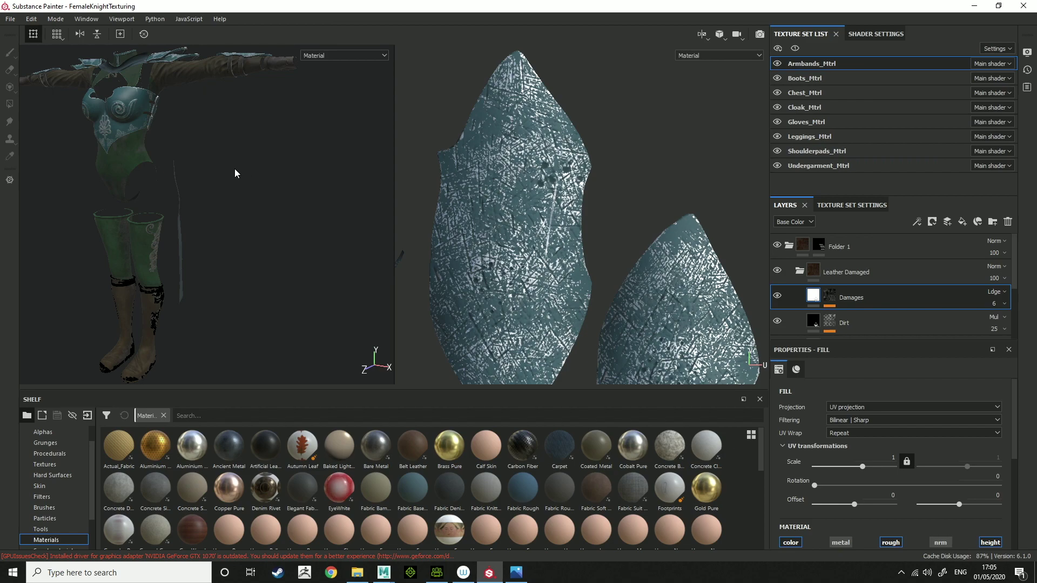
Step: Open the texture export settings and review the global output template and size options
{"action": "left_click", "coordinate": [11, 20]}
{"action": "left_click", "coordinate": [56, 208]}
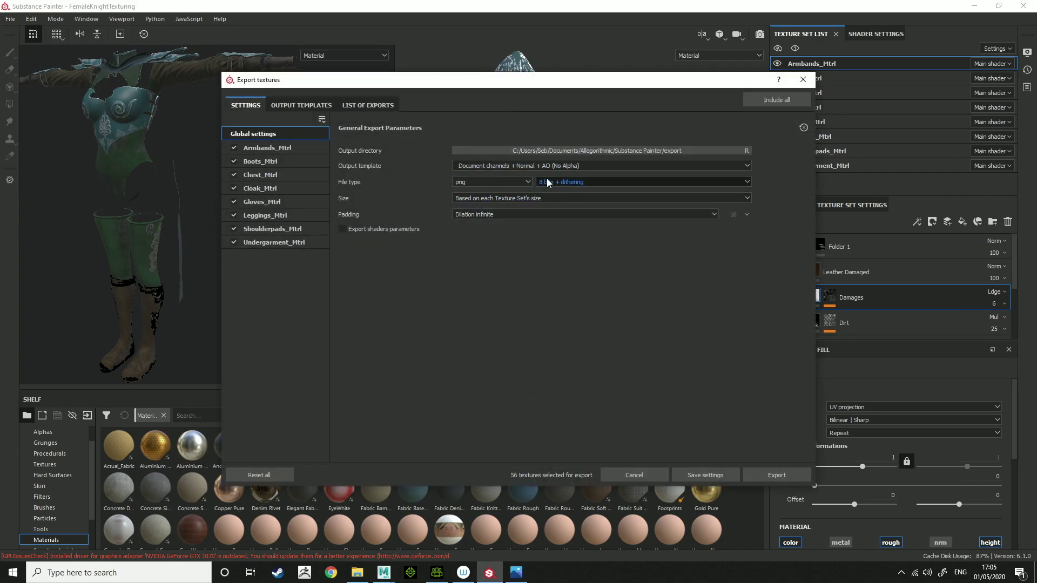
{"action": "left_click", "coordinate": [555, 166]}
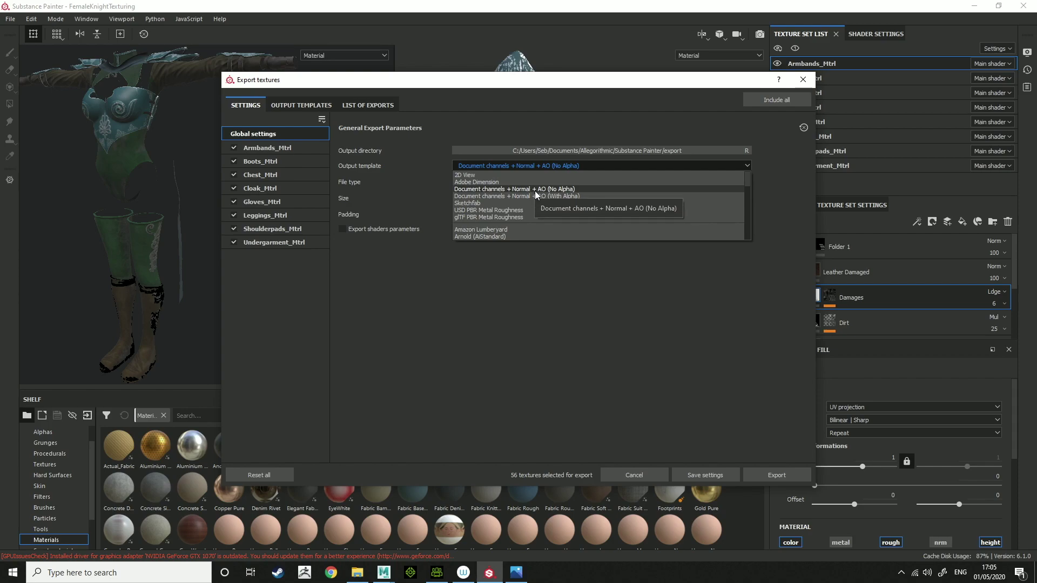
{"action": "left_click", "coordinate": [688, 356]}
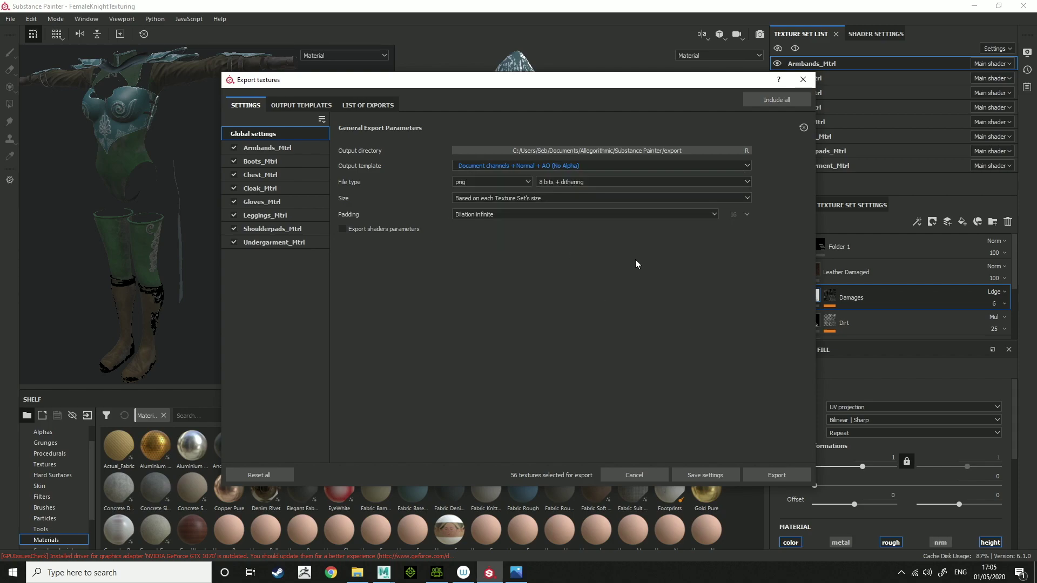
{"action": "left_click", "coordinate": [508, 196]}
{"action": "left_click", "coordinate": [532, 307]}
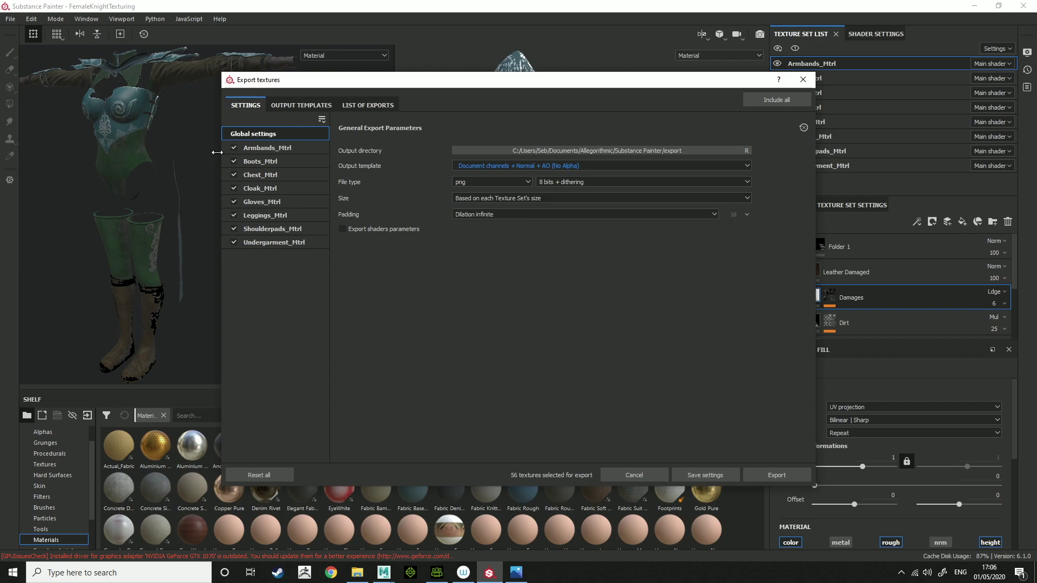
Step: Review the export size options for Armbands_Mtrl, and close the export settings without exporting
{"action": "left_click", "coordinate": [284, 152]}
{"action": "left_click", "coordinate": [501, 186]}
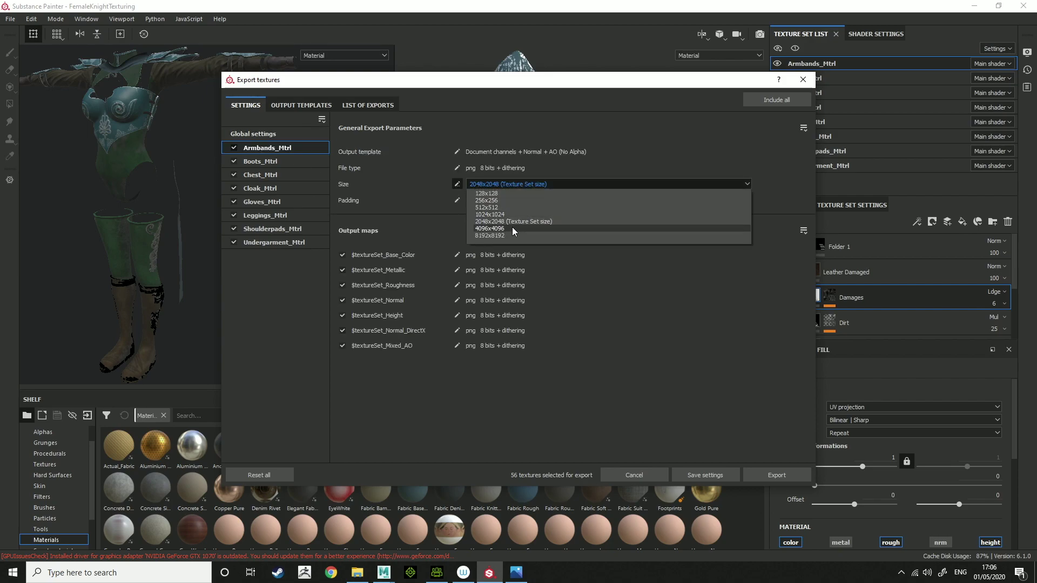
{"action": "left_click", "coordinate": [611, 365]}
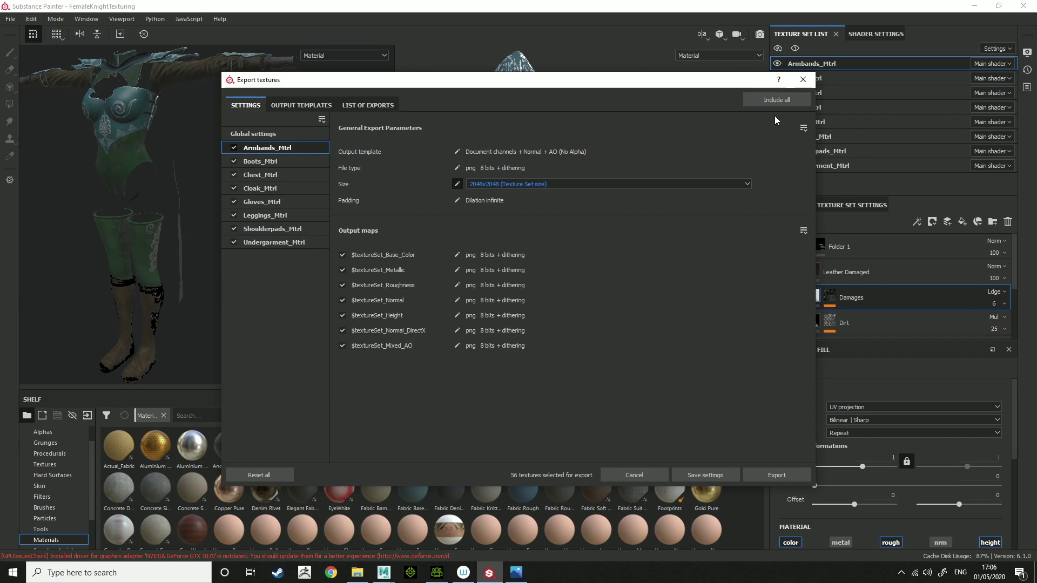
{"action": "left_click", "coordinate": [802, 81]}
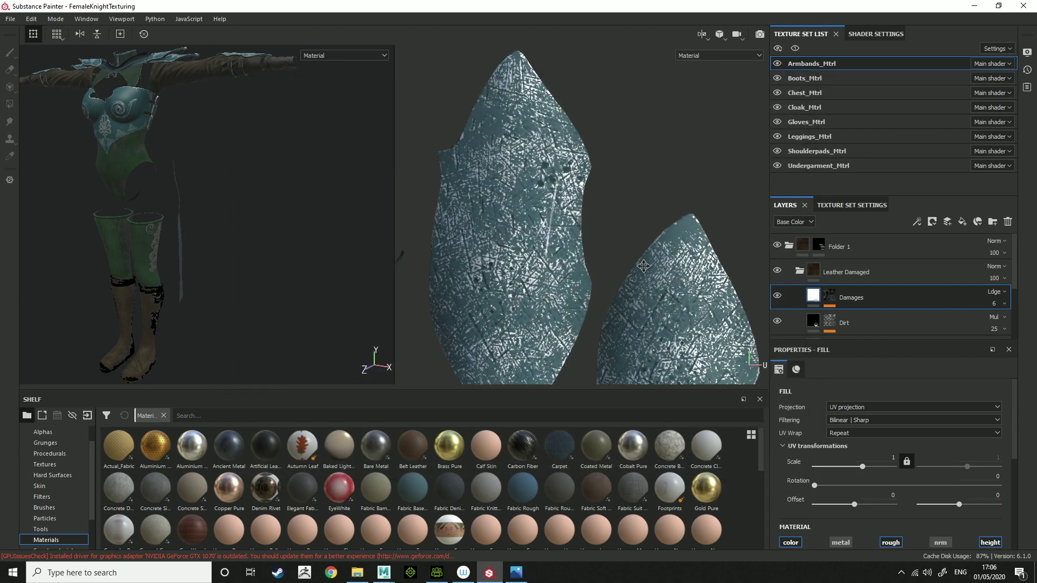
Step: Close Substance Painter, discarding the project changes, and switch to the Maya scene with the low-poly outfit
{"action": "left_click", "coordinate": [1024, 6]}
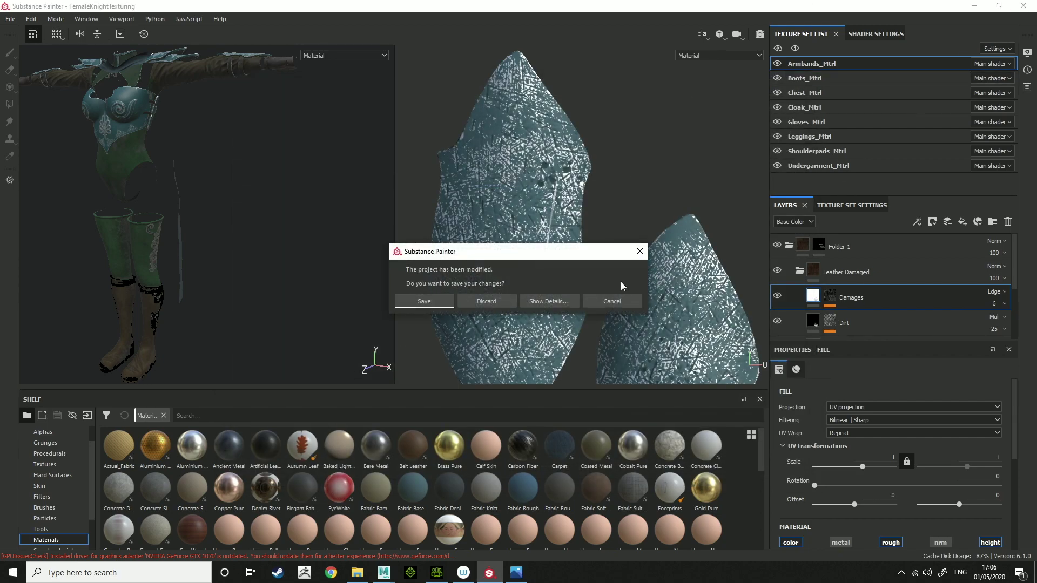
{"action": "left_click", "coordinate": [488, 304]}
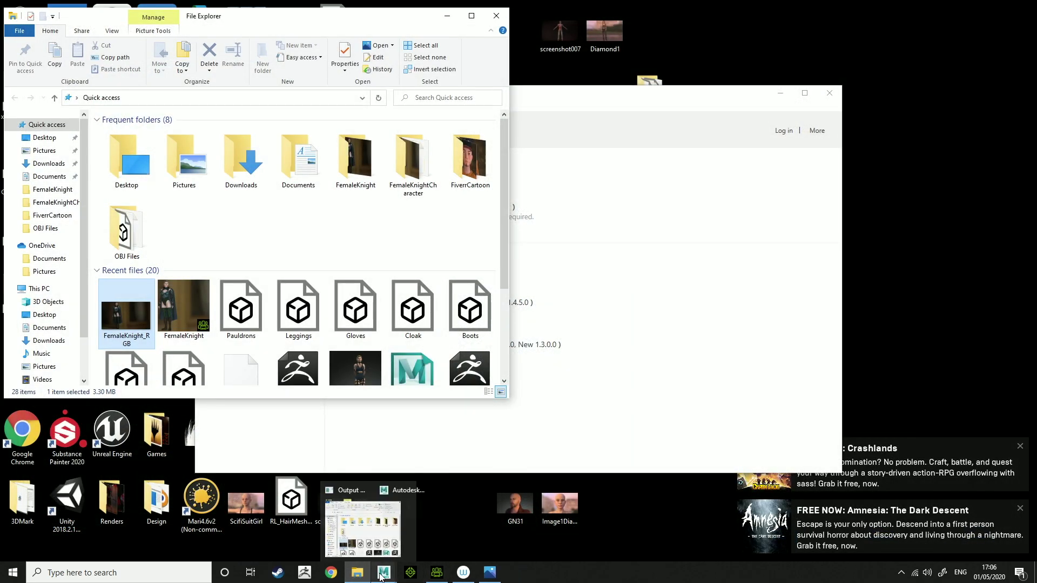
{"action": "left_click", "coordinate": [410, 533]}
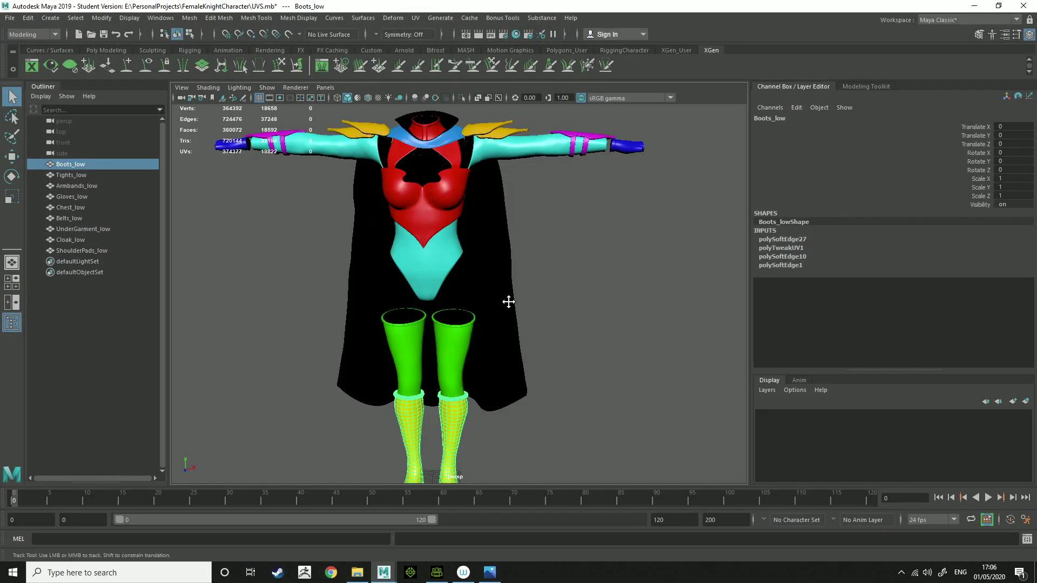
Step: Clear the selection and examine the low-poly outfit's separate pieces, from the whole figure to the torso
{"action": "scroll", "coordinate": [548, 290], "scroll_direction": "down", "scroll_amount": 3}
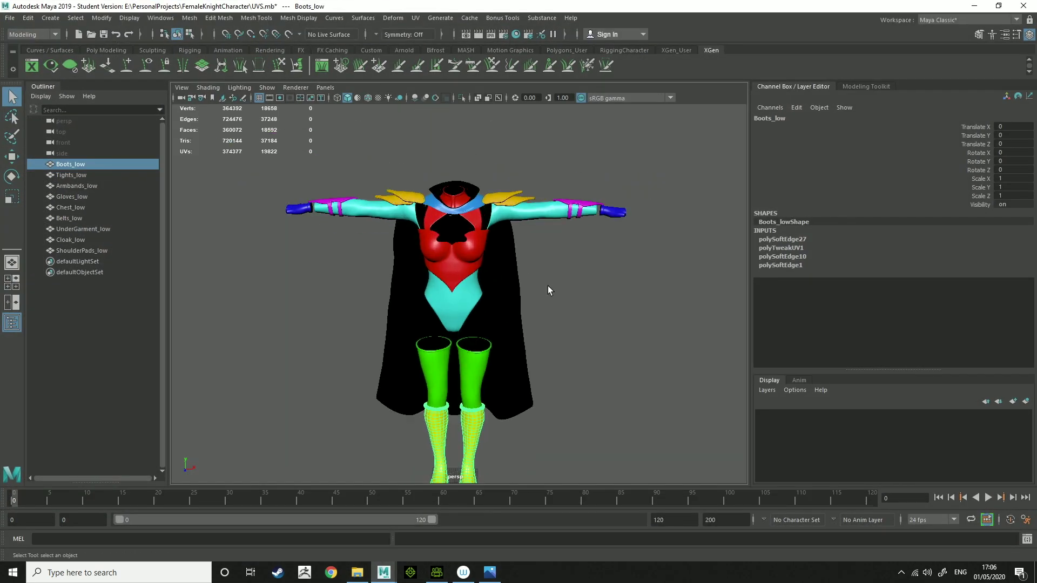
{"action": "left_click", "coordinate": [590, 291]}
{"action": "scroll", "coordinate": [590, 292], "scroll_direction": "up", "scroll_amount": 5}
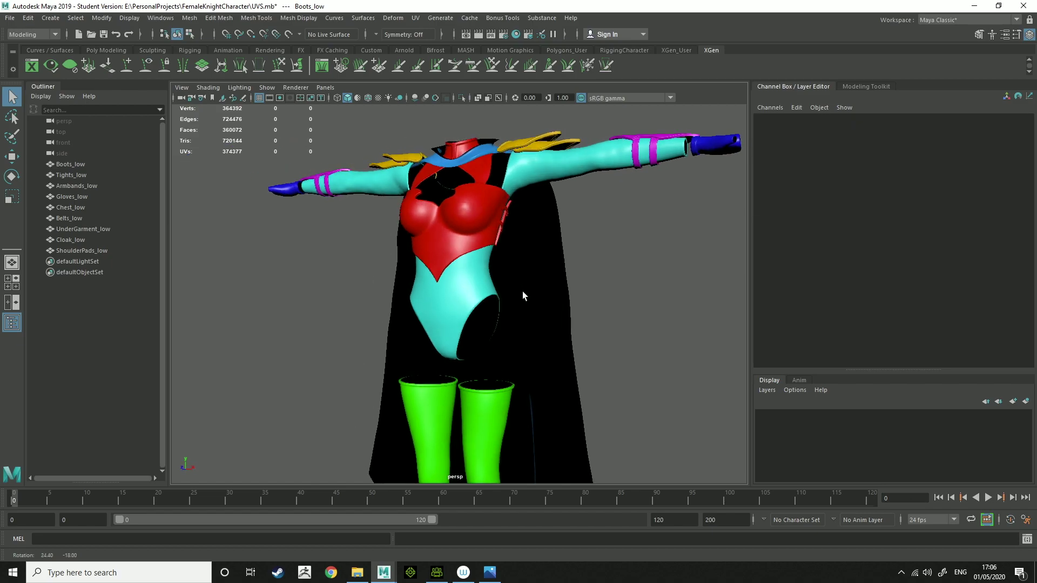
{"action": "scroll", "coordinate": [530, 312], "scroll_direction": "down", "scroll_amount": 4}
{"action": "scroll", "coordinate": [530, 311], "scroll_direction": "up", "scroll_amount": 3}
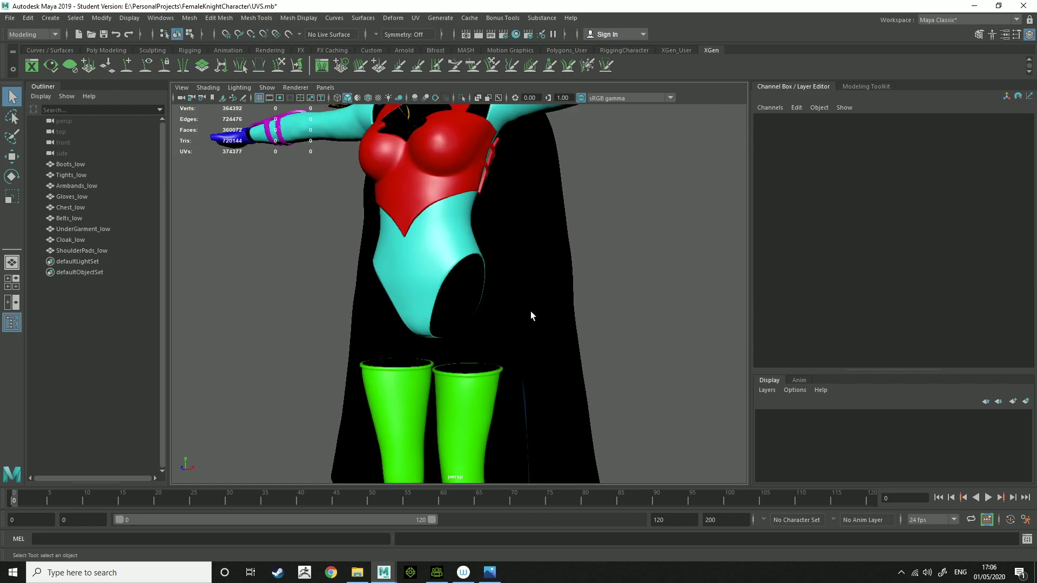
{"action": "middle_click_drag", "start_coordinate": [510, 267], "coordinate": [504, 380], "text": "alt"}
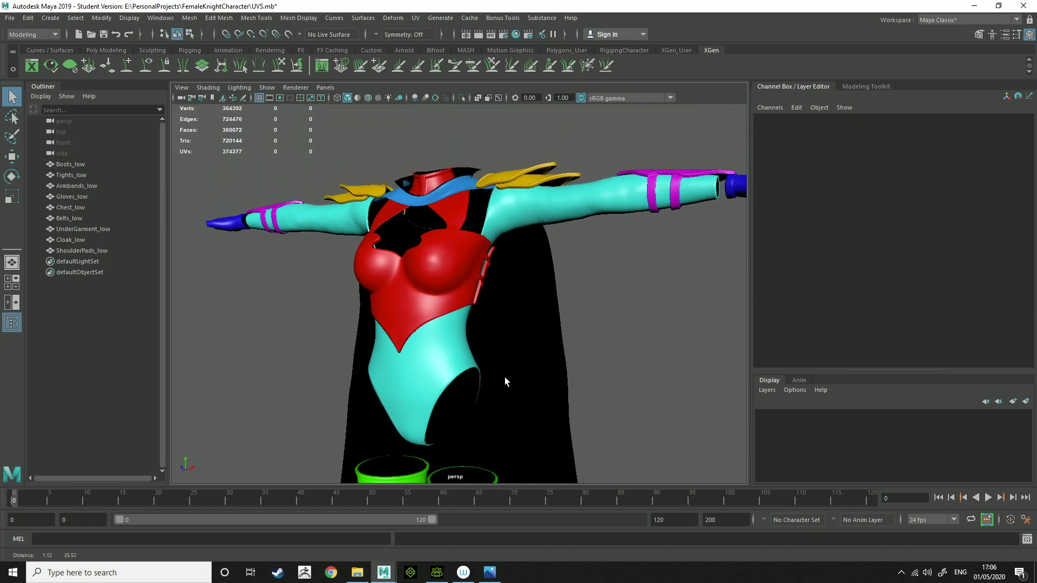
{"action": "left_click_drag", "start_coordinate": [504, 380], "coordinate": [467, 339], "text": "alt"}
{"action": "scroll", "coordinate": [447, 248], "scroll_direction": "up", "scroll_amount": 3}
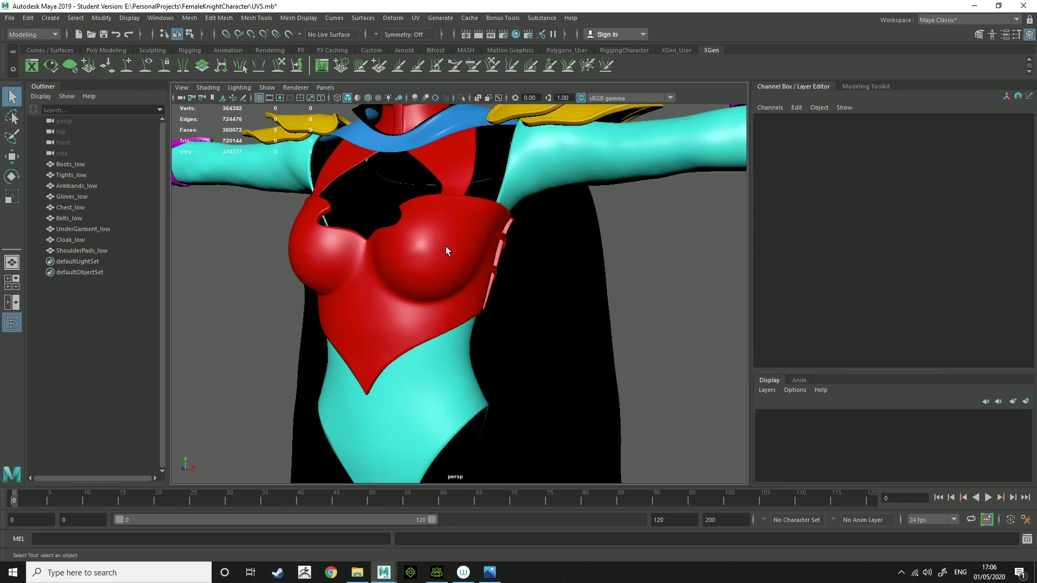
Step: Select the chest armour, belts and undergarment meshes together
{"action": "left_click", "coordinate": [470, 261]}
{"action": "left_click_drag", "start_coordinate": [497, 274], "coordinate": [524, 199], "text": "alt"}
{"action": "left_click", "coordinate": [487, 264], "text": "shift"}
{"action": "left_click", "coordinate": [525, 199], "text": "shift"}
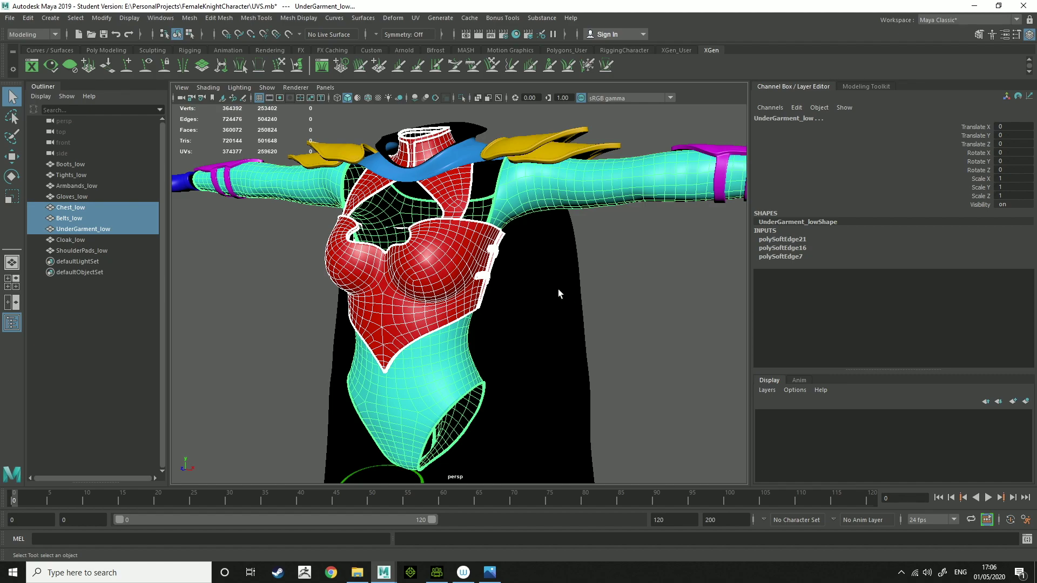
{"action": "left_click_drag", "start_coordinate": [591, 290], "coordinate": [400, 324], "text": "alt"}
{"action": "left_click_drag", "start_coordinate": [442, 351], "coordinate": [493, 336], "text": "alt"}
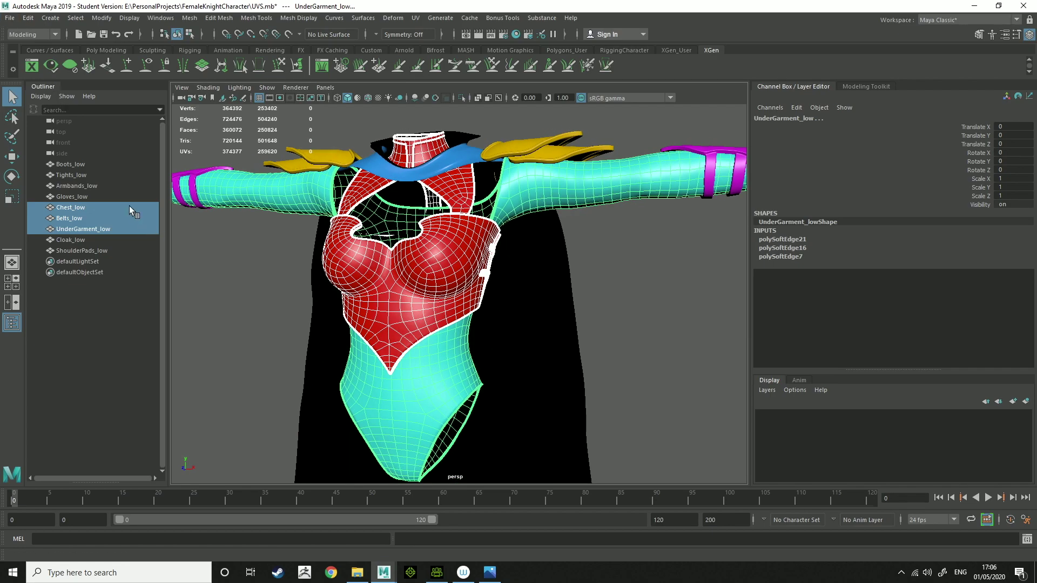
Step: Start exporting the selected torso meshes as an OBJ into the OBJ Files folder under the name Ches, and cancel the export
{"action": "left_click", "coordinate": [10, 18]}
{"action": "left_click", "coordinate": [46, 170]}
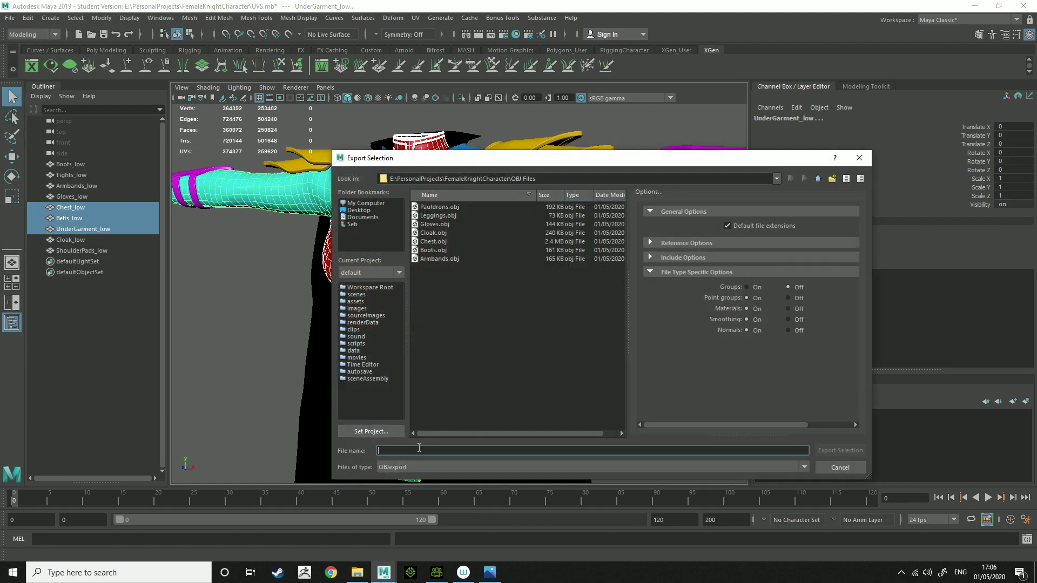
{"action": "type", "text": "Ch"}
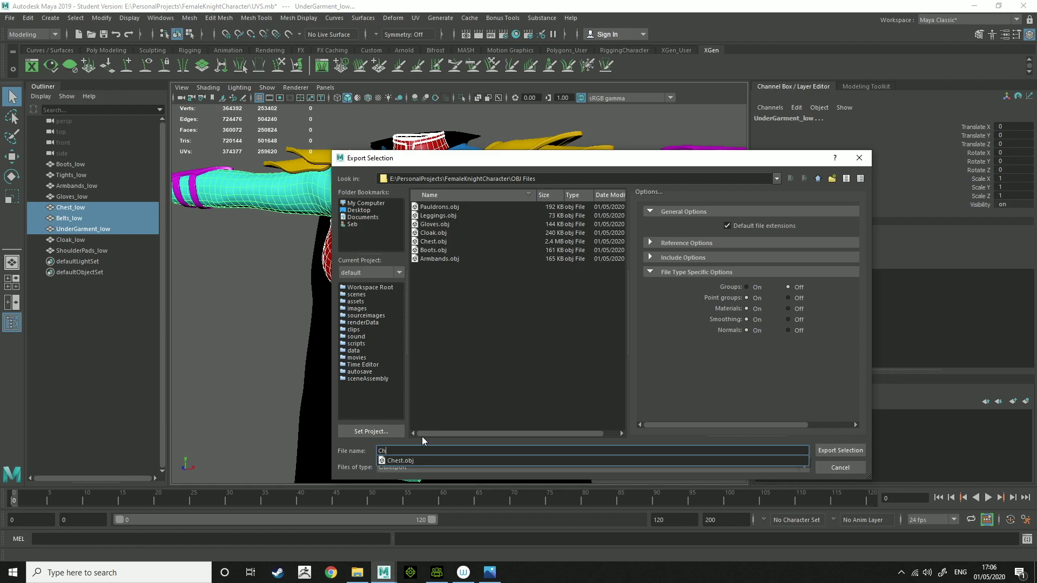
{"action": "type", "text": "es"}
{"action": "left_click", "coordinate": [831, 465]}
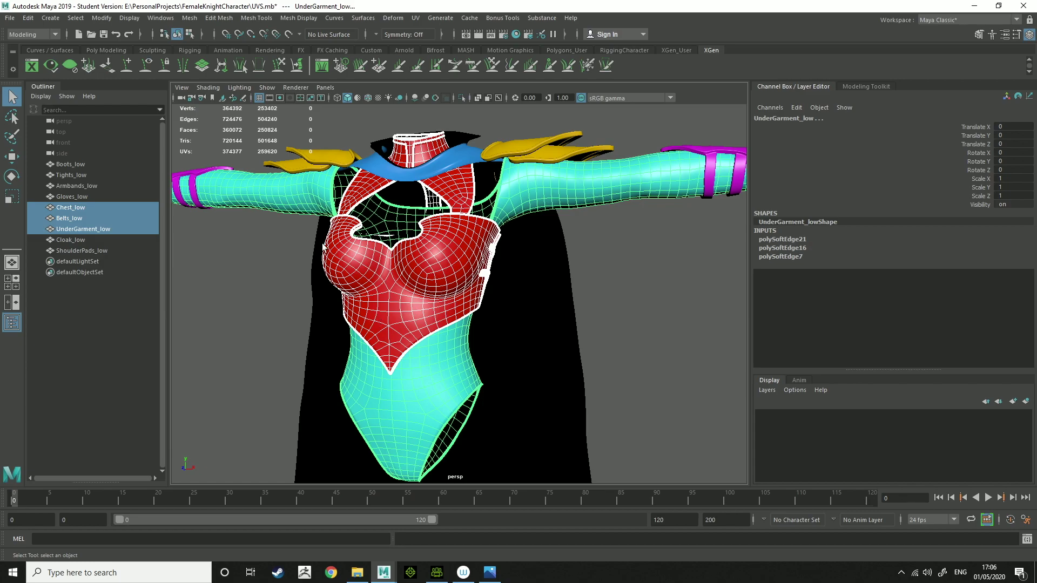
Step: Clear the selection, and pick the chest armour, undergarment and side belts again as one export group
{"action": "left_click_drag", "start_coordinate": [616, 261], "coordinate": [589, 265], "text": "alt"}
{"action": "middle_click_drag", "start_coordinate": [523, 312], "coordinate": [519, 291], "text": "alt"}
{"action": "left_click_drag", "start_coordinate": [519, 292], "coordinate": [510, 257], "text": "alt"}
{"action": "left_click", "coordinate": [562, 319]}
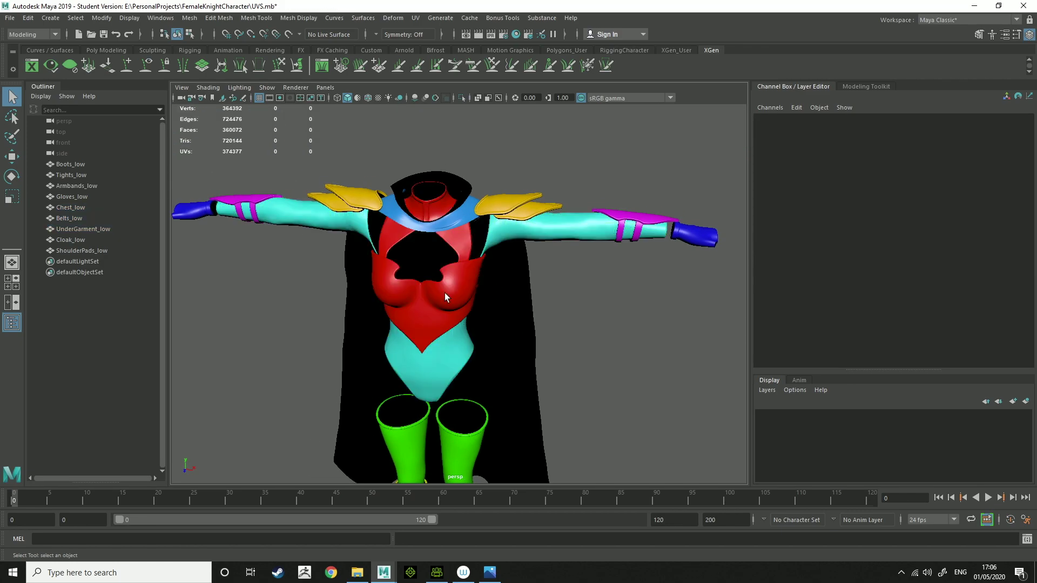
{"action": "left_click", "coordinate": [446, 292]}
{"action": "key", "text": "f"}
{"action": "left_click", "coordinate": [440, 387], "text": "shift"}
{"action": "left_click_drag", "start_coordinate": [523, 214], "coordinate": [464, 262], "text": "alt"}
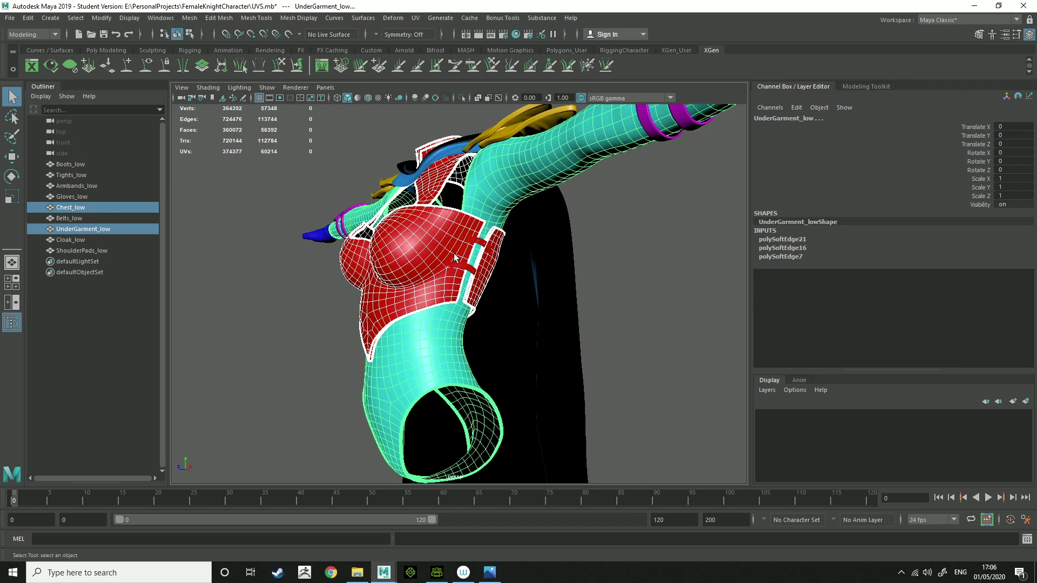
{"action": "left_click", "coordinate": [471, 246], "text": "shift"}
{"action": "middle_click_drag", "start_coordinate": [469, 246], "coordinate": [449, 289], "text": "alt"}
{"action": "left_click_drag", "start_coordinate": [449, 289], "coordinate": [523, 240], "text": "alt"}
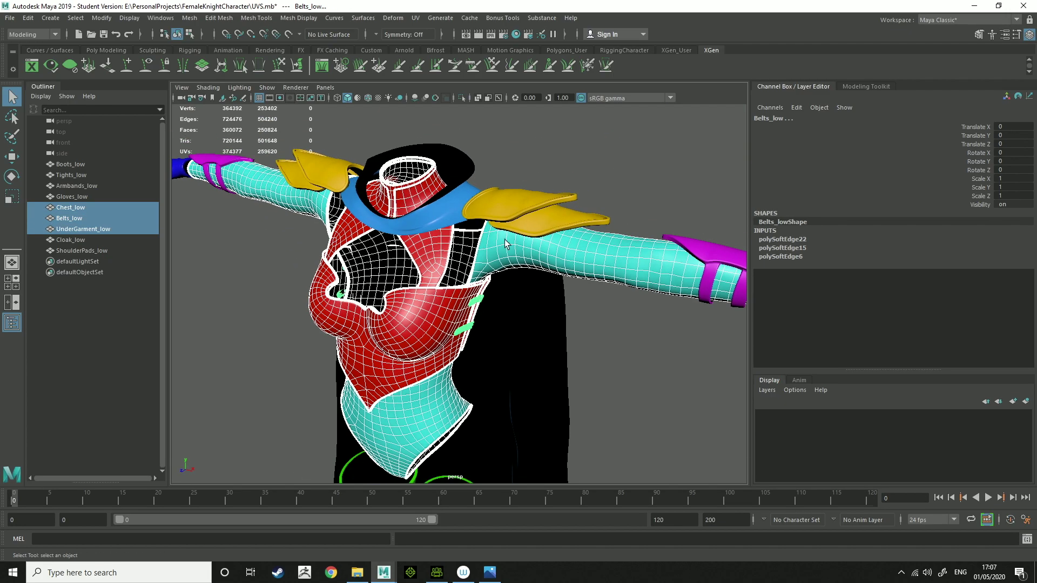
Step: Select the armbands, gloves and shoulder pads one after another as separate outfit pieces
{"action": "middle_click_drag", "start_coordinate": [501, 241], "coordinate": [405, 279], "text": "alt"}
{"action": "left_click", "coordinate": [598, 220]}
{"action": "middle_click_drag", "start_coordinate": [555, 219], "coordinate": [495, 213], "text": "alt"}
{"action": "left_click", "coordinate": [644, 242]}
{"action": "middle_click_drag", "start_coordinate": [395, 204], "coordinate": [543, 238], "text": "alt"}
{"action": "left_click", "coordinate": [500, 228]}
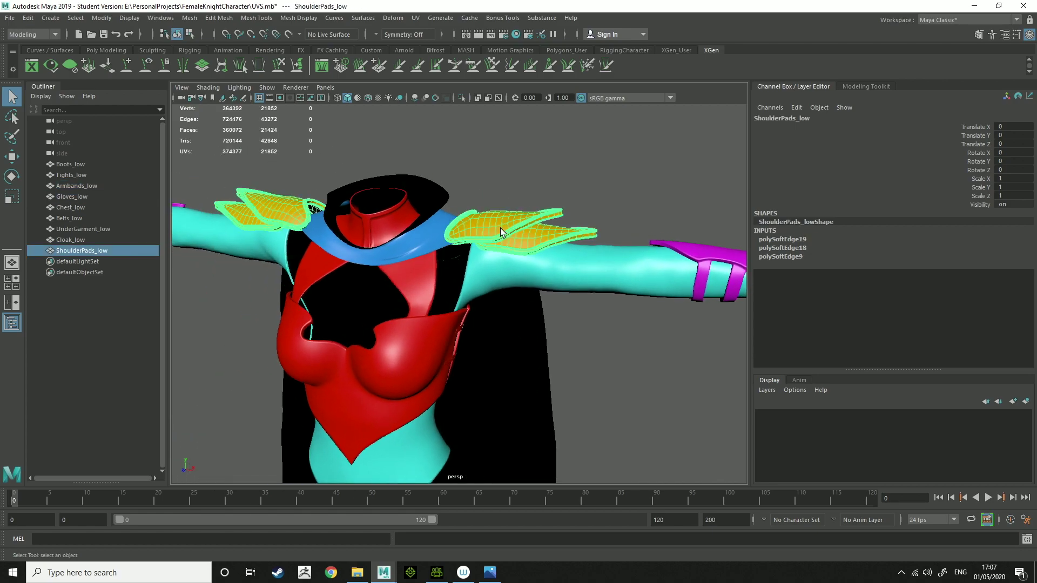
Step: Select the cloak, the green leggings and the boots one after another as separate outfit pieces
{"action": "left_click", "coordinate": [412, 239]}
{"action": "middle_click_drag", "start_coordinate": [514, 312], "coordinate": [536, 102], "text": "alt"}
{"action": "middle_click_drag", "start_coordinate": [506, 331], "coordinate": [504, 201], "text": "alt"}
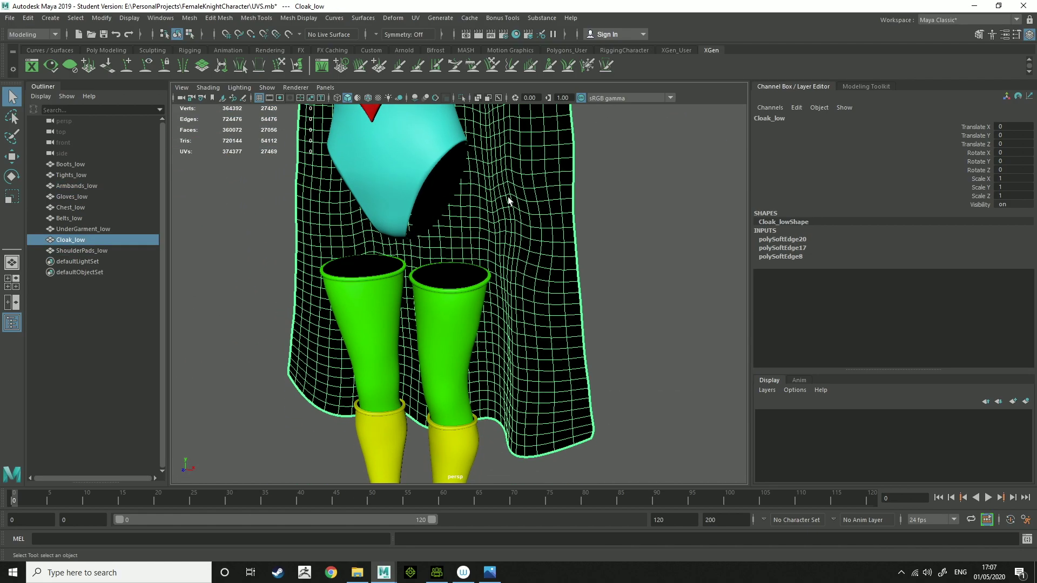
{"action": "left_click", "coordinate": [456, 310]}
{"action": "middle_click_drag", "start_coordinate": [455, 310], "coordinate": [523, 109], "text": "alt"}
{"action": "left_click", "coordinate": [481, 330]}
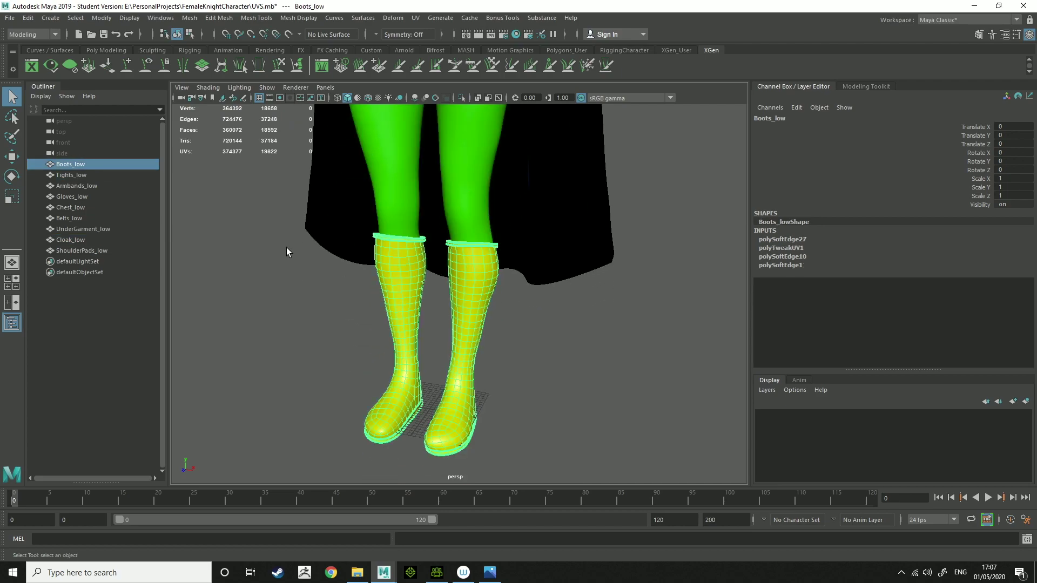
{"action": "scroll", "coordinate": [395, 232], "scroll_direction": "down", "scroll_amount": 10}
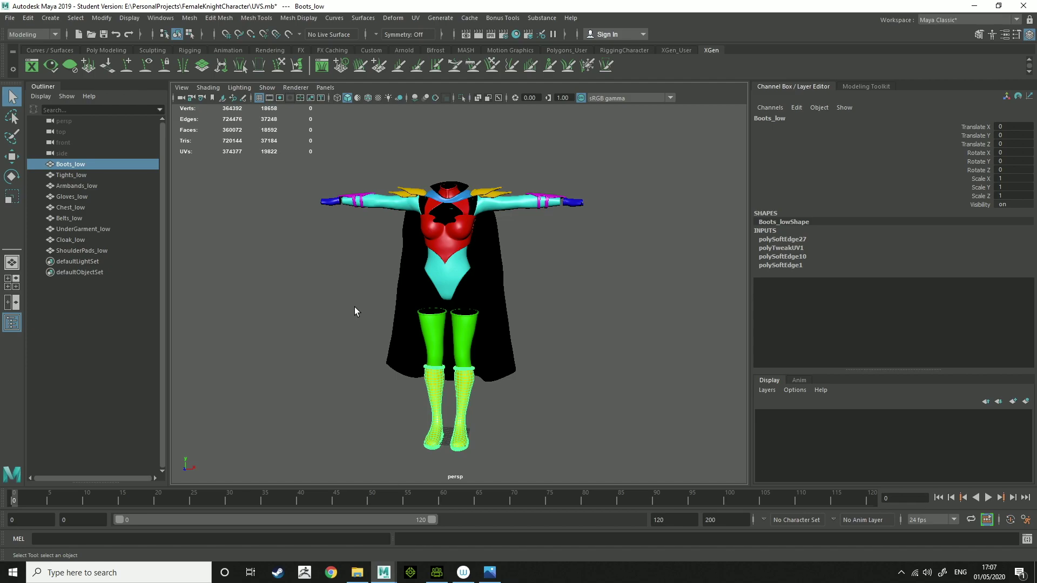
Step: Switch to File Explorer and open the OBJ Files folder inside FemaleKnightCharacter
{"action": "left_click", "coordinate": [357, 572]}
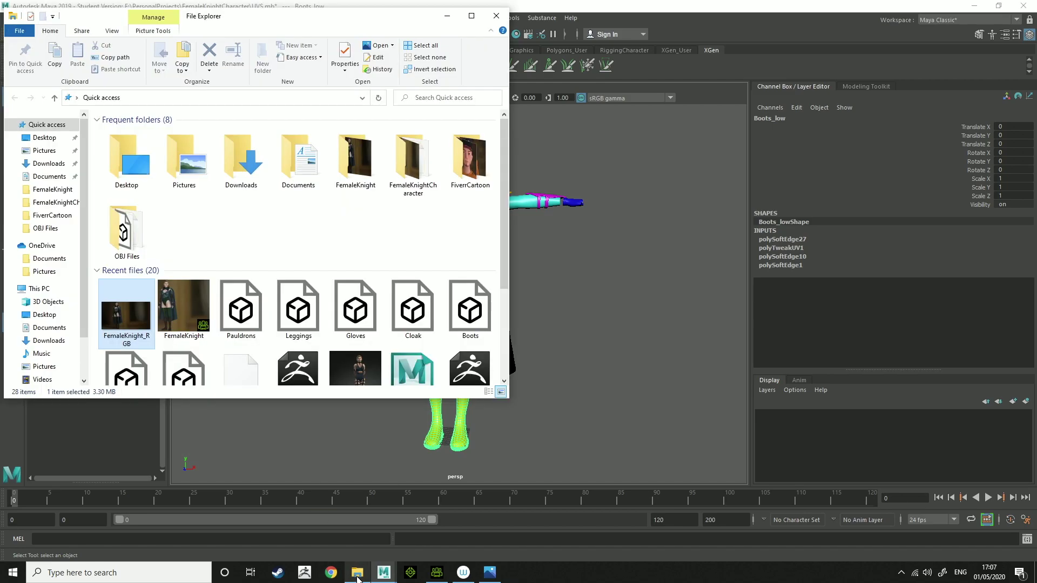
{"action": "left_click", "coordinate": [56, 202]}
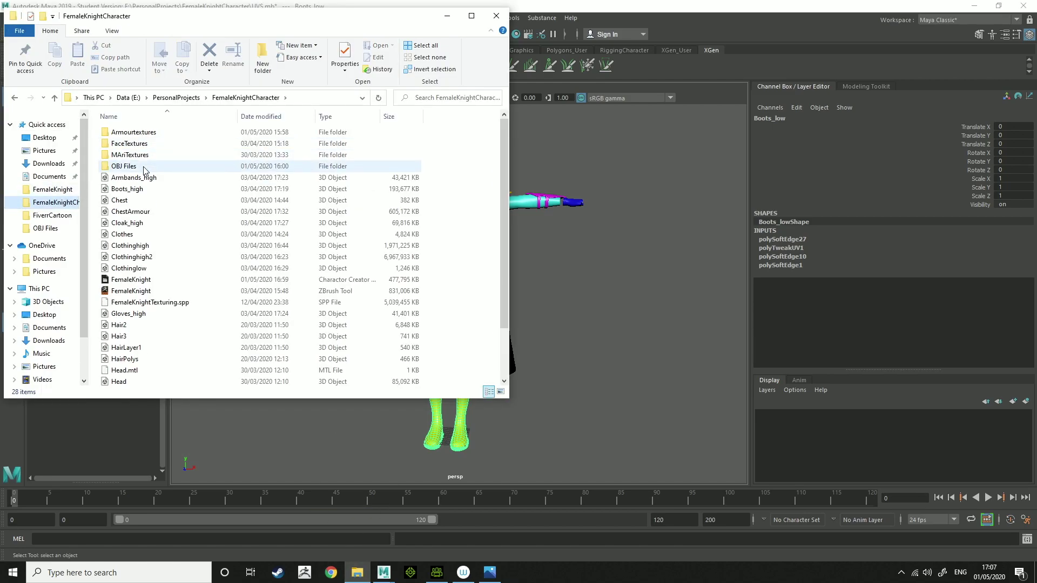
{"action": "double_click", "coordinate": [144, 167]}
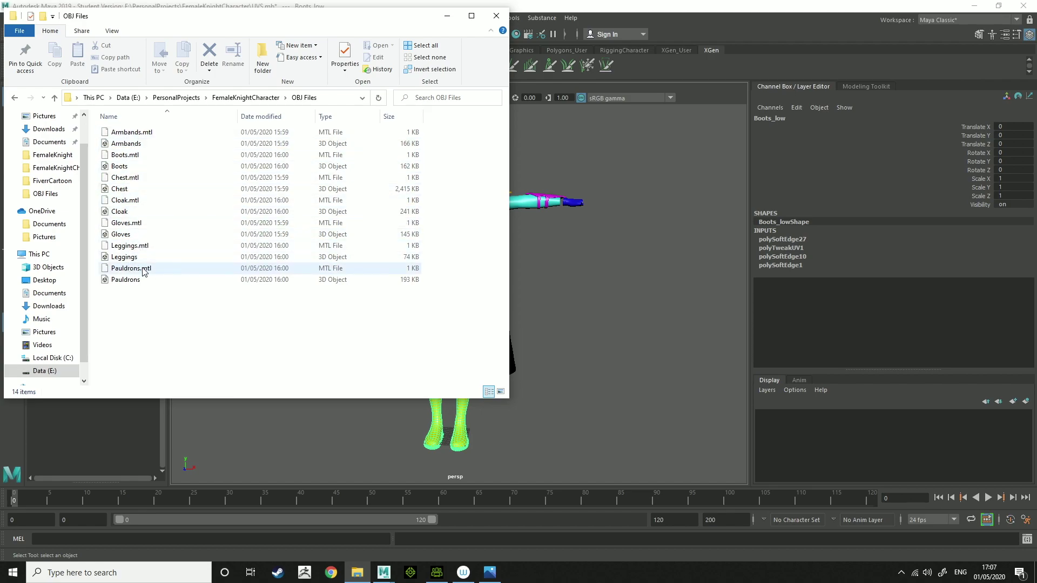
Step: Switch to Character Creator, clear the clothing selection and examine the female character's body
{"action": "left_click", "coordinate": [436, 573]}
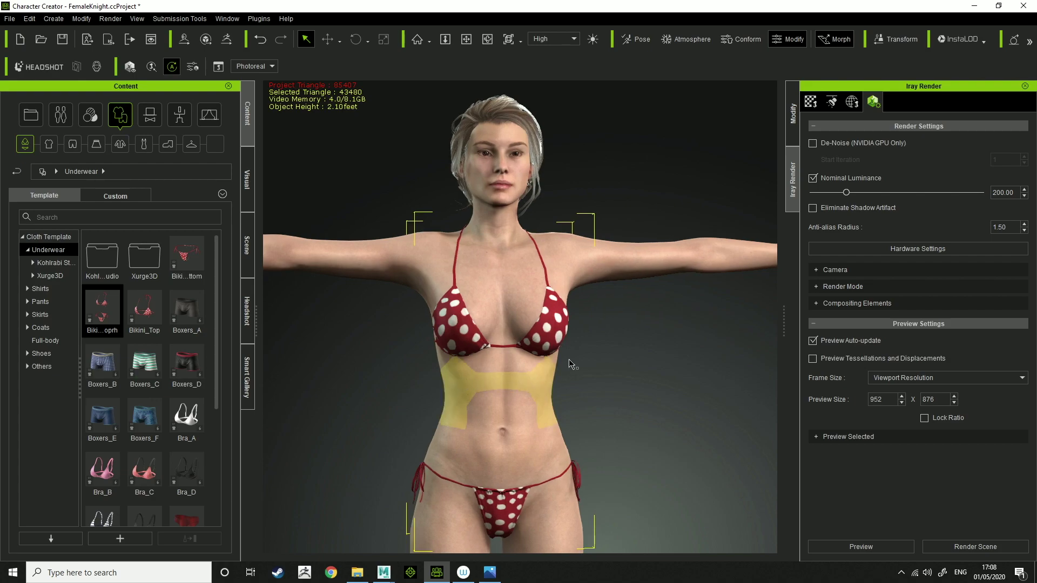
{"action": "middle_click_drag", "start_coordinate": [603, 387], "coordinate": [467, 361]}
{"action": "left_click", "coordinate": [643, 328]}
{"action": "middle_click_drag", "start_coordinate": [600, 287], "coordinate": [598, 317]}
{"action": "right_click_drag", "start_coordinate": [598, 317], "coordinate": [618, 328]}
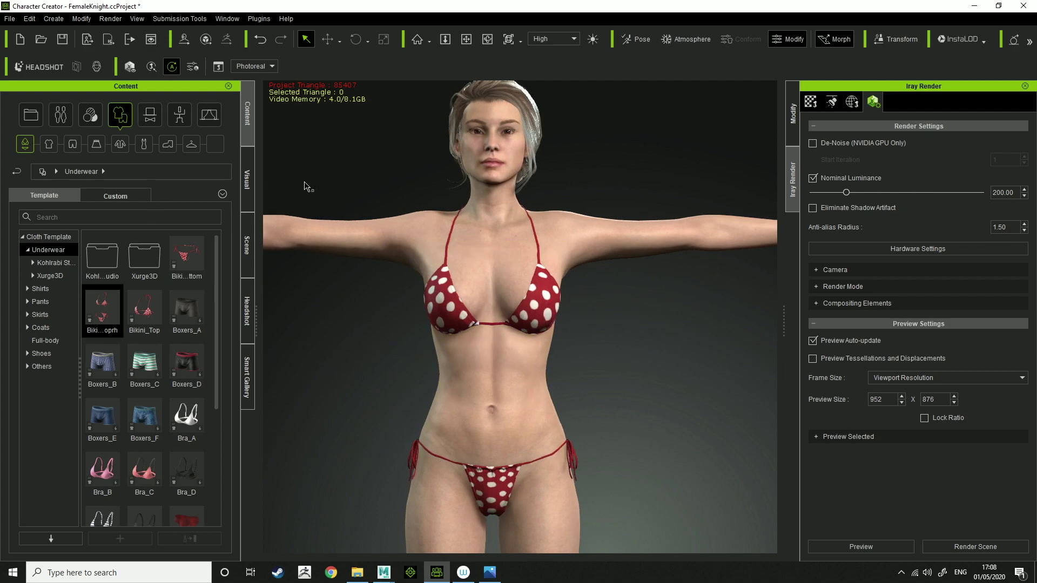
Step: Create an accessory on the character from the Chest model in the OBJ Files folder
{"action": "left_click", "coordinate": [58, 21]}
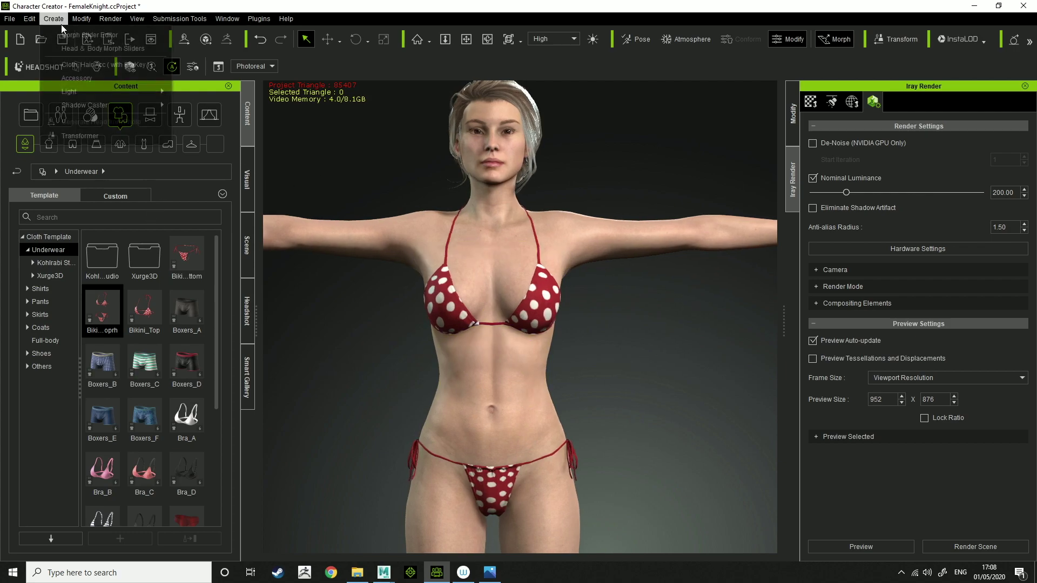
{"action": "left_click", "coordinate": [80, 78]}
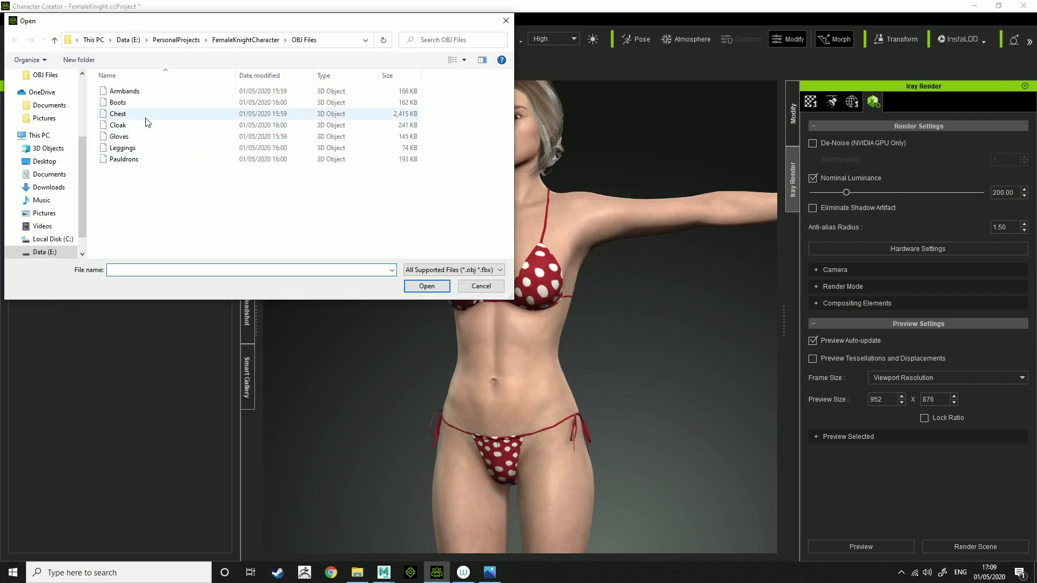
{"action": "left_click", "coordinate": [146, 114]}
{"action": "left_click", "coordinate": [426, 286]}
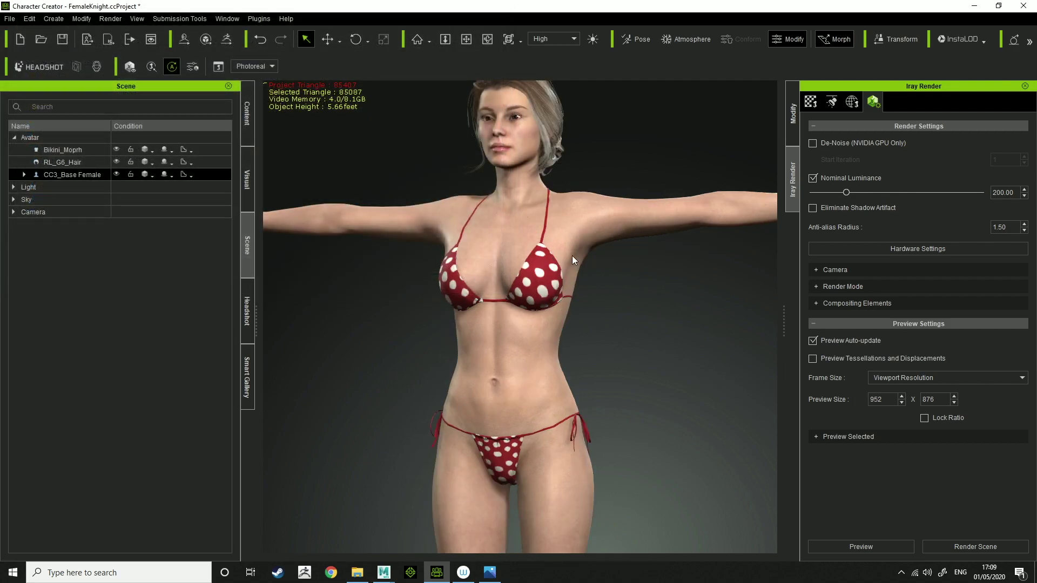
Step: Delete the Bikini_Moprh clothing item from the avatar in the scene
{"action": "left_click", "coordinate": [246, 114]}
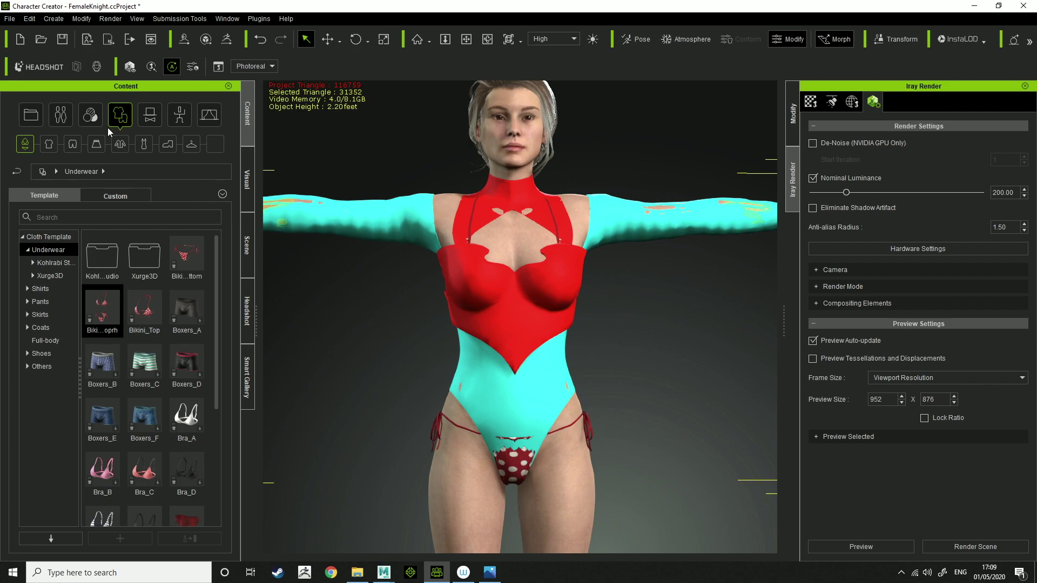
{"action": "left_click", "coordinate": [251, 247]}
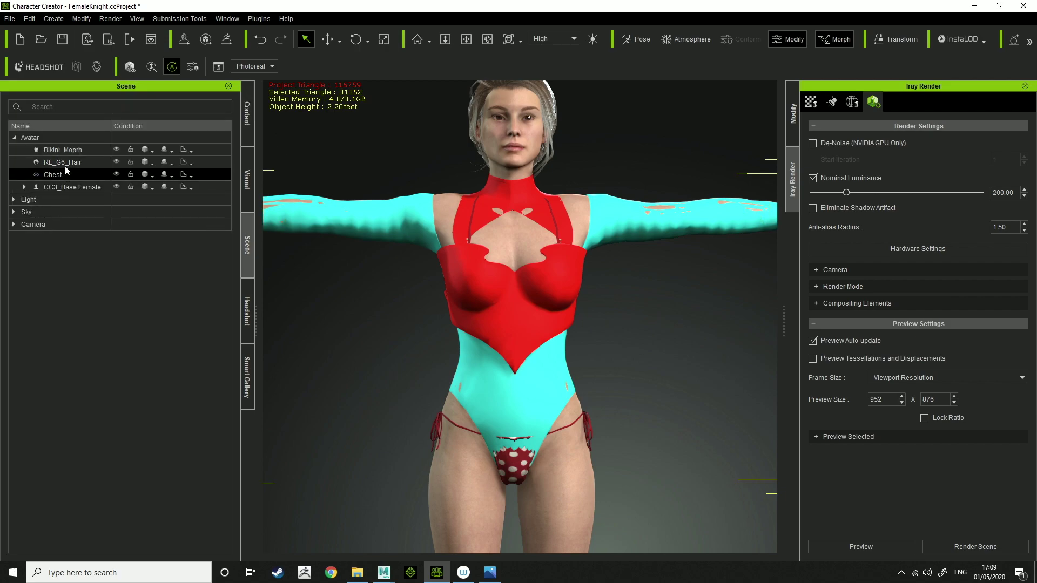
{"action": "left_click", "coordinate": [63, 150]}
{"action": "key", "text": "Delete"}
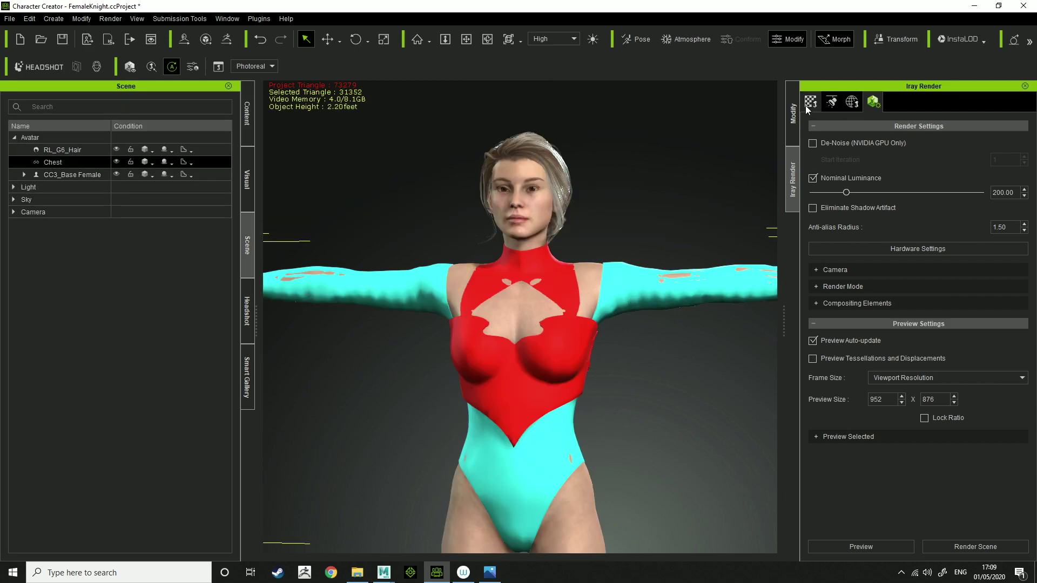
Step: Open the Chest accessory's material settings and rename its blinn1SG material as ChestMat
{"action": "left_click", "coordinate": [792, 114]}
{"action": "left_click", "coordinate": [892, 103]}
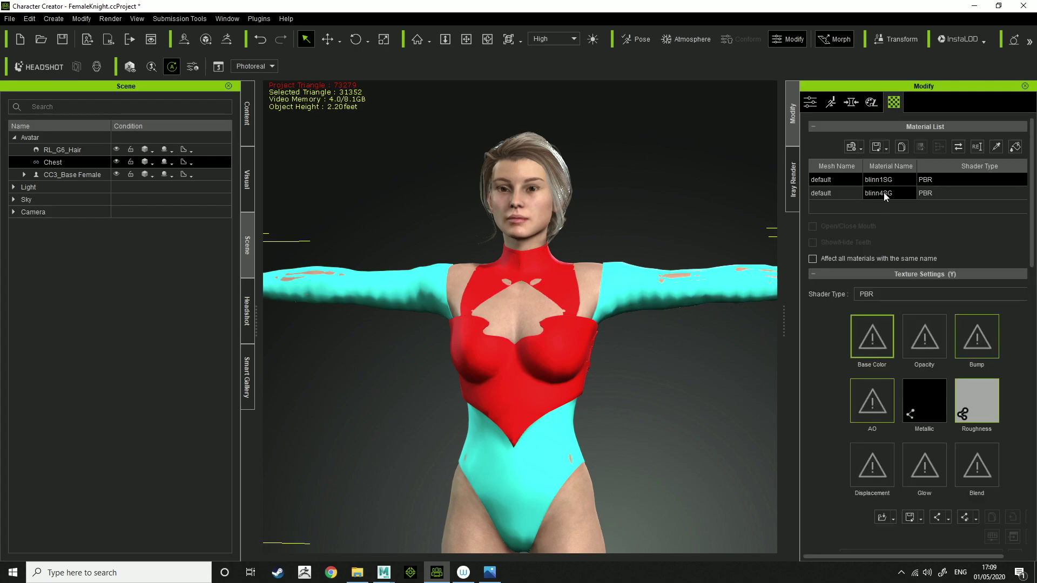
{"action": "scroll", "coordinate": [878, 332], "scroll_direction": "down", "scroll_amount": 4}
{"action": "scroll", "coordinate": [860, 345], "scroll_direction": "up", "scroll_amount": 4}
{"action": "left_click", "coordinate": [979, 145]}
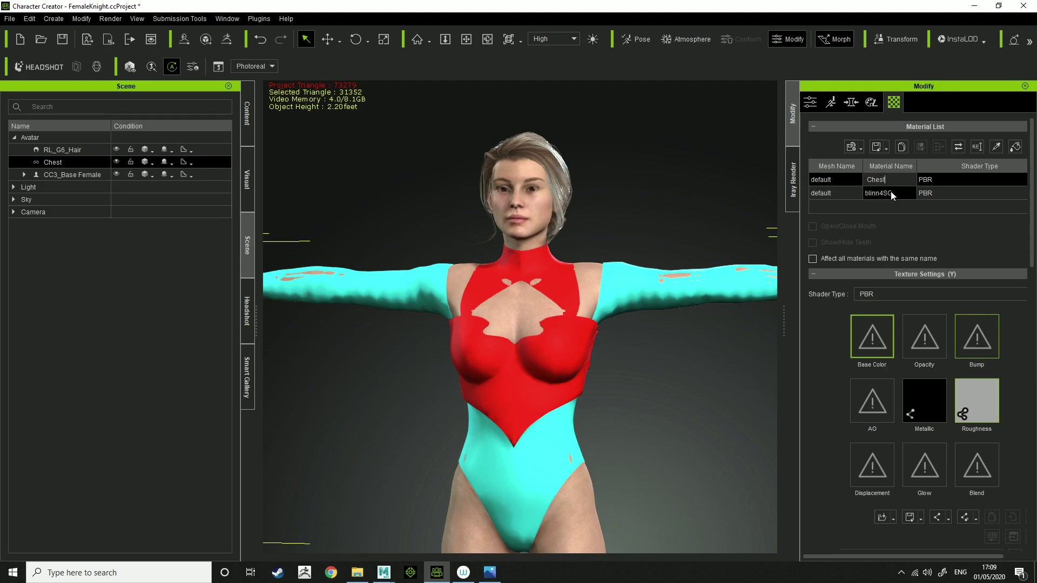
{"action": "type", "text": "ChestMat"}
{"action": "key", "text": "Return"}
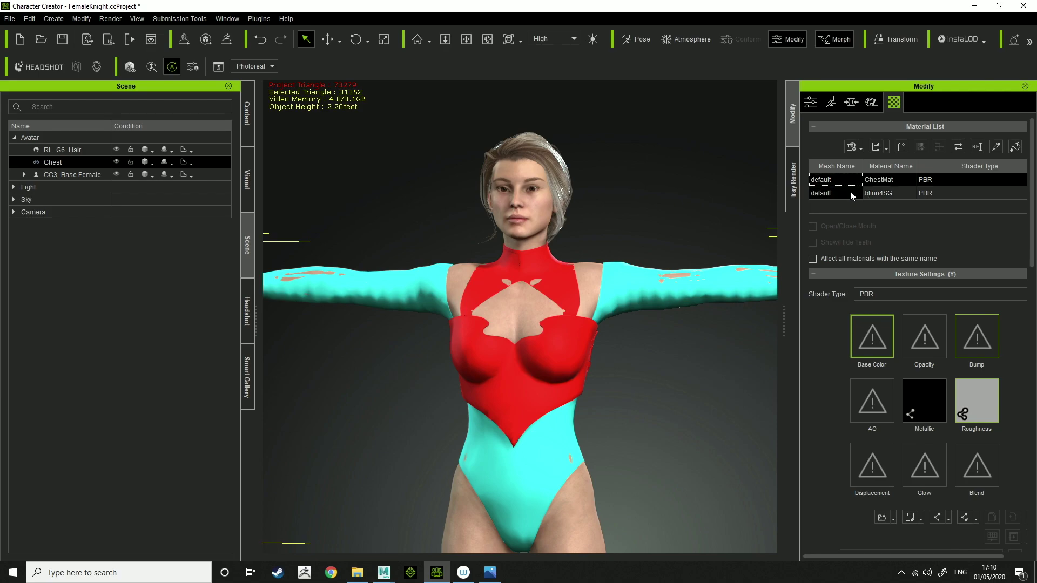
Step: Rename the Chest accessory's blinn4SG material as UndergarmentMat
{"action": "left_click", "coordinate": [848, 193]}
{"action": "scroll", "coordinate": [921, 375], "scroll_direction": "down", "scroll_amount": 3}
{"action": "scroll", "coordinate": [915, 393], "scroll_direction": "up", "scroll_amount": 3}
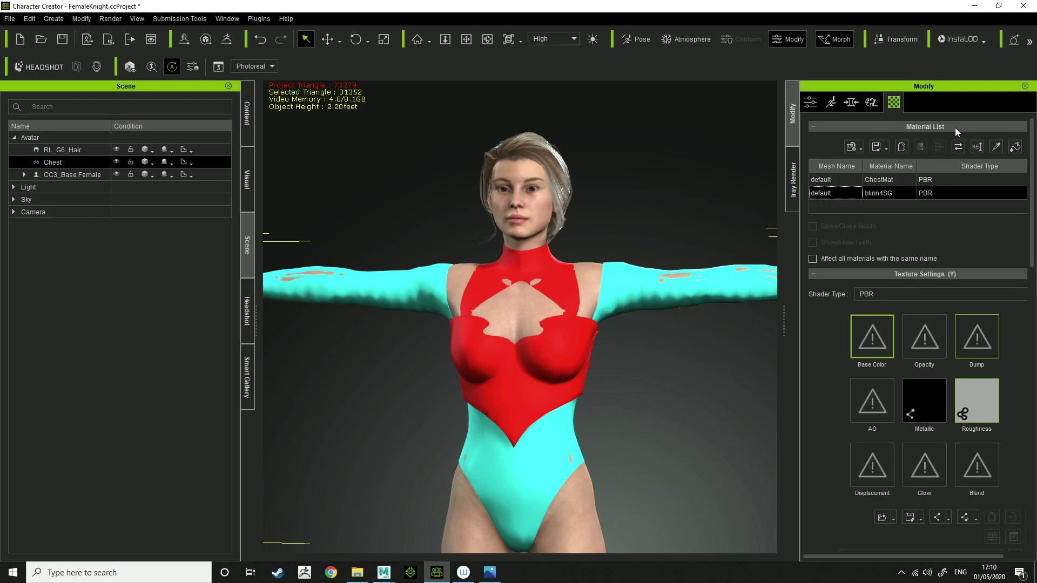
Step: Set the diffuse colour of ChestMat to white
{"action": "scroll", "coordinate": [870, 511], "scroll_direction": "down", "scroll_amount": 5}
{"action": "left_click", "coordinate": [868, 506]}
{"action": "left_click", "coordinate": [552, 278]}
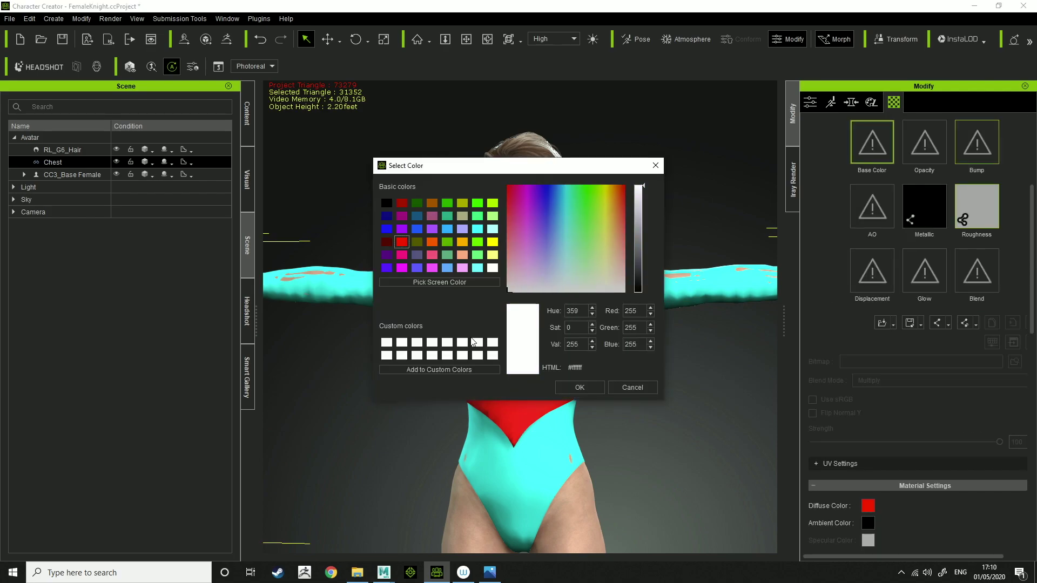
{"action": "left_click", "coordinate": [567, 383]}
{"action": "scroll", "coordinate": [845, 231], "scroll_direction": "up", "scroll_amount": 2}
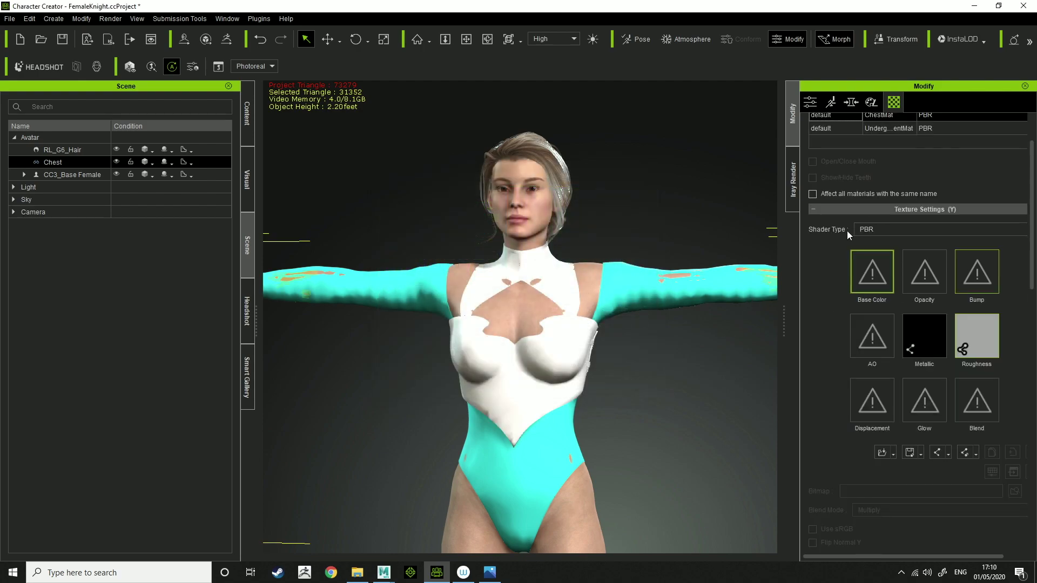
Step: Switch to File Explorer, open the Armourtextures folder inside FemaleKnightCharacter and locate the Chest_Mtrl textures
{"action": "left_click", "coordinate": [357, 572]}
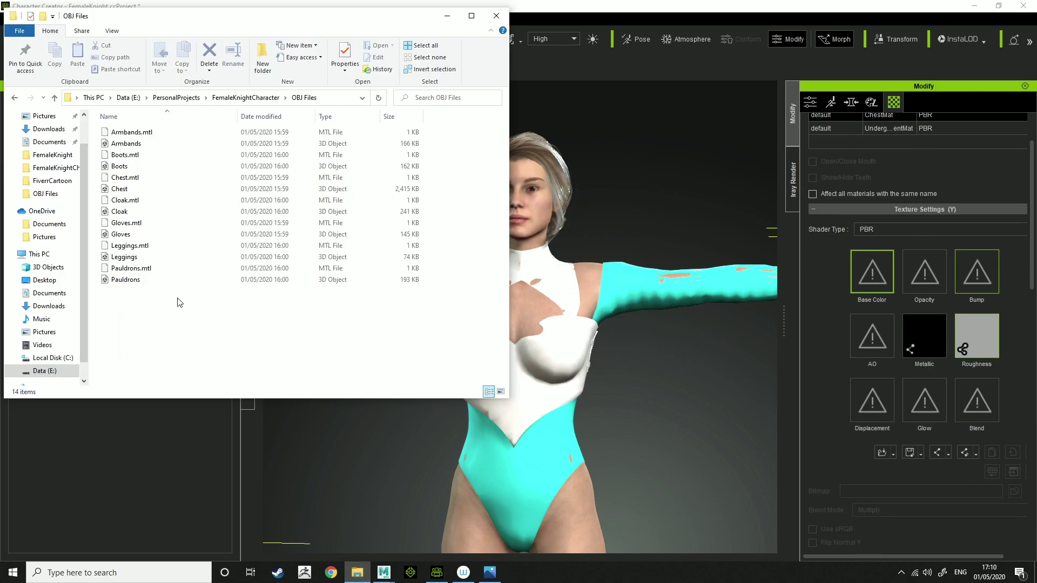
{"action": "left_click", "coordinate": [246, 98]}
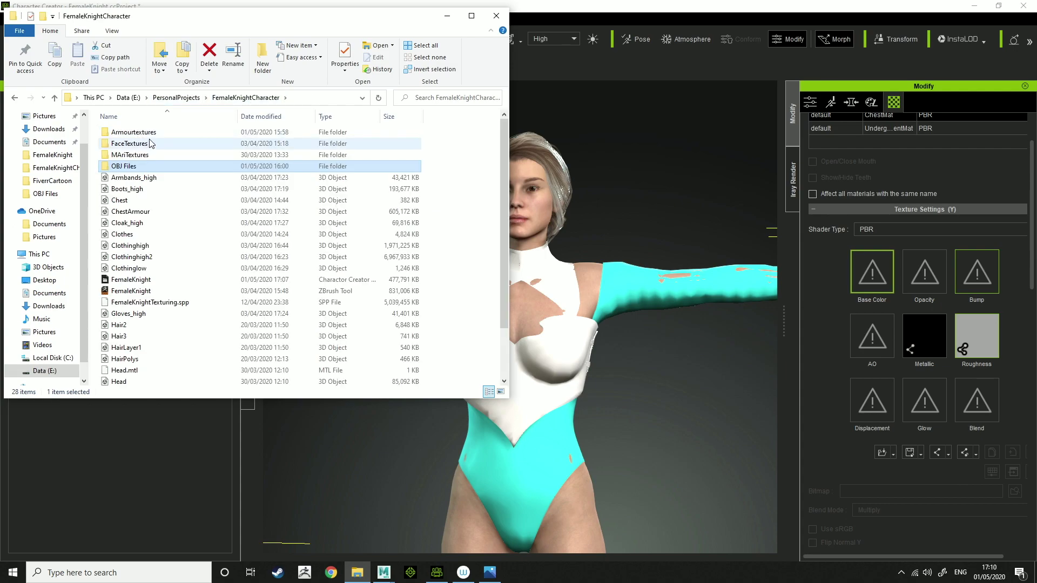
{"action": "left_click", "coordinate": [158, 135]}
{"action": "double_click", "coordinate": [159, 135]}
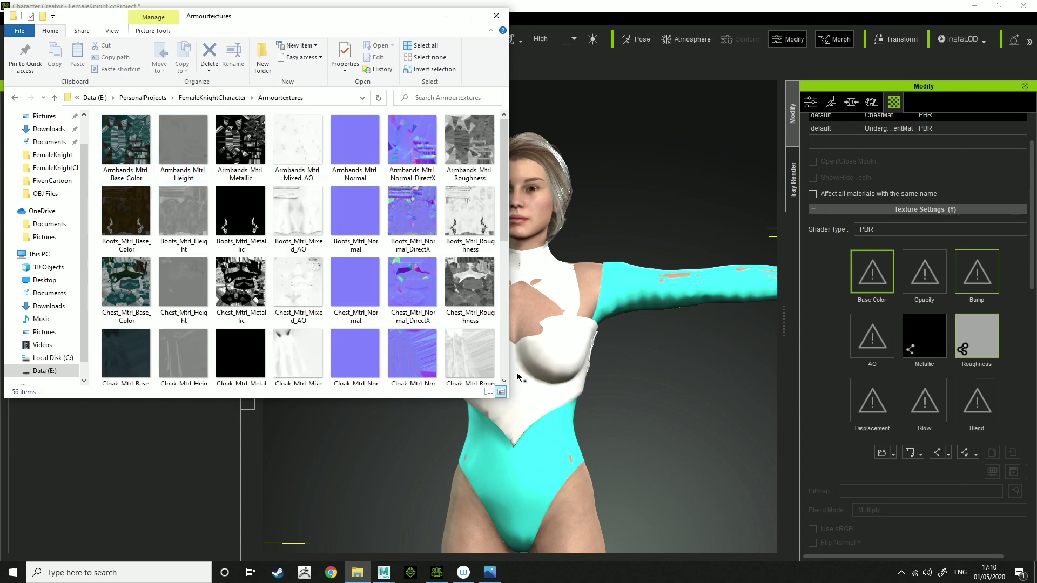
{"action": "scroll", "coordinate": [281, 301], "scroll_direction": "down", "scroll_amount": 5}
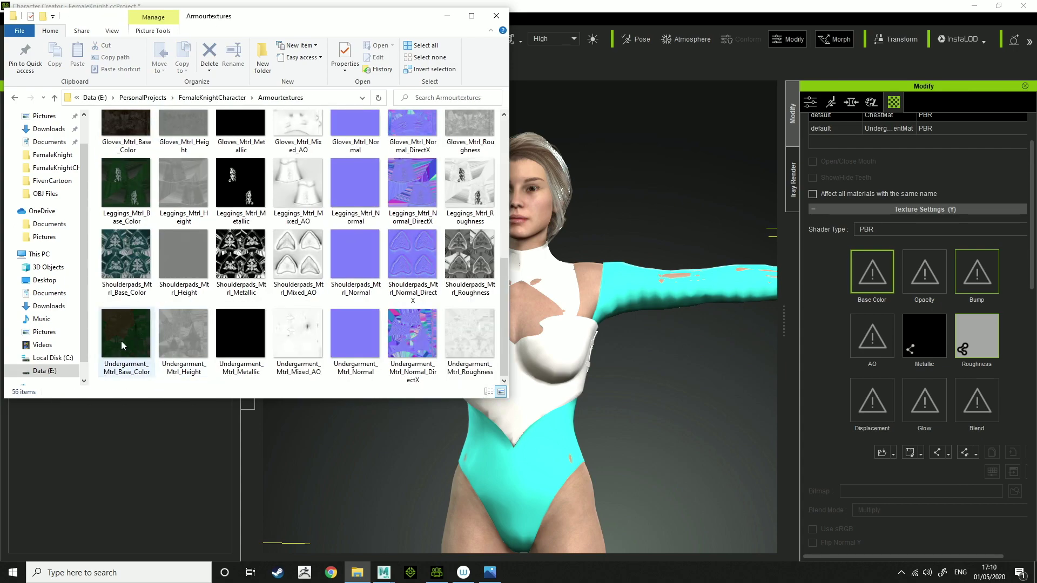
{"action": "left_click_drag", "start_coordinate": [122, 340], "coordinate": [150, 323]}
{"action": "scroll", "coordinate": [153, 324], "scroll_direction": "up", "scroll_amount": 5}
Step: Assign Chest_Mtrl_Base_Color and Chest_Mtrl_Metallic to the Base Color and Metallic channels of ChestMat, importing them as unique textures
{"action": "left_click_drag", "start_coordinate": [129, 259], "coordinate": [879, 278]}
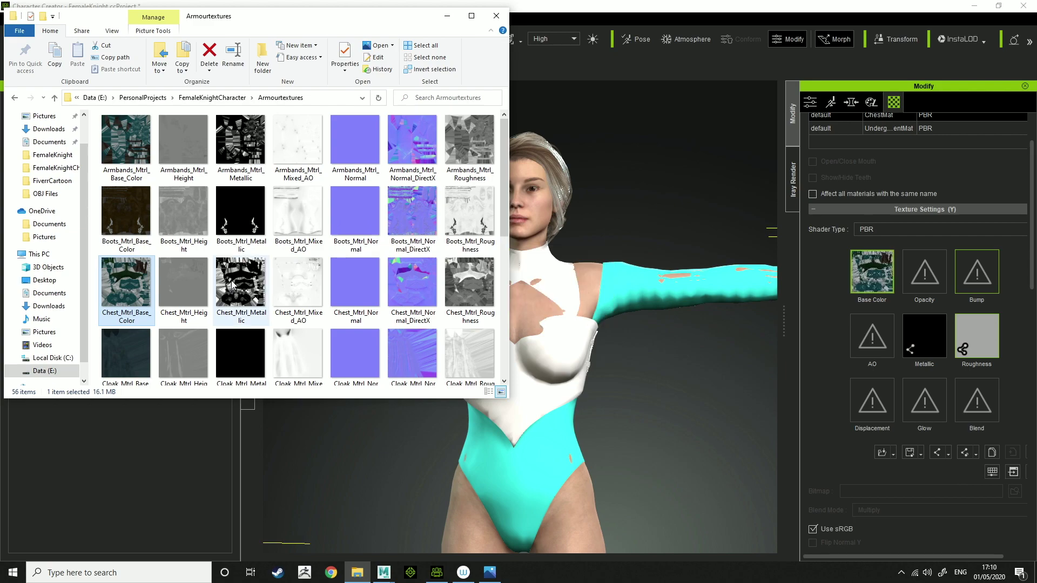
{"action": "left_click_drag", "start_coordinate": [233, 285], "coordinate": [922, 355]}
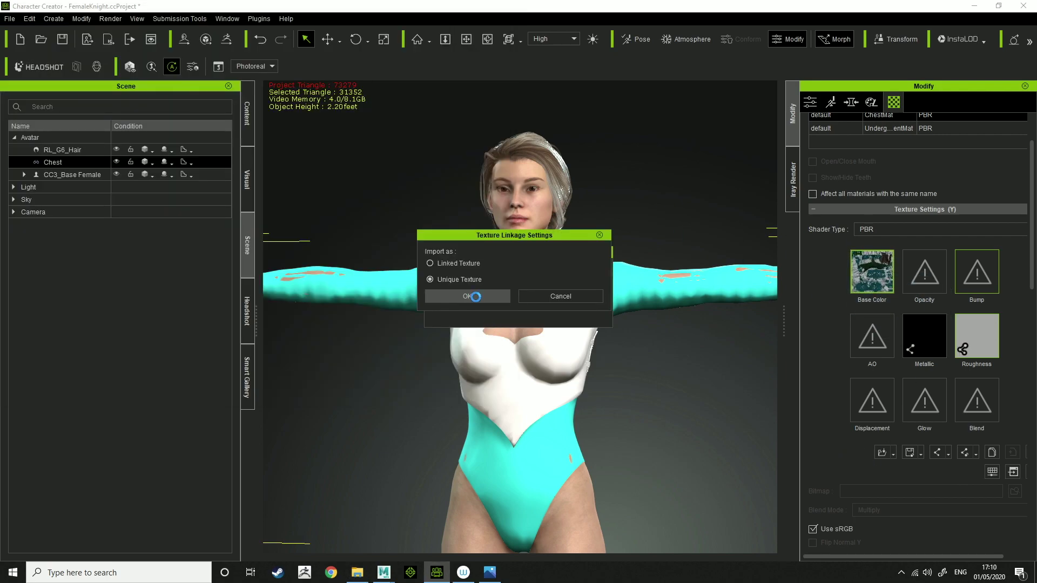
{"action": "left_click", "coordinate": [474, 296]}
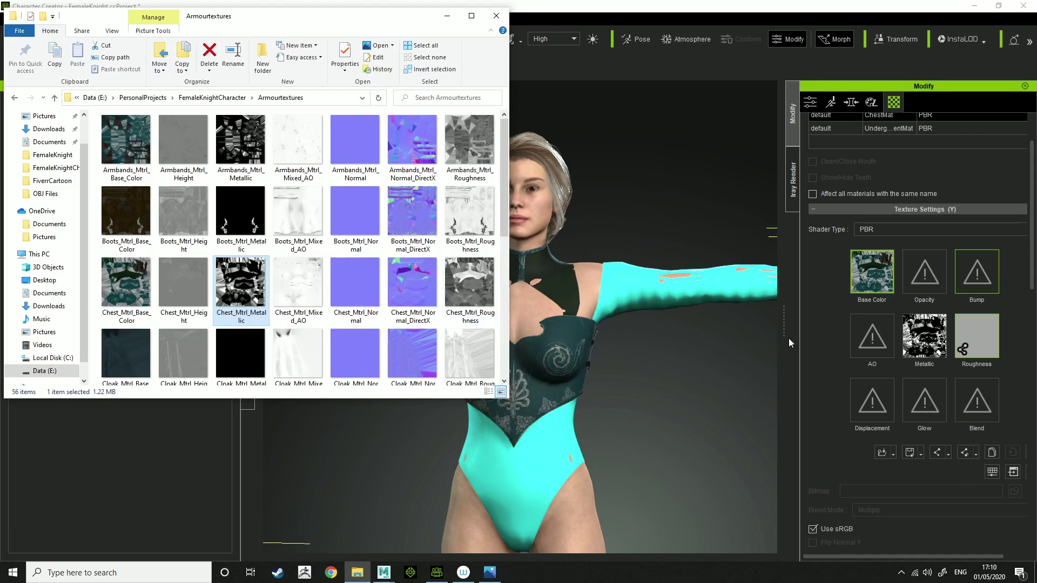
Step: Assign Chest_Mtrl_Mixed_AO and Chest_Mtrl_Roughness to the AO and Roughness channels of ChestMat, keeping the roughness map a unique texture
{"action": "left_click_drag", "start_coordinate": [298, 284], "coordinate": [873, 332]}
{"action": "left_click", "coordinate": [357, 572]}
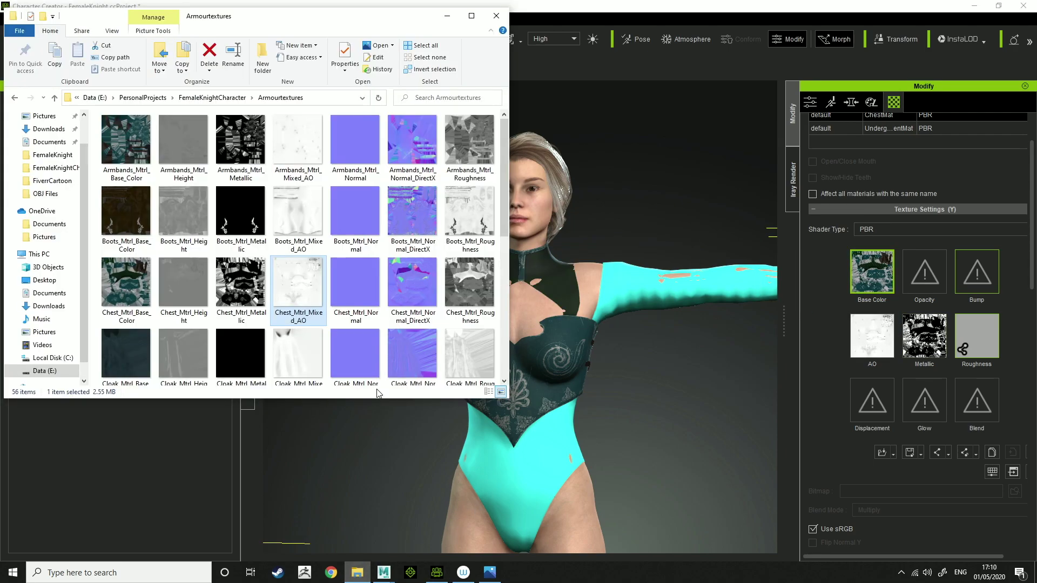
{"action": "left_click_drag", "start_coordinate": [470, 282], "coordinate": [953, 352]}
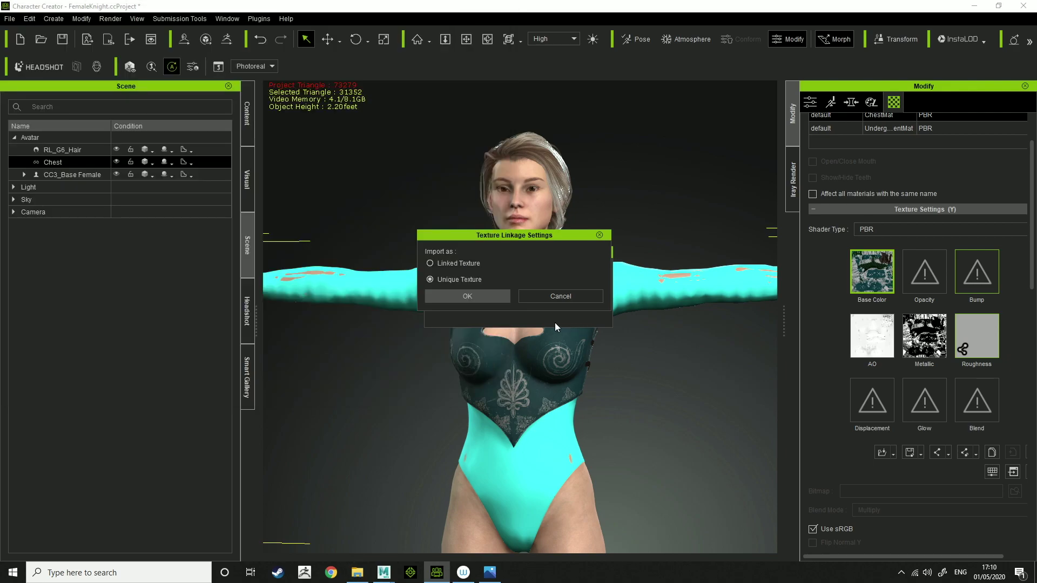
{"action": "left_click", "coordinate": [461, 296]}
{"action": "left_click", "coordinate": [366, 577]}
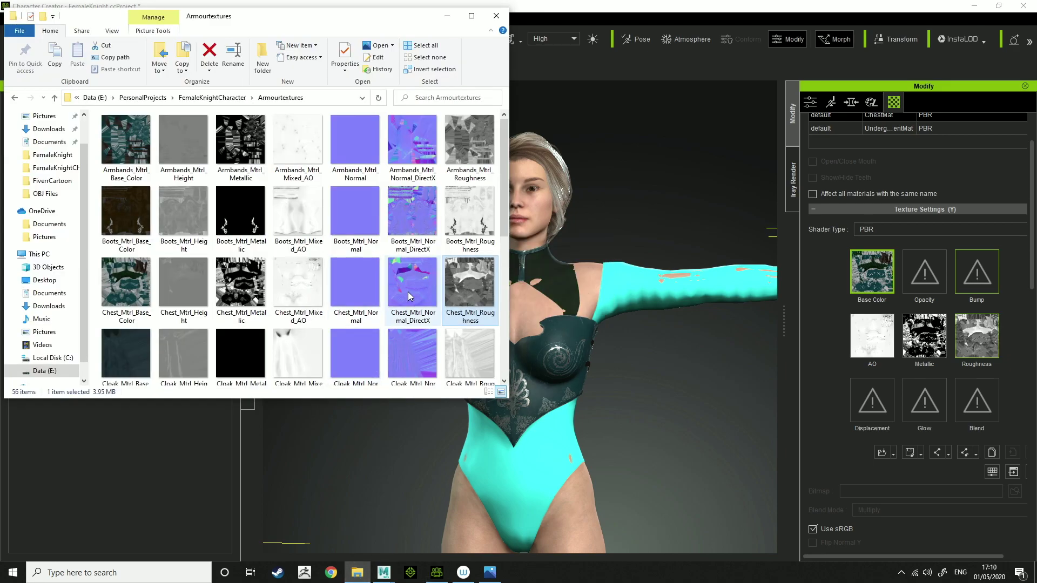
Step: Assign Chest_Mtrl_Normal_DirectX to the Bump channel of ChestMat and check the breastplate detail up close
{"action": "left_click_drag", "start_coordinate": [412, 281], "coordinate": [974, 265]}
{"action": "left_click", "coordinate": [649, 252]}
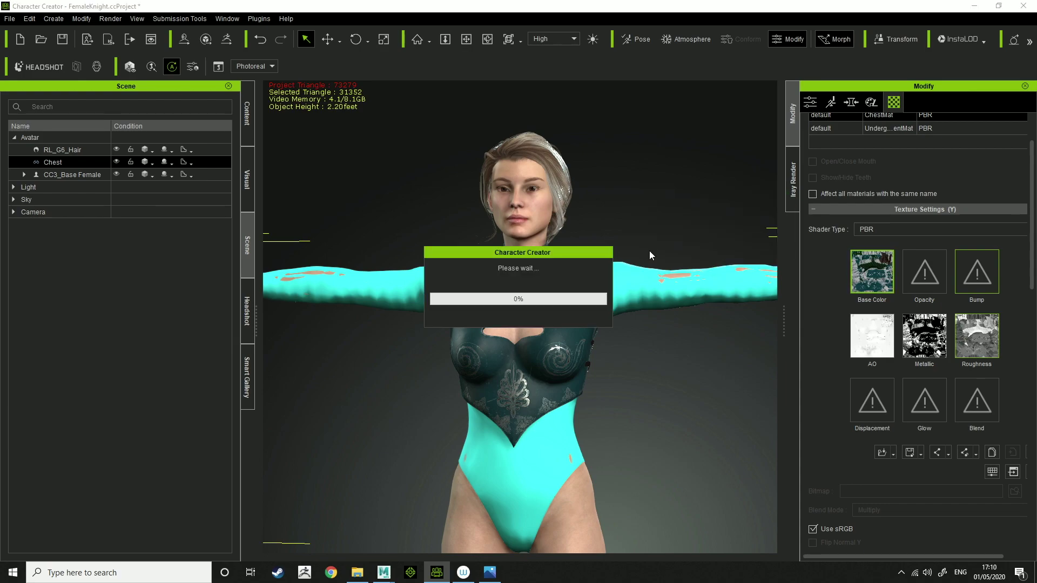
{"action": "scroll", "coordinate": [563, 373], "scroll_direction": "up", "scroll_amount": 3}
{"action": "scroll", "coordinate": [659, 410], "scroll_direction": "up", "scroll_amount": 1}
{"action": "right_click_drag", "start_coordinate": [700, 421], "coordinate": [623, 344]}
{"action": "scroll", "coordinate": [623, 344], "scroll_direction": "up", "scroll_amount": 2}
{"action": "scroll", "coordinate": [821, 211], "scroll_direction": "up", "scroll_amount": 2}
Step: Select UndergarmentMat and assign Undergarment_Mtrl_Base_Color and Undergarment_Mtrl_Metallic from the Armourtextures folder to its Base Color and Metallic channels
{"action": "left_click", "coordinate": [830, 194]}
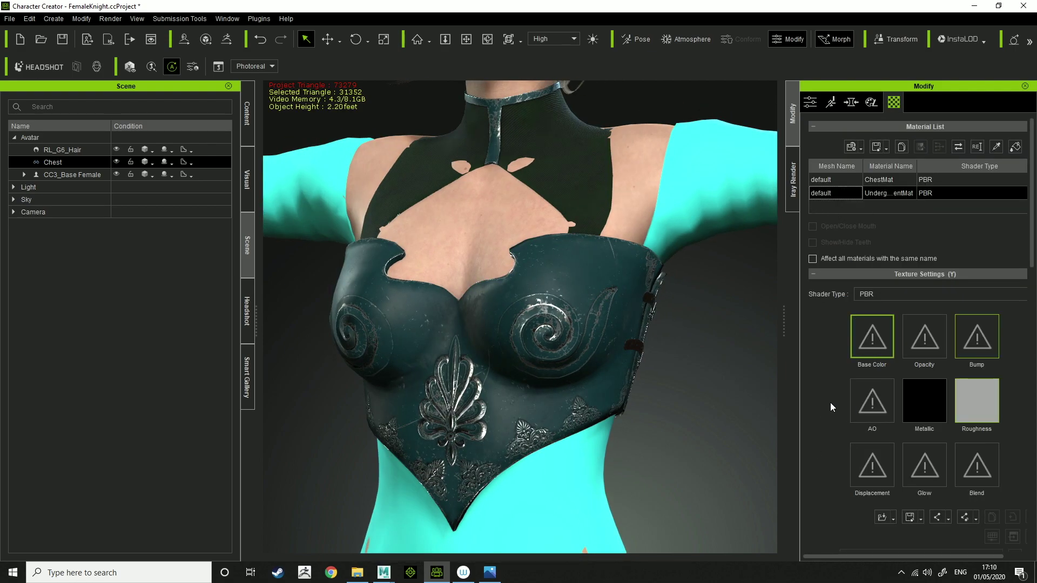
{"action": "scroll", "coordinate": [1031, 261], "scroll_direction": "down", "scroll_amount": 5}
{"action": "scroll", "coordinate": [1031, 264], "scroll_direction": "up", "scroll_amount": 3}
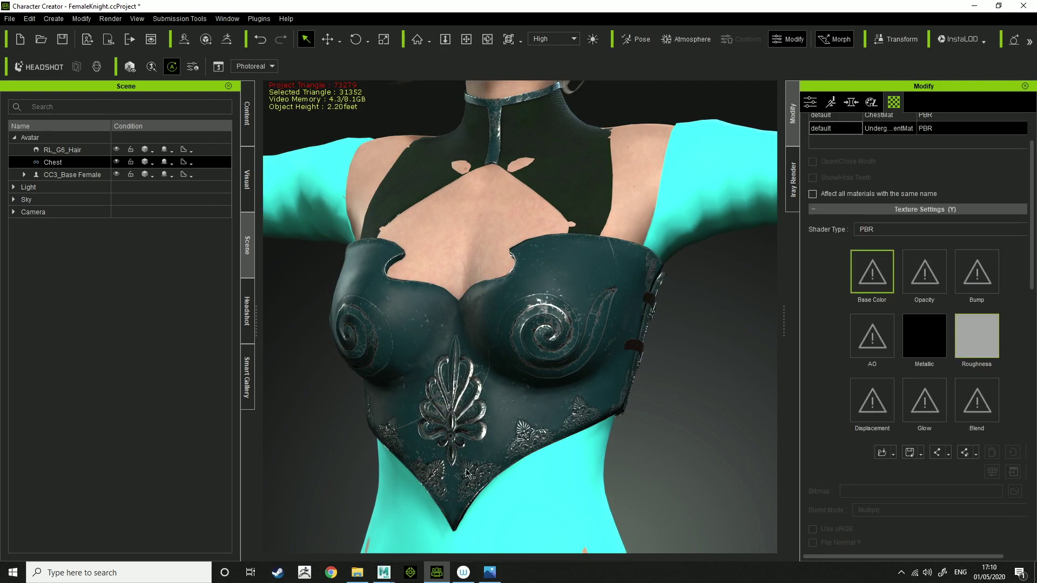
{"action": "left_click", "coordinate": [357, 572]}
{"action": "scroll", "coordinate": [209, 261], "scroll_direction": "down", "scroll_amount": 5}
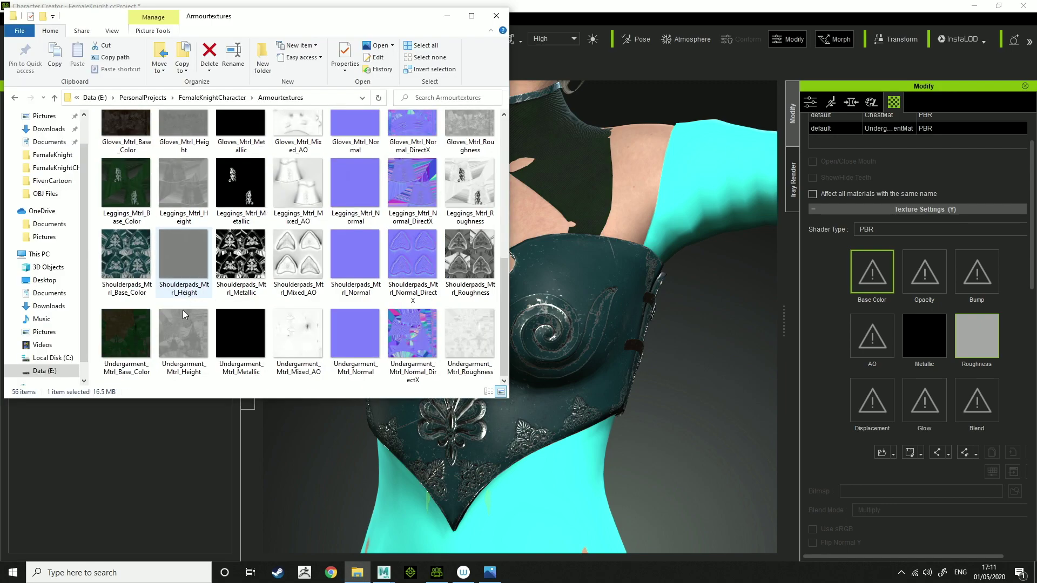
{"action": "left_click_drag", "start_coordinate": [125, 338], "coordinate": [855, 269]}
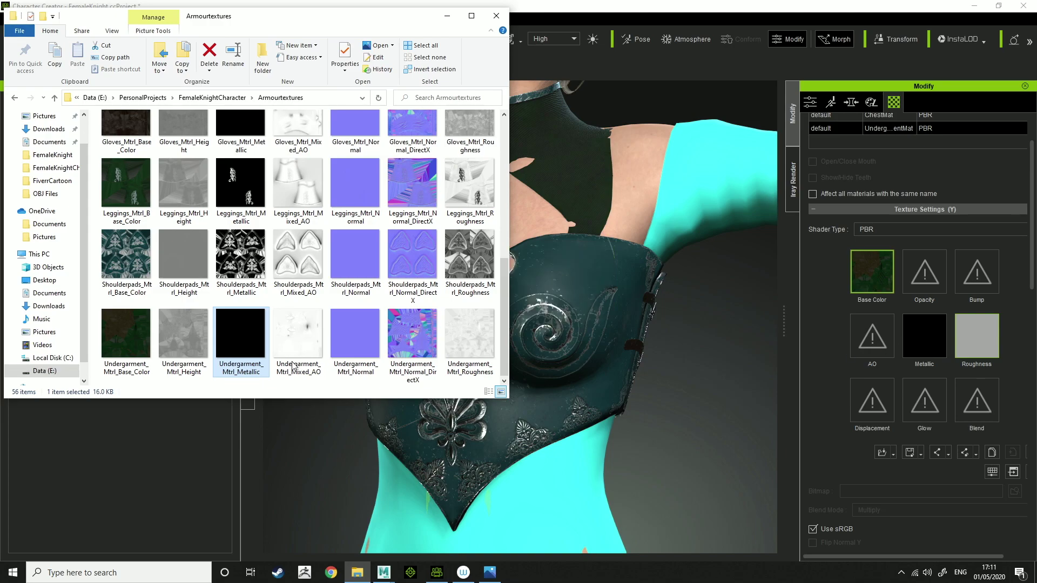
Step: Assign the Undergarment_Mtrl Mixed_AO, Roughness and Normal_DirectX maps to the AO, Roughness and Bump channels of UndergarmentMat
{"action": "left_click_drag", "start_coordinate": [296, 343], "coordinate": [872, 336]}
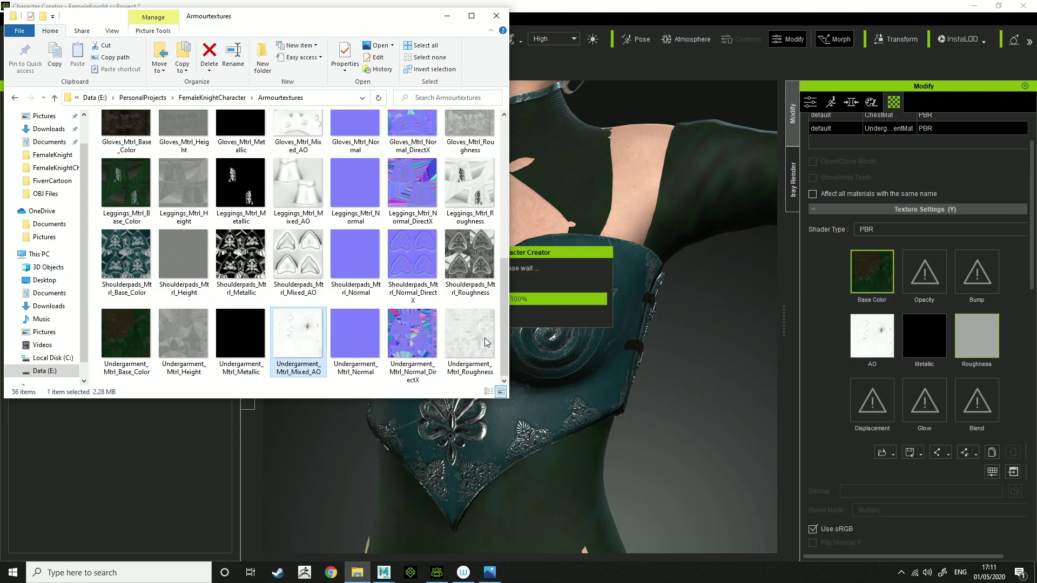
{"action": "left_click_drag", "start_coordinate": [475, 337], "coordinate": [977, 336]}
{"action": "left_click_drag", "start_coordinate": [413, 341], "coordinate": [975, 270]}
{"action": "left_click", "coordinate": [669, 253]}
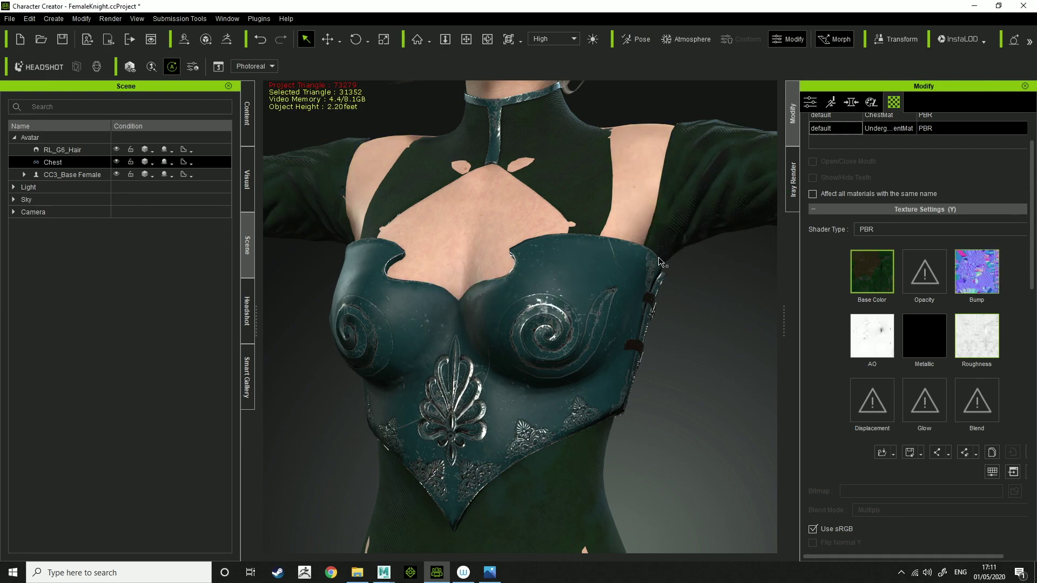
{"action": "scroll", "coordinate": [666, 230], "scroll_direction": "down", "scroll_amount": 2}
{"action": "right_click_drag", "start_coordinate": [665, 230], "coordinate": [620, 336]}
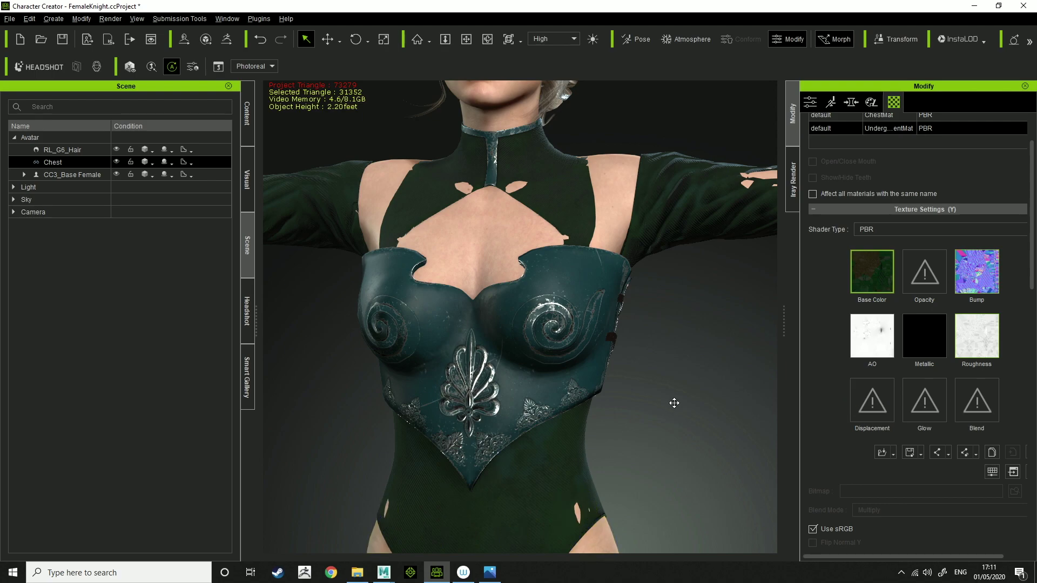
{"action": "middle_click_drag", "start_coordinate": [676, 405], "coordinate": [674, 431]}
Step: Clear the Chest selection and create an accessory from the Armbands model in the OBJ Files folder
{"action": "left_click", "coordinate": [357, 572]}
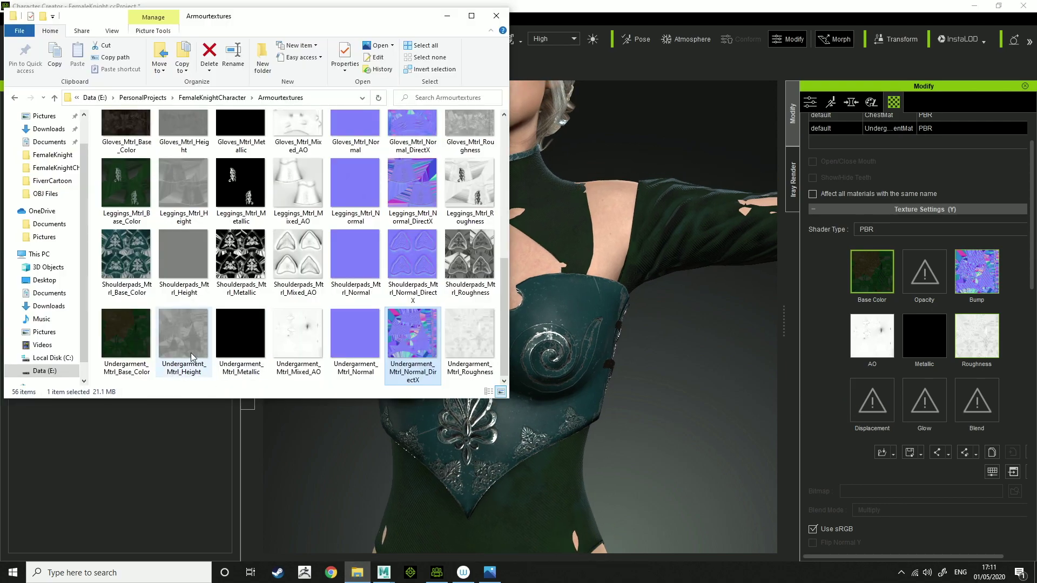
{"action": "left_click", "coordinate": [702, 448]}
{"action": "scroll", "coordinate": [677, 380], "scroll_direction": "down", "scroll_amount": 5}
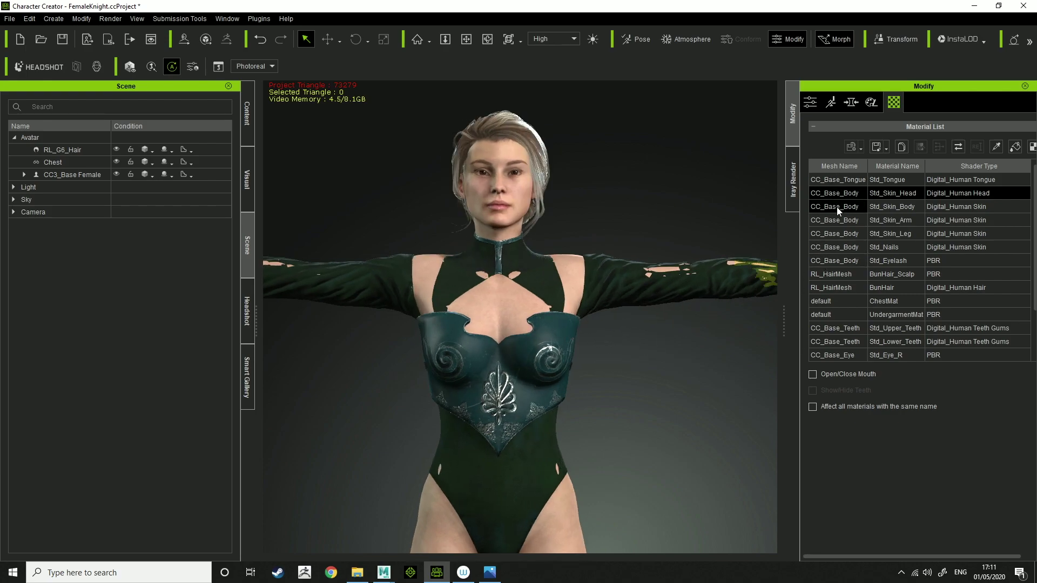
{"action": "left_click", "coordinate": [54, 19]}
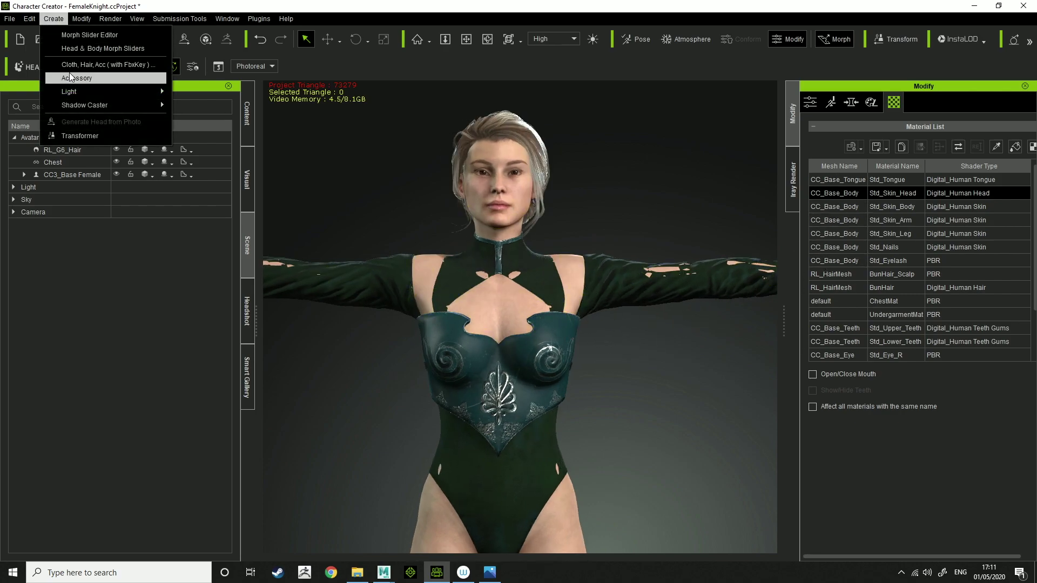
{"action": "left_click", "coordinate": [72, 79]}
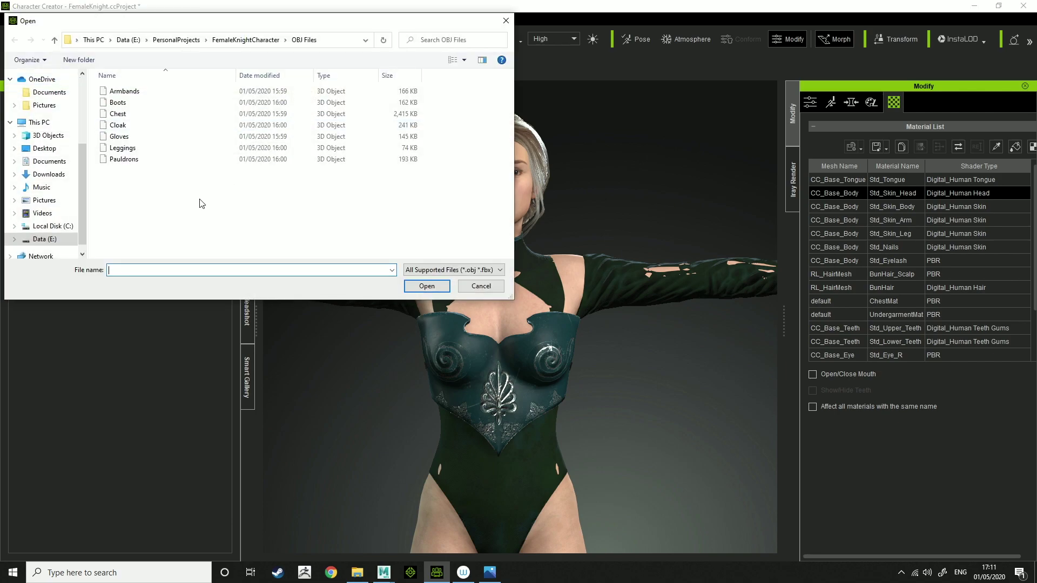
{"action": "double_click", "coordinate": [132, 93]}
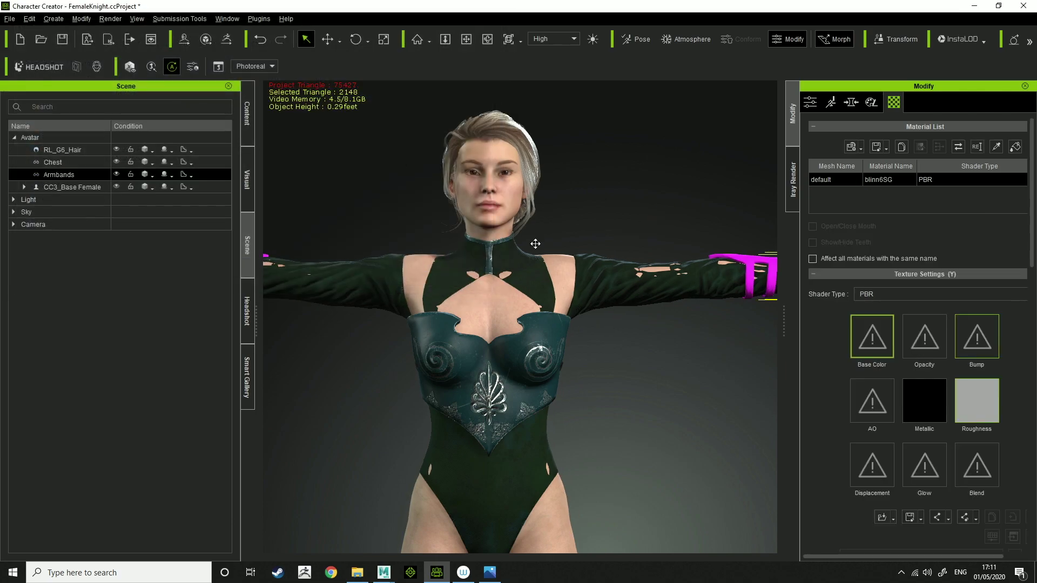
Step: Set the diffuse colour of the Armbands material to white
{"action": "scroll", "coordinate": [914, 368], "scroll_direction": "down", "scroll_amount": 5}
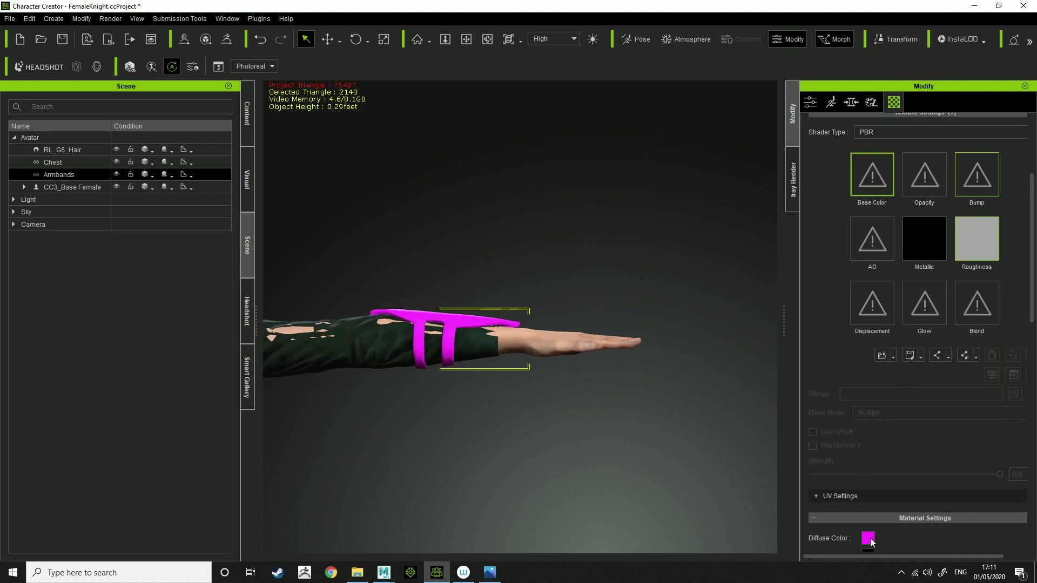
{"action": "left_click", "coordinate": [868, 538]}
{"action": "left_click_drag", "start_coordinate": [536, 289], "coordinate": [504, 333]}
{"action": "left_click", "coordinate": [581, 388]}
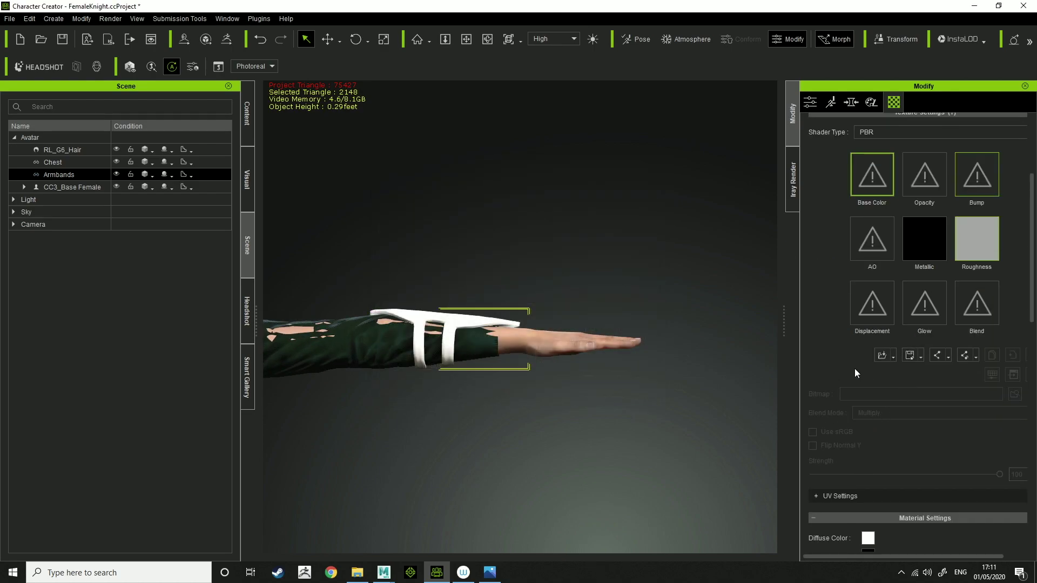
{"action": "scroll", "coordinate": [835, 337], "scroll_direction": "up", "scroll_amount": 4}
{"action": "scroll", "coordinate": [841, 302], "scroll_direction": "down", "scroll_amount": 2}
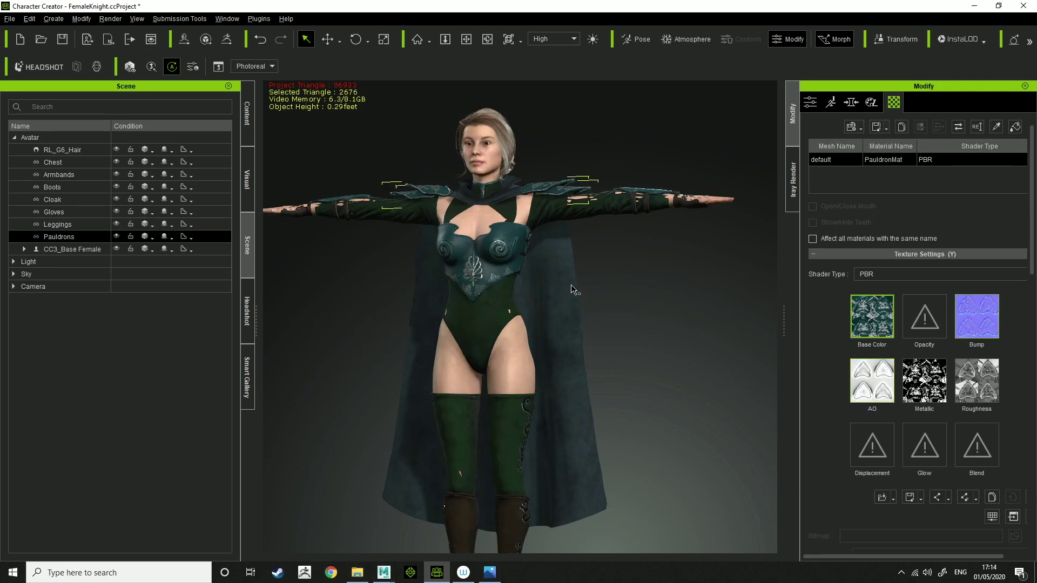
Step: Inspect the fully textured outfit on the character from several angles, from the upper body down to the boots
{"action": "right_click_drag", "start_coordinate": [573, 291], "coordinate": [679, 297]}
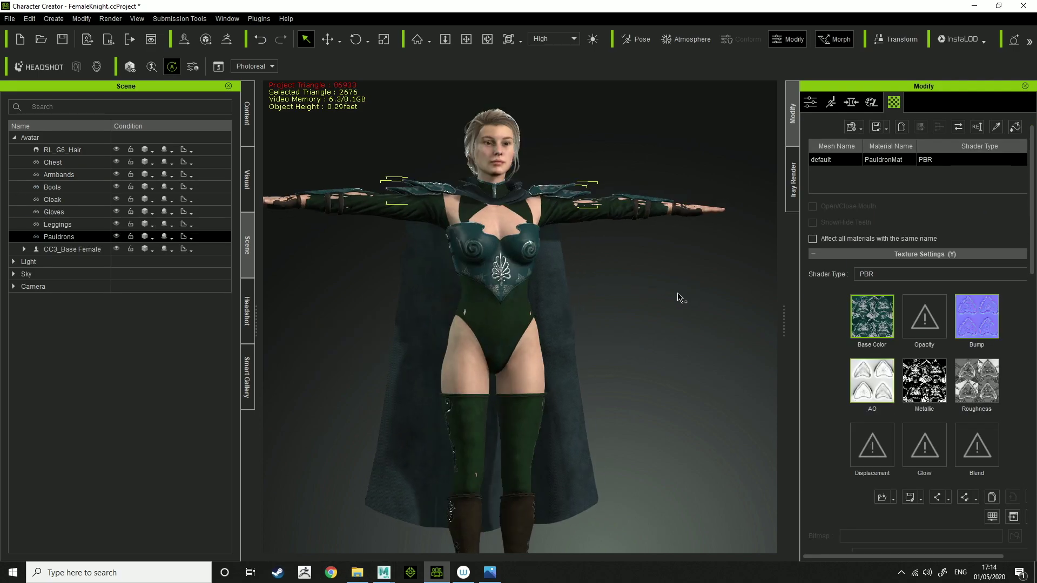
{"action": "middle_click_drag", "start_coordinate": [630, 411], "coordinate": [630, 298]}
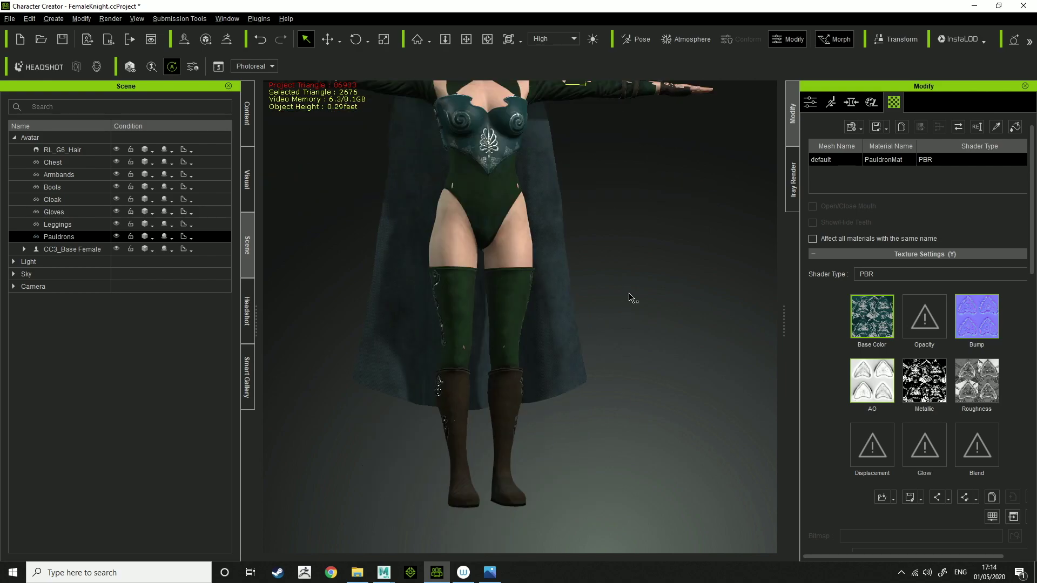
{"action": "right_click_drag", "start_coordinate": [630, 298], "coordinate": [439, 407]}
{"action": "scroll", "coordinate": [489, 428], "scroll_direction": "up", "scroll_amount": 3}
{"action": "middle_click_drag", "start_coordinate": [551, 437], "coordinate": [632, 335]}
{"action": "mouse_move", "coordinate": [632, 335]}
{"action": "right_mouse_down"}
{"action": "mouse_move", "coordinate": [410, 308]}
{"action": "mouse_move", "coordinate": [627, 336]}
{"action": "right_mouse_up"}
{"action": "scroll", "coordinate": [628, 335], "scroll_direction": "down", "scroll_amount": 3}
{"action": "middle_click_drag", "start_coordinate": [542, 92], "coordinate": [535, 295]}
{"action": "right_click_drag", "start_coordinate": [535, 295], "coordinate": [610, 306]}
Step: Clear the Pauldrons selection and review the outfit pieces from the shoulders to the feet
{"action": "left_click", "coordinate": [810, 106]}
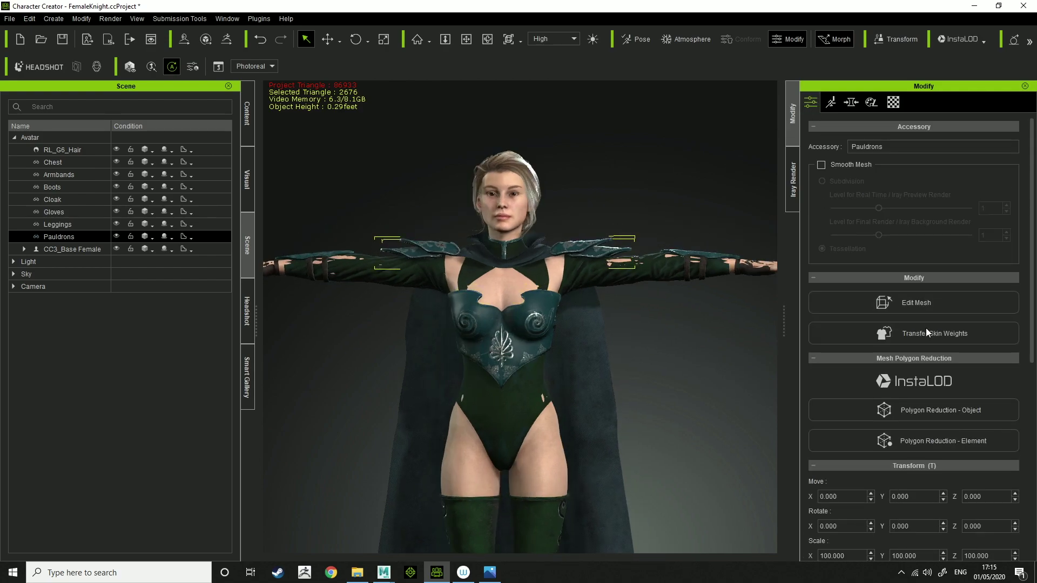
{"action": "left_click", "coordinate": [10, 19]}
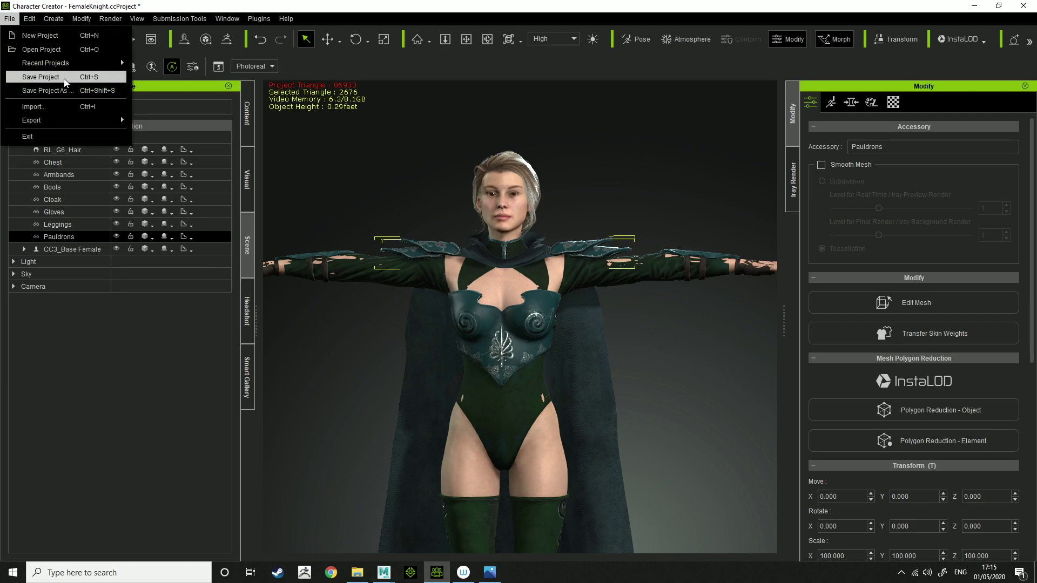
{"action": "left_click", "coordinate": [672, 338]}
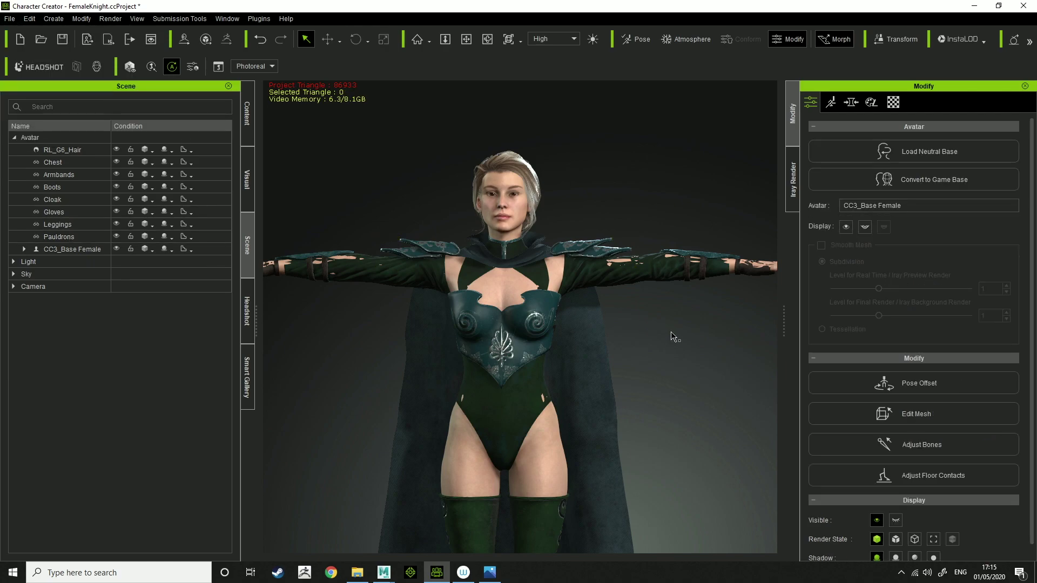
{"action": "scroll", "coordinate": [606, 306], "scroll_direction": "up", "scroll_amount": 3}
{"action": "middle_click_drag", "start_coordinate": [650, 233], "coordinate": [619, 351]}
{"action": "right_click_drag", "start_coordinate": [619, 351], "coordinate": [600, 319]}
{"action": "middle_click_drag", "start_coordinate": [532, 339], "coordinate": [496, 236]}
{"action": "right_click_drag", "start_coordinate": [496, 236], "coordinate": [565, 363]}
{"action": "middle_click_drag", "start_coordinate": [562, 480], "coordinate": [605, 162]}
Step: Transfer skin weights to the Leggings accessory using the Default template
{"action": "left_click", "coordinate": [532, 368]}
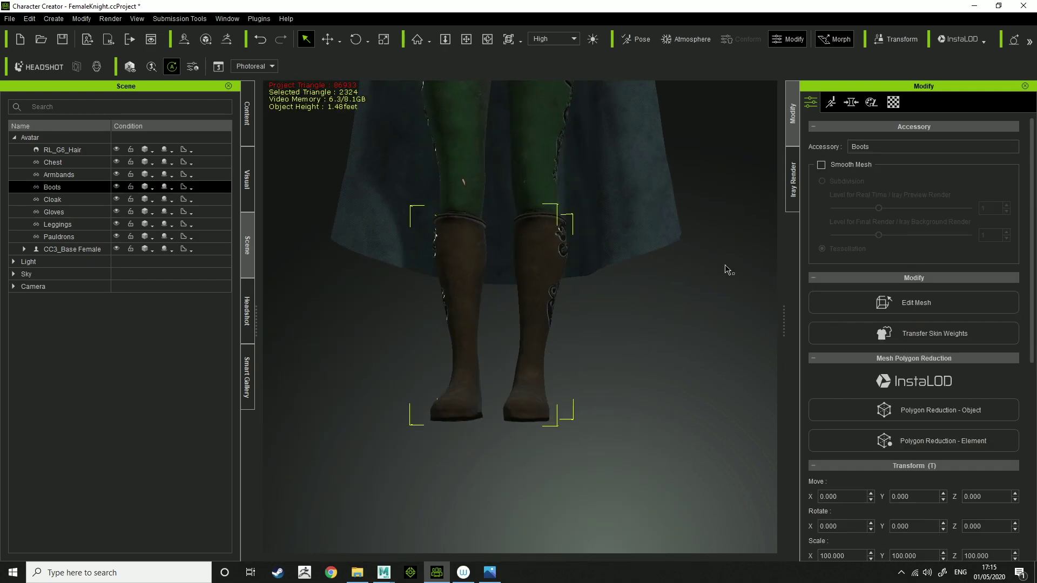
{"action": "middle_click_drag", "start_coordinate": [709, 266], "coordinate": [705, 345]}
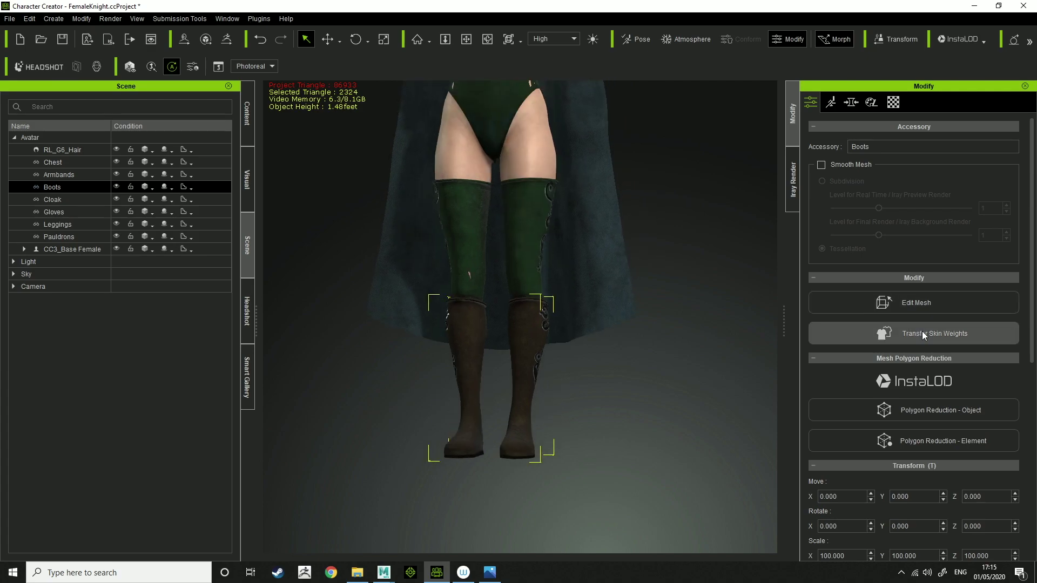
{"action": "middle_click_drag", "start_coordinate": [648, 211], "coordinate": [639, 375]}
{"action": "left_click", "coordinate": [545, 367]}
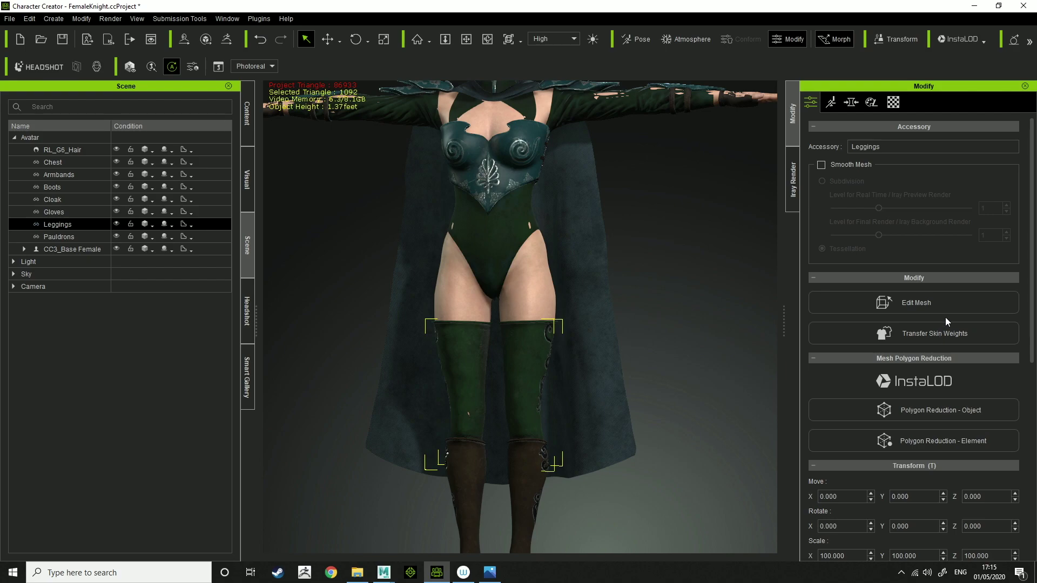
{"action": "left_click", "coordinate": [935, 333]}
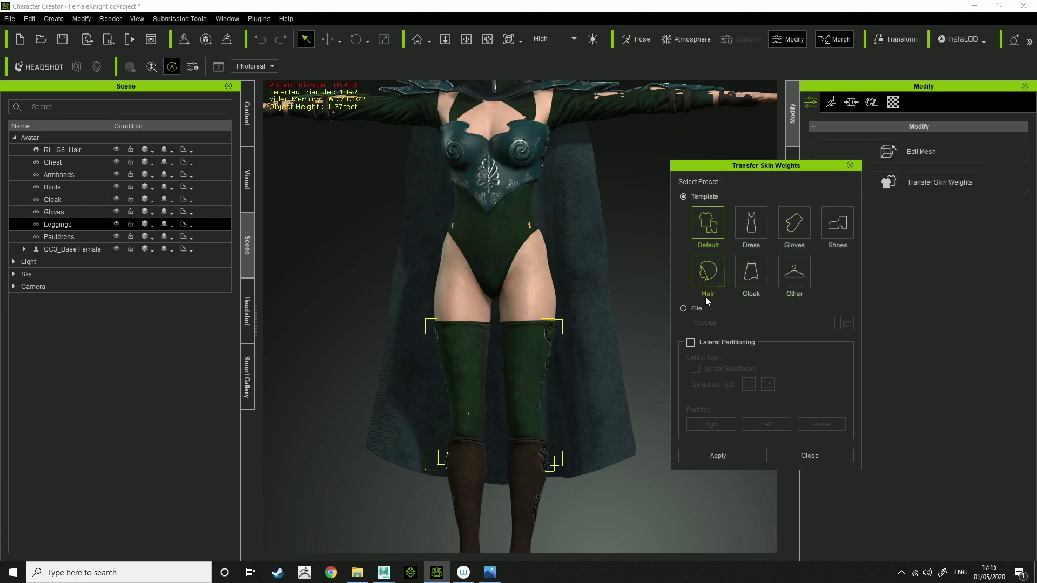
{"action": "left_click", "coordinate": [725, 455]}
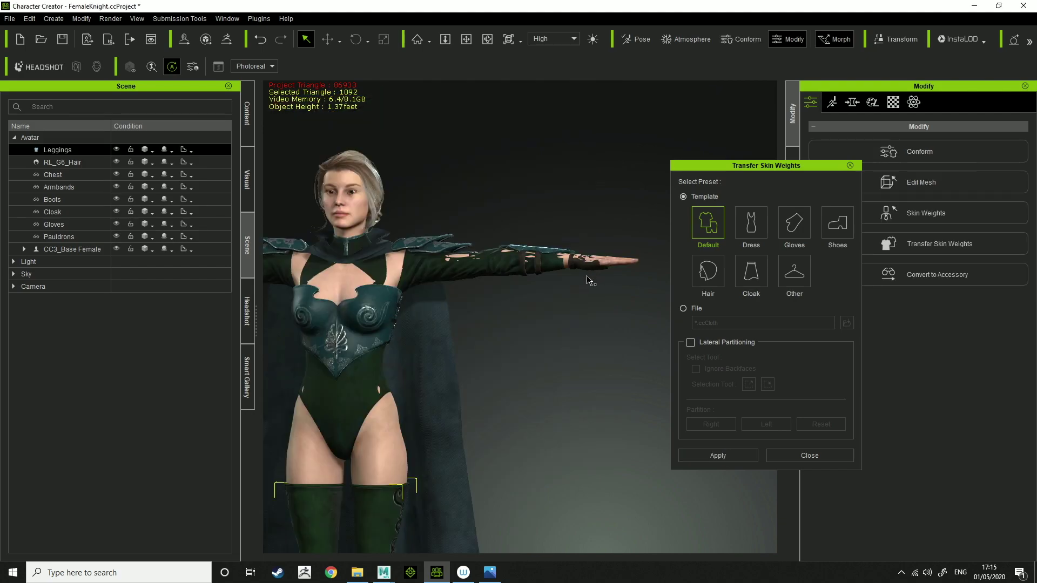
{"action": "left_click", "coordinate": [799, 456]}
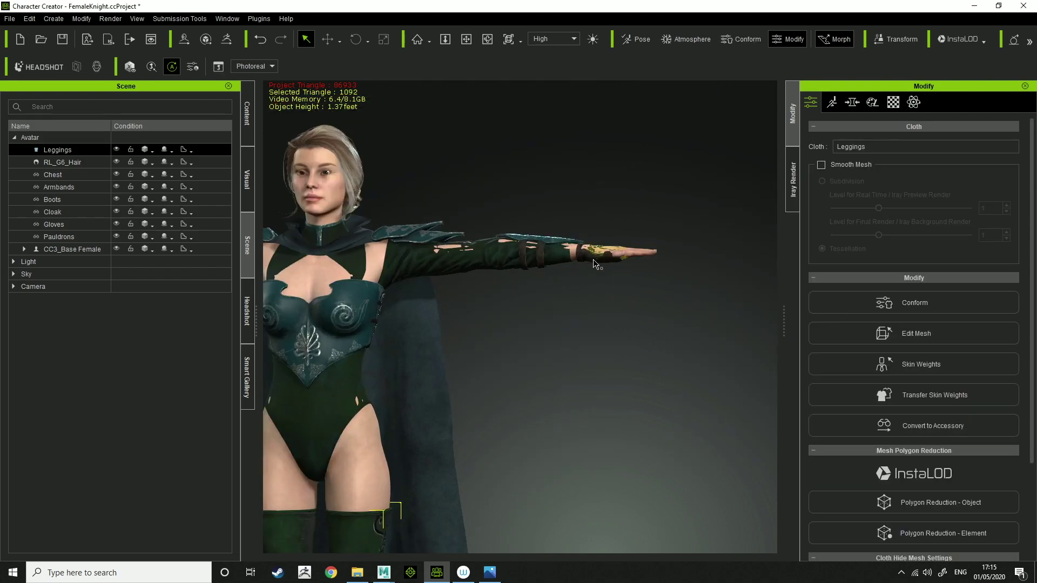
Step: Transfer skin weights to the Gloves accessory using the Gloves template
{"action": "left_click", "coordinate": [596, 259]}
{"action": "left_click", "coordinate": [915, 336]}
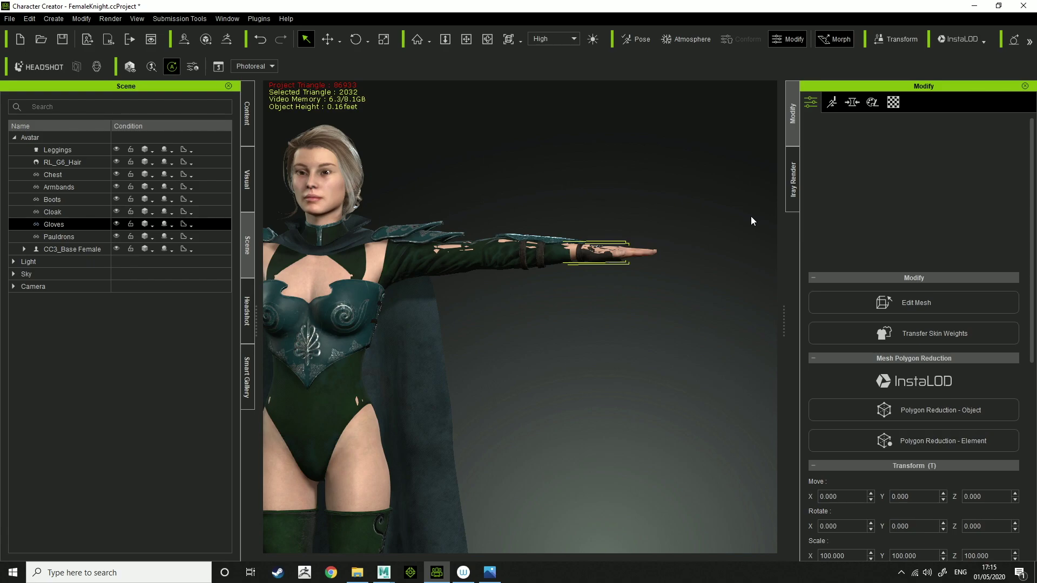
{"action": "left_click", "coordinate": [794, 226]}
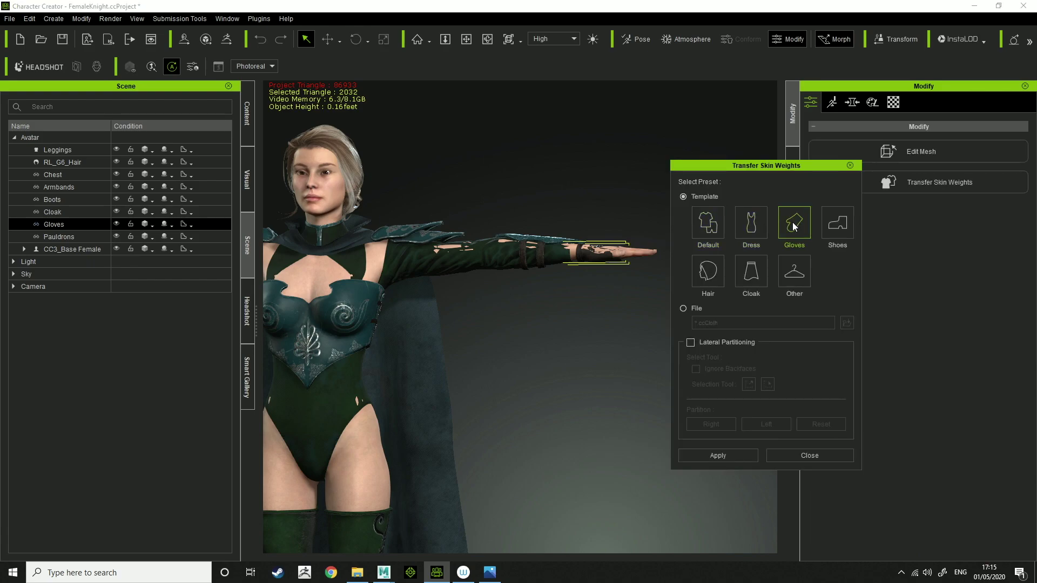
{"action": "left_click", "coordinate": [724, 456]}
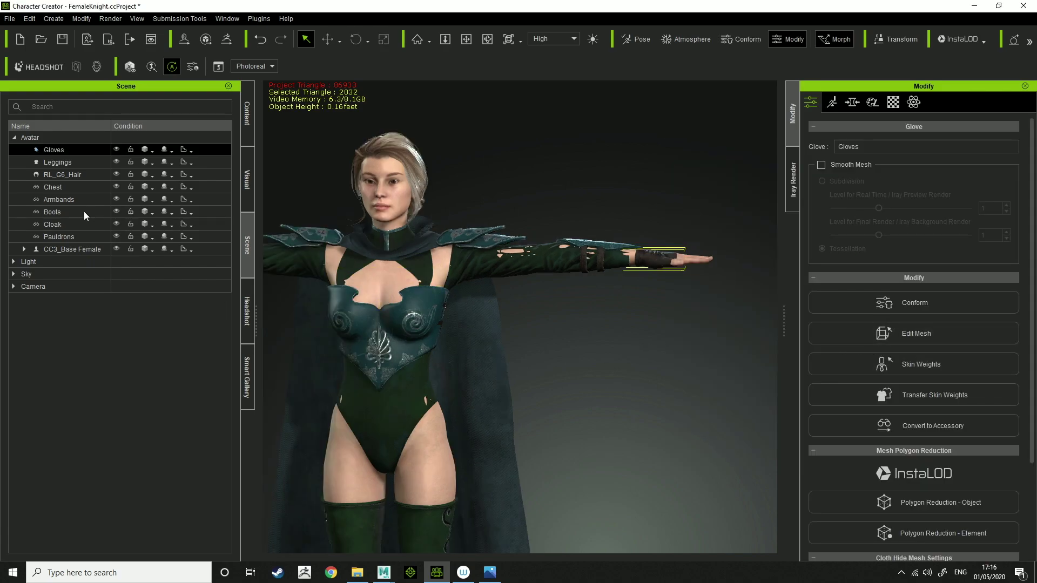
Step: Sculpt the Chest mesh's sleeves inward on both arms with the push brush and leave mesh editing
{"action": "double_click", "coordinate": [76, 188]}
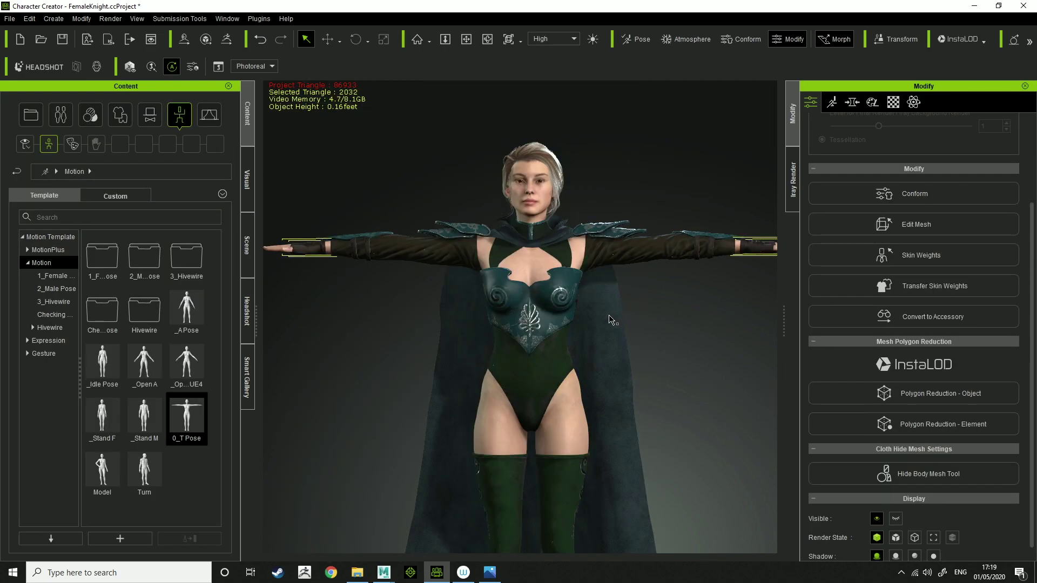
{"action": "scroll", "coordinate": [607, 318], "scroll_direction": "up", "scroll_amount": 3}
{"action": "left_click", "coordinate": [368, 229]}
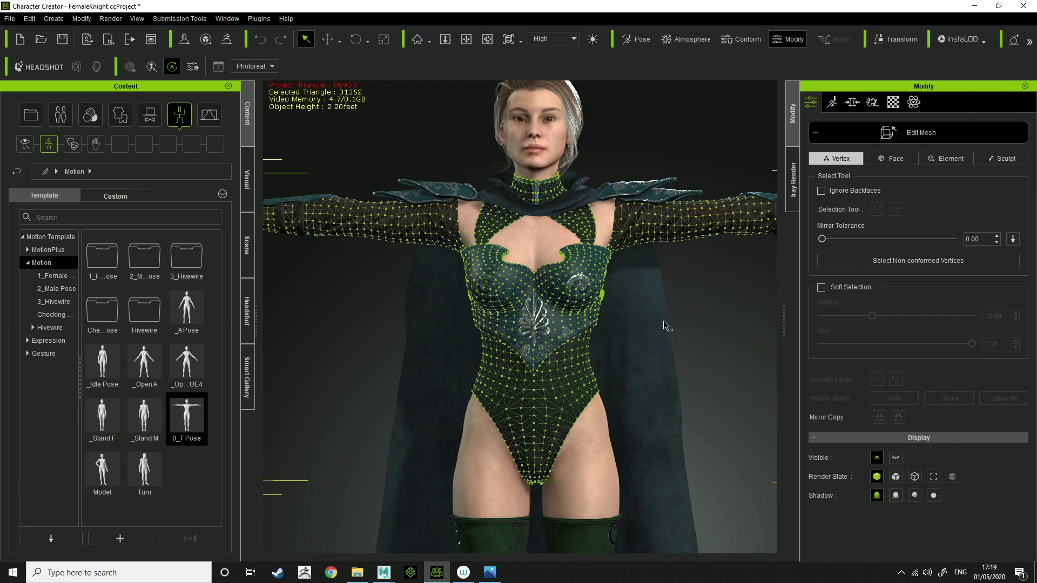
{"action": "left_click", "coordinate": [990, 160]}
{"action": "middle_click_drag", "start_coordinate": [388, 305], "coordinate": [512, 391]}
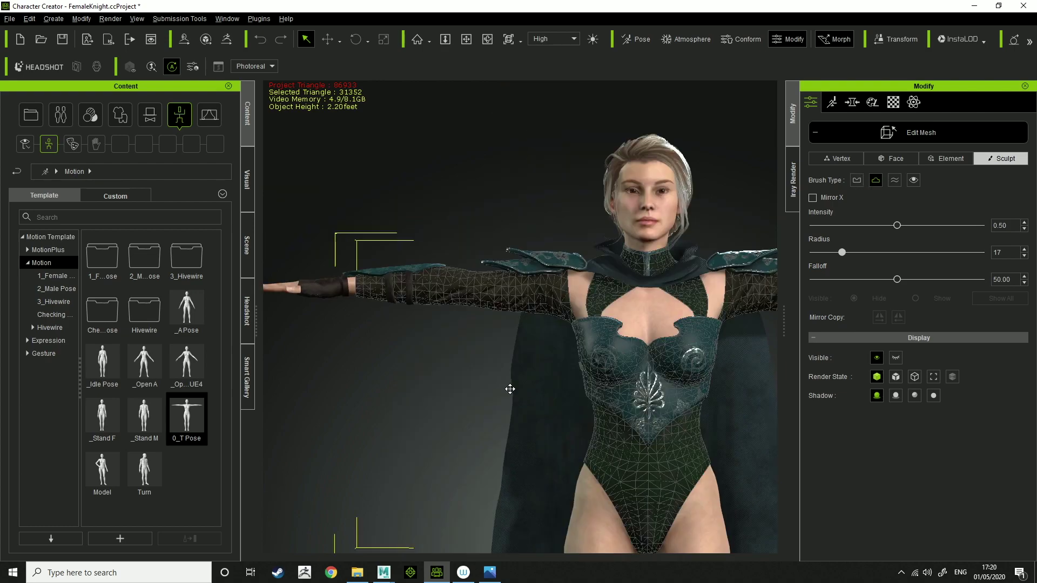
{"action": "scroll", "coordinate": [486, 327], "scroll_direction": "up", "scroll_amount": 3}
{"action": "middle_click_drag", "start_coordinate": [475, 302], "coordinate": [510, 299]}
{"action": "left_click", "coordinate": [857, 180]}
{"action": "left_click", "coordinate": [874, 181]}
{"action": "left_click", "coordinate": [855, 183]}
{"action": "left_click_drag", "start_coordinate": [510, 293], "coordinate": [524, 309]}
{"action": "left_click_drag", "start_coordinate": [587, 303], "coordinate": [586, 319]}
{"action": "middle_click_drag", "start_coordinate": [535, 390], "coordinate": [347, 380]}
{"action": "left_click_drag", "start_coordinate": [698, 302], "coordinate": [708, 310]}
{"action": "middle_click_drag", "start_coordinate": [701, 332], "coordinate": [574, 339]}
{"action": "left_click_drag", "start_coordinate": [641, 302], "coordinate": [694, 291]}
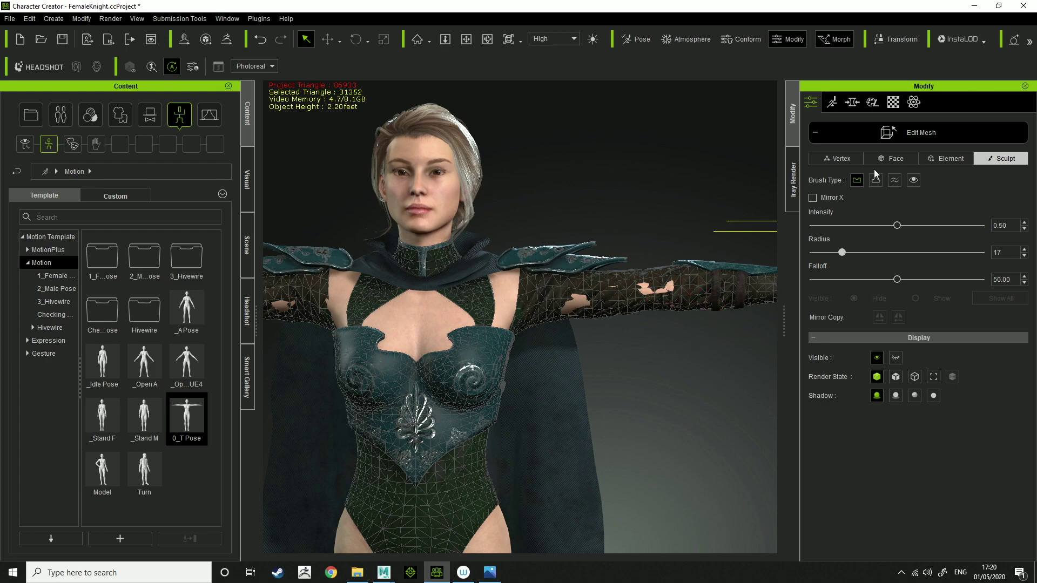
{"action": "left_click", "coordinate": [921, 132]}
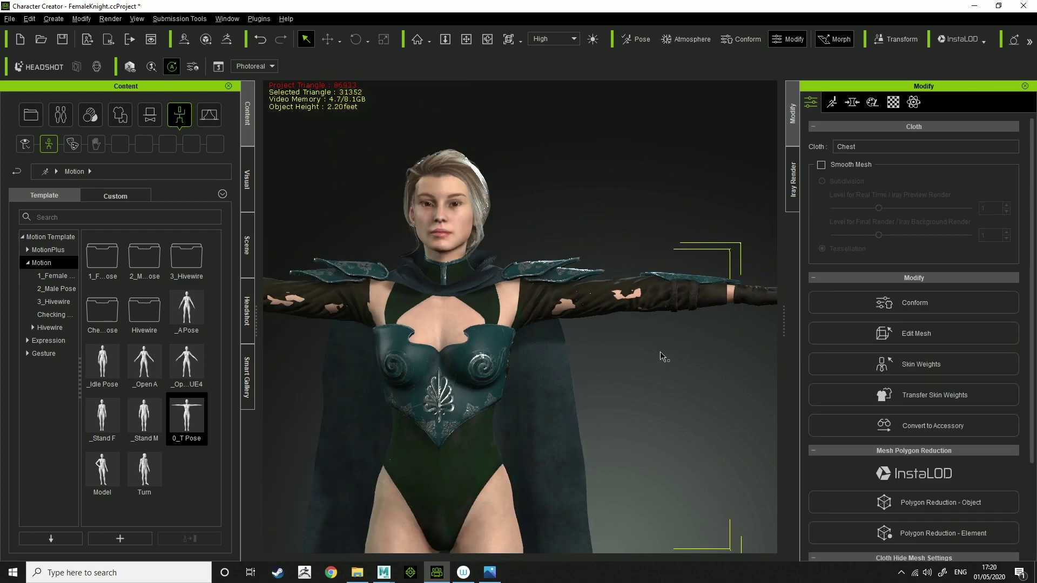
Step: Sculpt the Chest mesh outward over the exposed skin on the character's right sleeve, with brush intensity 0.78 and radius 22
{"action": "left_click", "coordinate": [945, 330]}
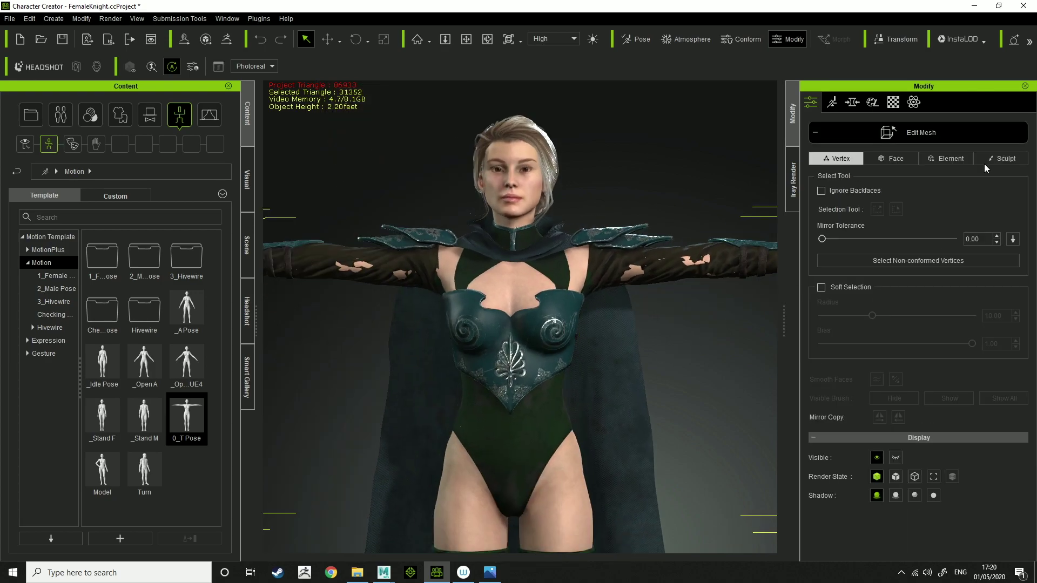
{"action": "left_click", "coordinate": [1017, 162]}
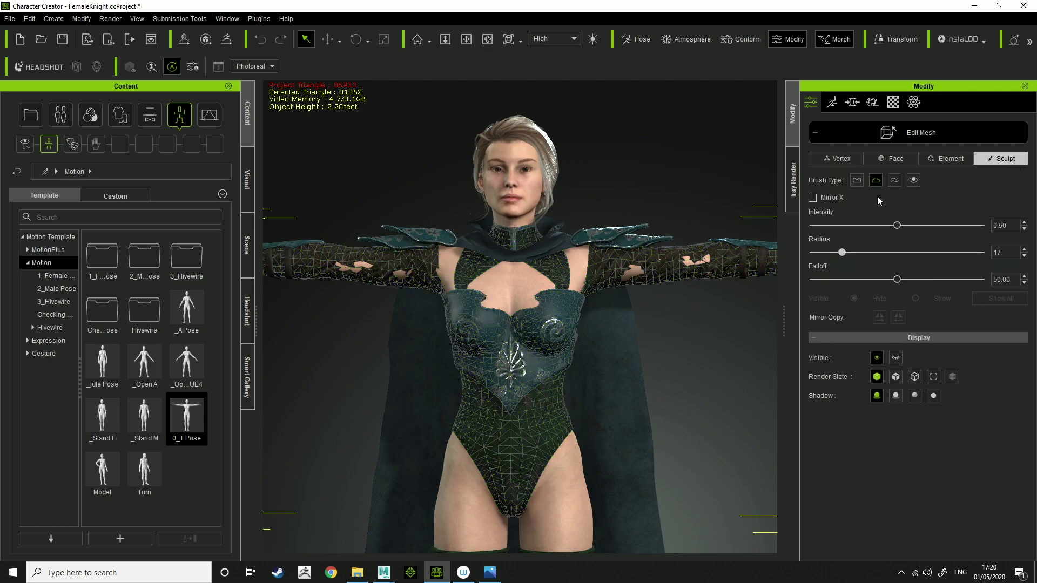
{"action": "scroll", "coordinate": [347, 303], "scroll_direction": "up", "scroll_amount": 3}
{"action": "middle_click_drag", "start_coordinate": [356, 296], "coordinate": [569, 336]}
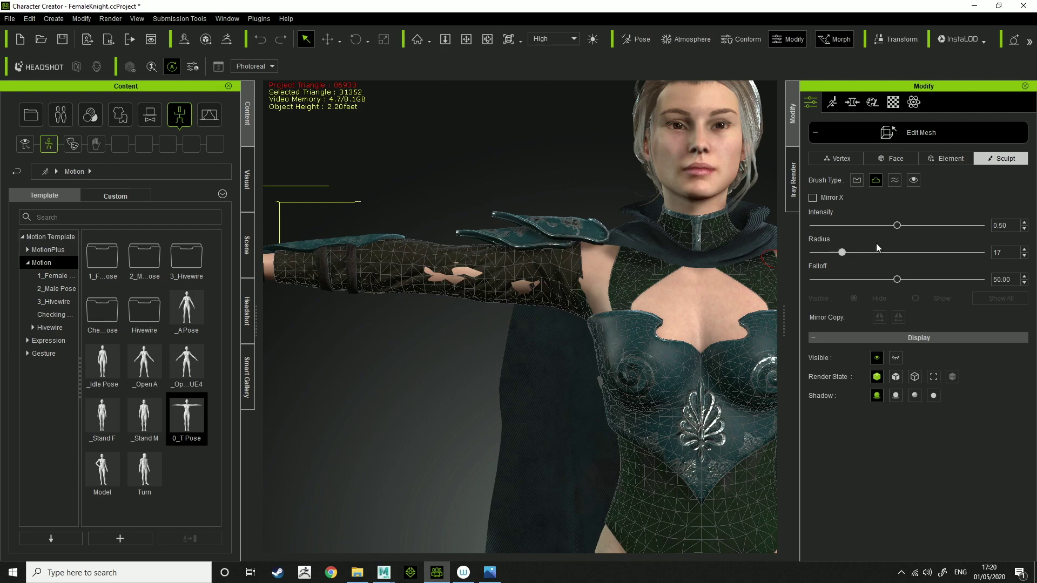
{"action": "scroll", "coordinate": [469, 305], "scroll_direction": "up", "scroll_amount": 5}
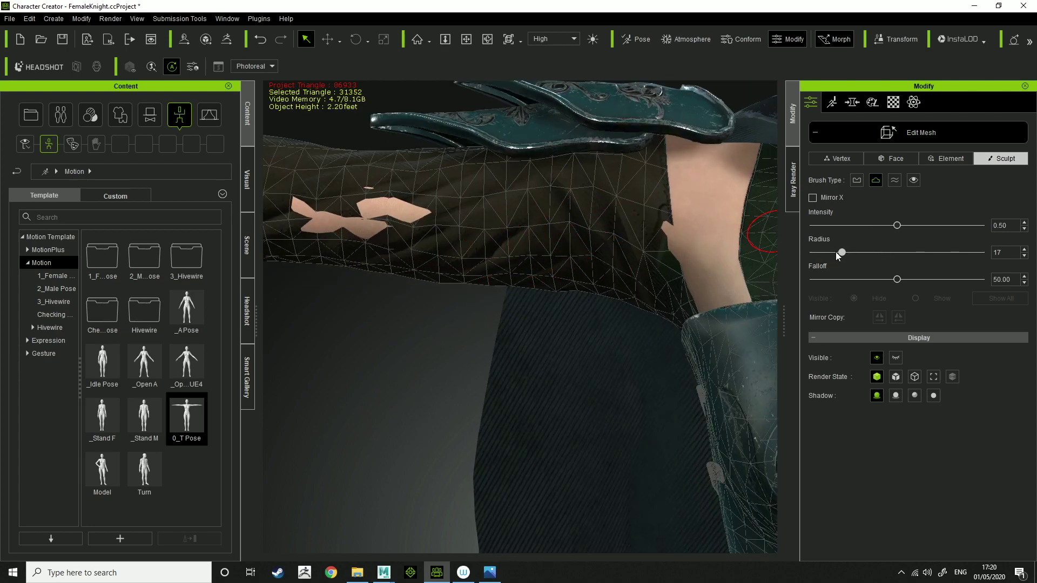
{"action": "mouse_move", "coordinate": [842, 253]}
{"action": "left_mouse_down"}
{"action": "mouse_move", "coordinate": [914, 252]}
{"action": "mouse_move", "coordinate": [850, 253]}
{"action": "left_mouse_up"}
{"action": "left_click_drag", "start_coordinate": [899, 226], "coordinate": [943, 225]}
{"action": "mouse_move", "coordinate": [513, 216]}
{"action": "left_mouse_down"}
{"action": "mouse_move", "coordinate": [412, 227]}
{"action": "mouse_move", "coordinate": [347, 220]}
{"action": "mouse_move", "coordinate": [457, 210]}
{"action": "left_mouse_up"}
{"action": "scroll", "coordinate": [567, 243], "scroll_direction": "down", "scroll_amount": 4}
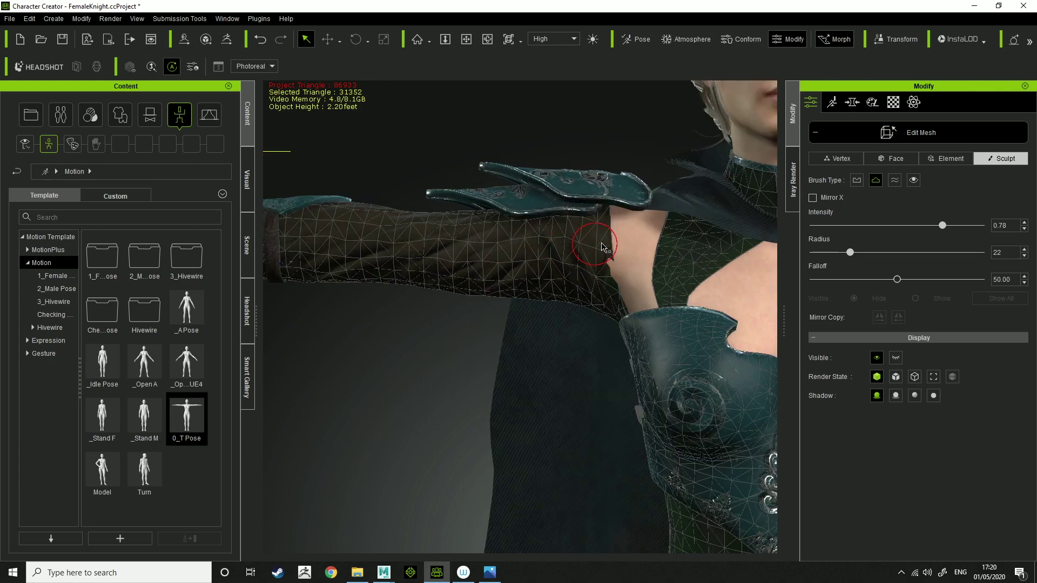
Step: Sculpt the character's left sleeve outward over the exposed skin and finish editing the Chest mesh
{"action": "middle_click_drag", "start_coordinate": [609, 278], "coordinate": [222, 278]}
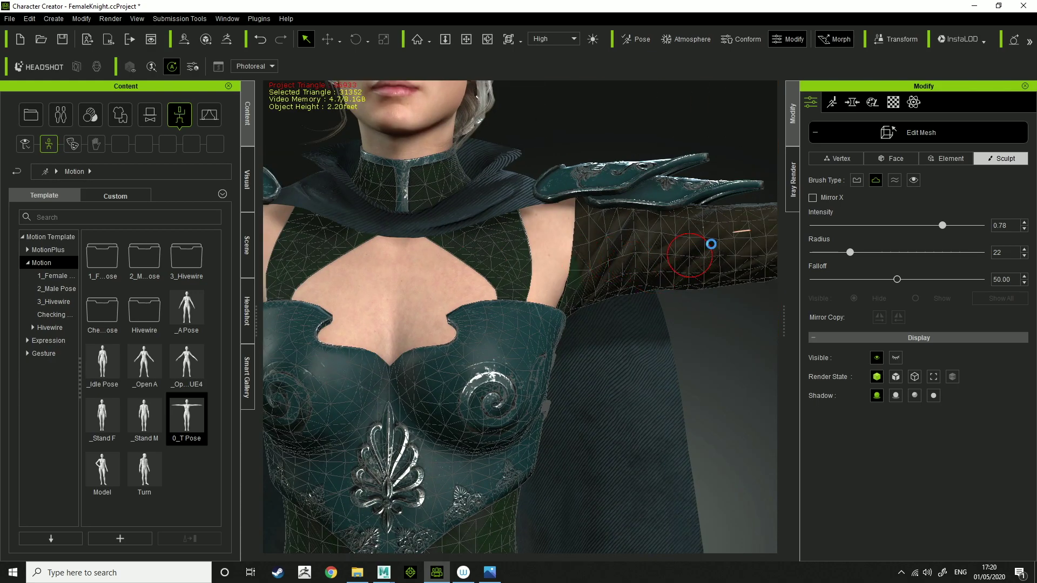
{"action": "scroll", "coordinate": [702, 281], "scroll_direction": "up", "scroll_amount": 2}
{"action": "scroll", "coordinate": [557, 271], "scroll_direction": "up", "scroll_amount": 3}
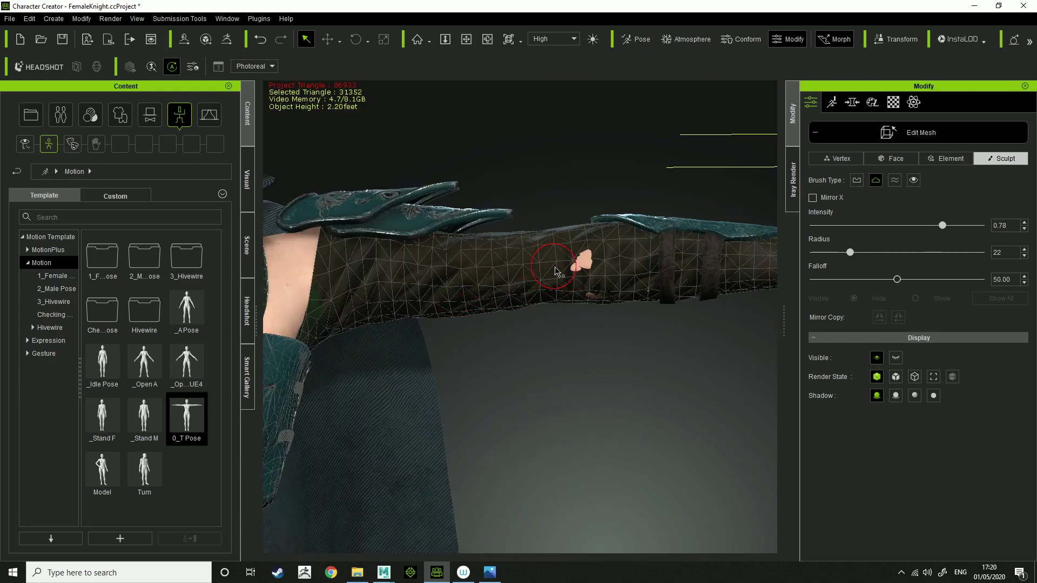
{"action": "mouse_move", "coordinate": [556, 272]}
{"action": "left_mouse_down"}
{"action": "mouse_move", "coordinate": [574, 266]}
{"action": "mouse_move", "coordinate": [565, 278]}
{"action": "left_mouse_up"}
{"action": "left_click", "coordinate": [973, 134]}
{"action": "scroll", "coordinate": [613, 347], "scroll_direction": "down", "scroll_amount": 5}
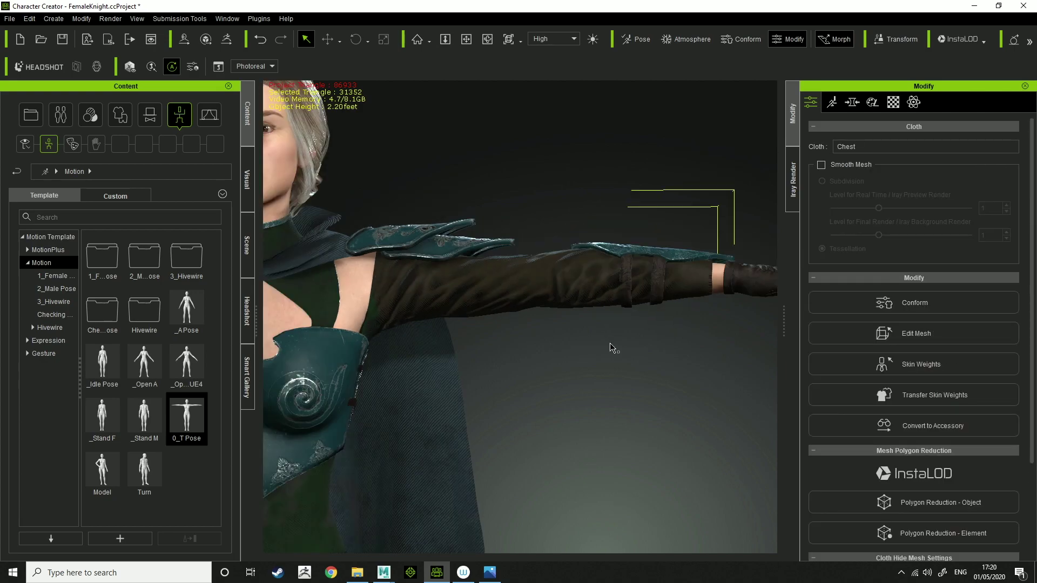
Step: Inspect the Pauldrons' skin weights on the CC_Base_L_Upperarm and CC_Base_L_UpperarmTwist01 bones
{"action": "scroll", "coordinate": [577, 327], "scroll_direction": "up", "scroll_amount": 3}
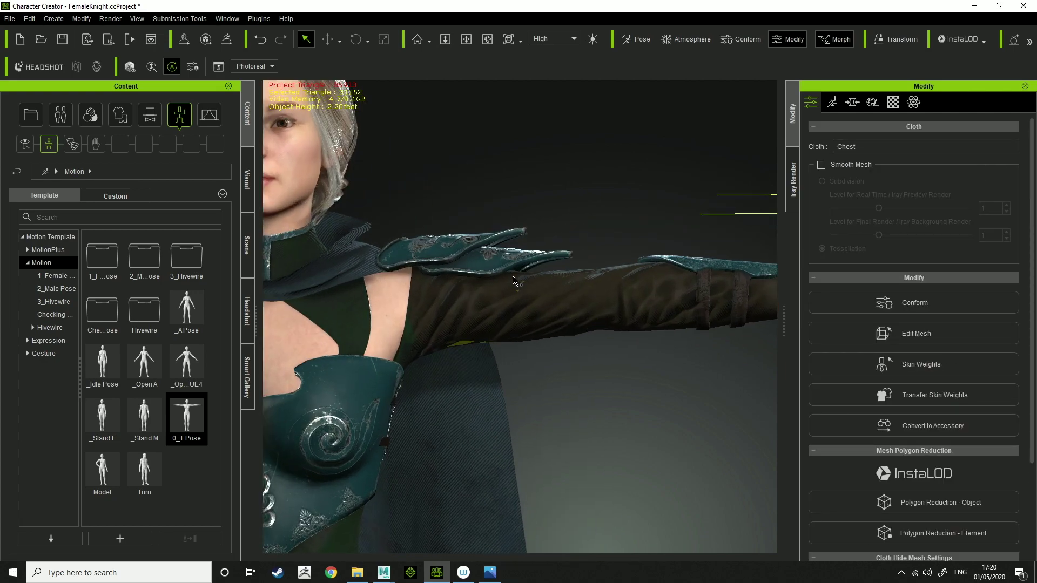
{"action": "left_click", "coordinate": [526, 266]}
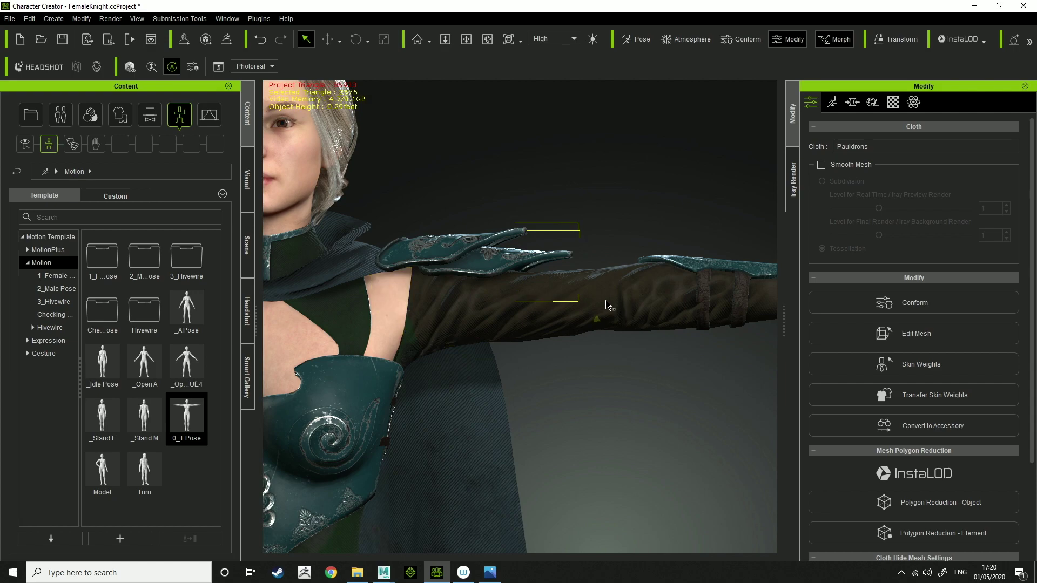
{"action": "left_click", "coordinate": [939, 361]}
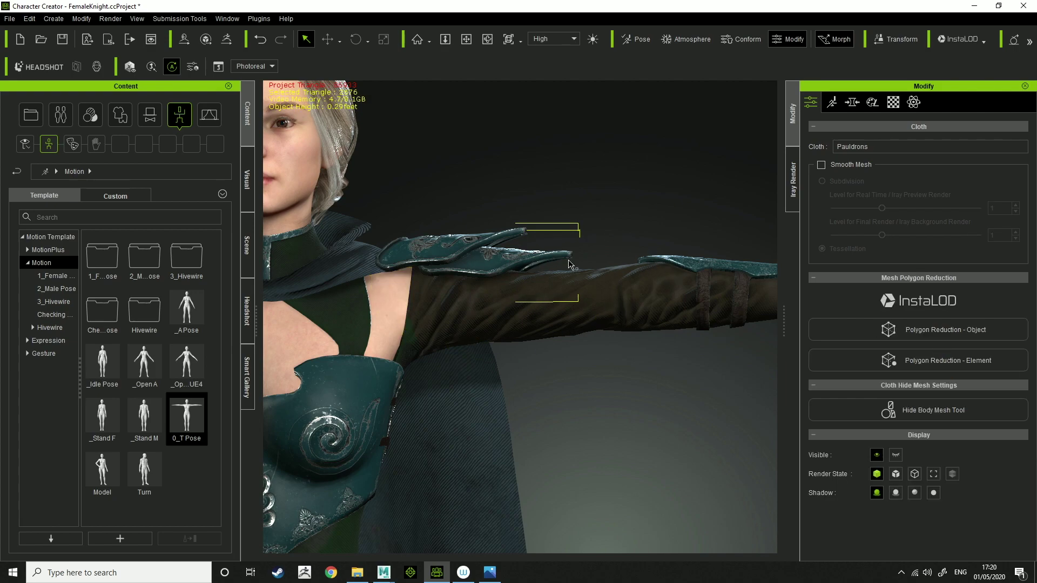
{"action": "middle_click_drag", "start_coordinate": [723, 338], "coordinate": [615, 406]}
{"action": "middle_click_drag", "start_coordinate": [594, 272], "coordinate": [595, 408]}
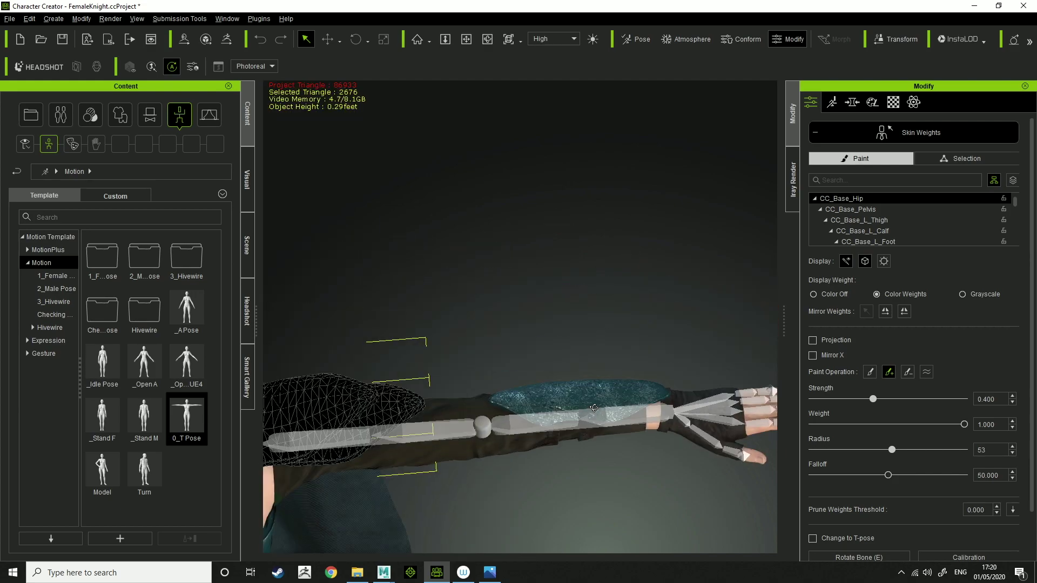
{"action": "scroll", "coordinate": [594, 408], "scroll_direction": "up", "scroll_amount": 4}
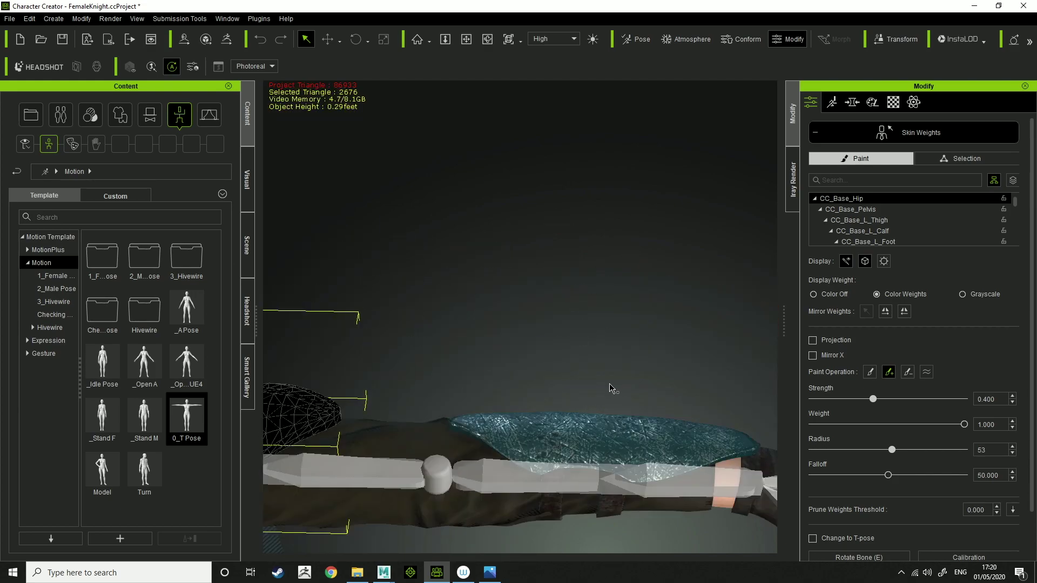
{"action": "scroll", "coordinate": [609, 389], "scroll_direction": "down", "scroll_amount": 6}
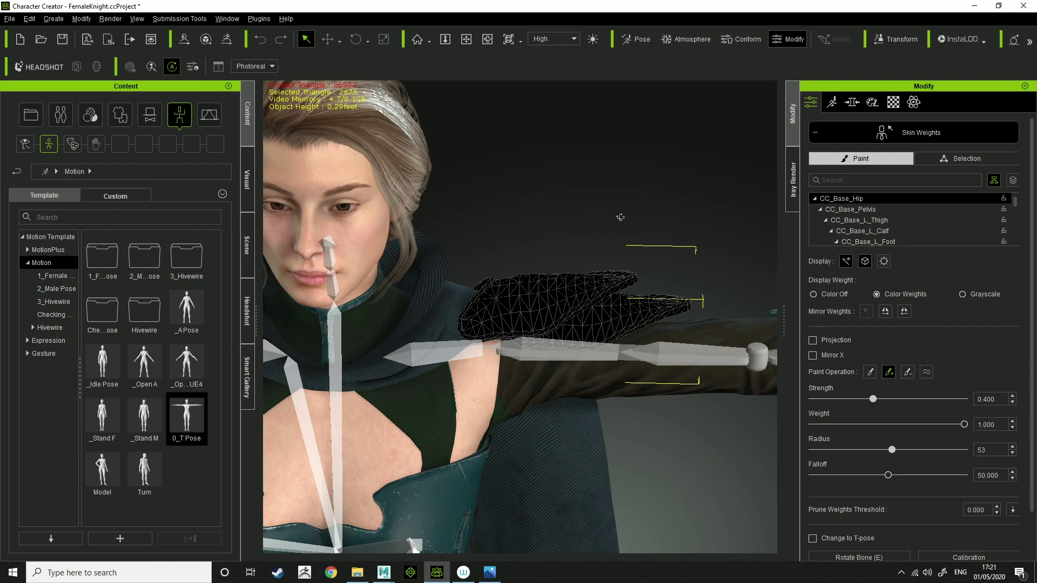
{"action": "left_click", "coordinate": [567, 343]}
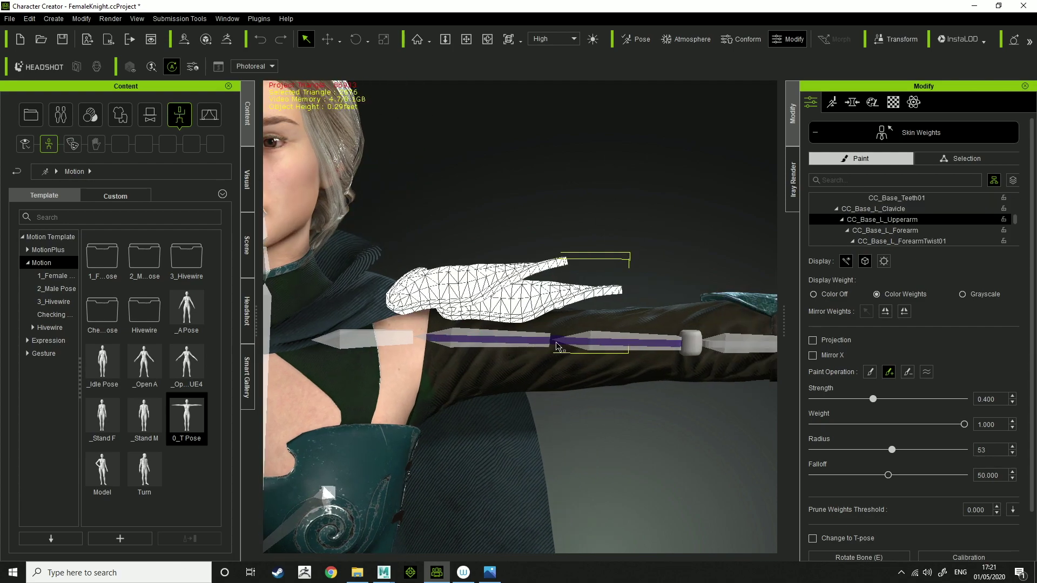
{"action": "left_click", "coordinate": [485, 341]}
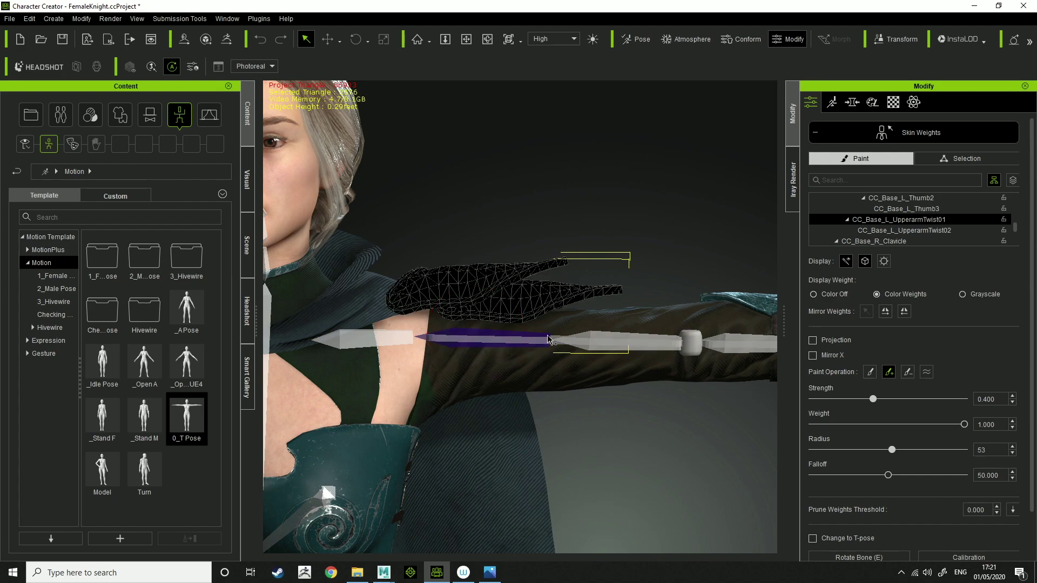
{"action": "left_click", "coordinate": [547, 340]}
{"action": "left_click", "coordinate": [484, 345]}
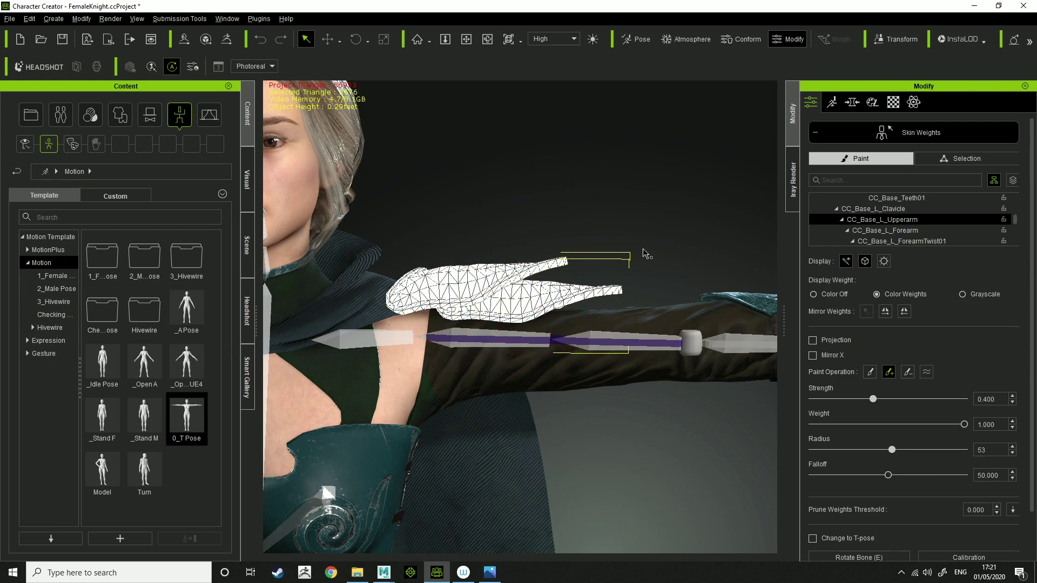
{"action": "right_click_drag", "start_coordinate": [644, 252], "coordinate": [772, 286]}
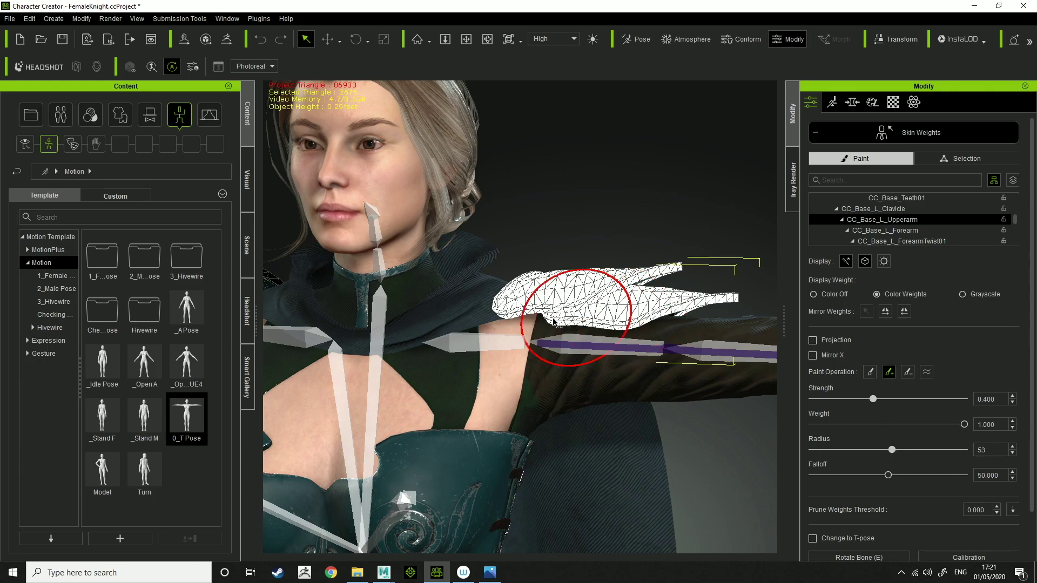
Step: Check the Pauldrons' skin weights on the CC_Base_R_Upperarm bone and leave skin weight editing
{"action": "right_click_drag", "start_coordinate": [561, 316], "coordinate": [693, 211]}
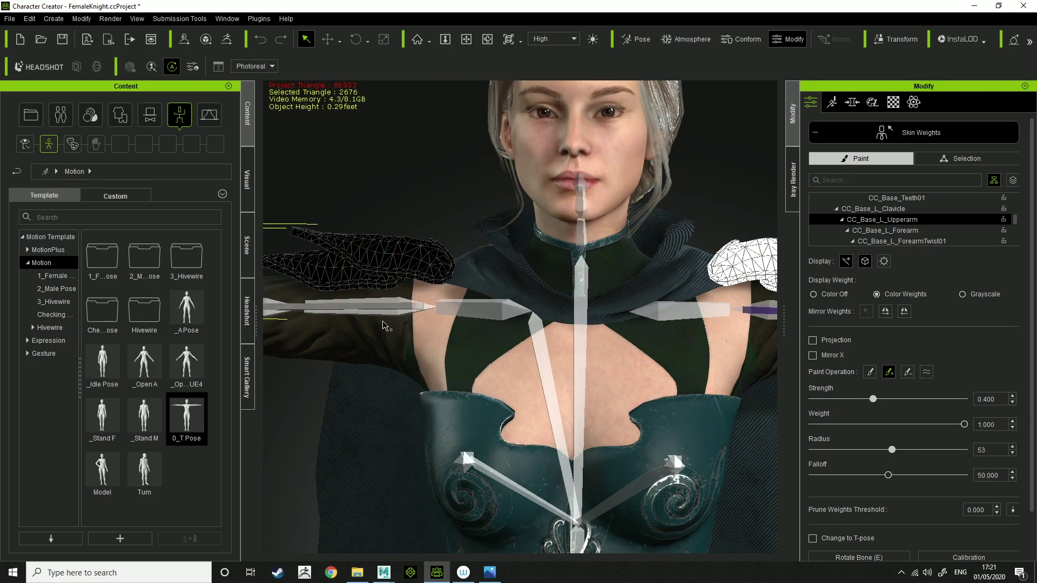
{"action": "left_click", "coordinate": [378, 308]}
{"action": "middle_click_drag", "start_coordinate": [377, 308], "coordinate": [555, 323]}
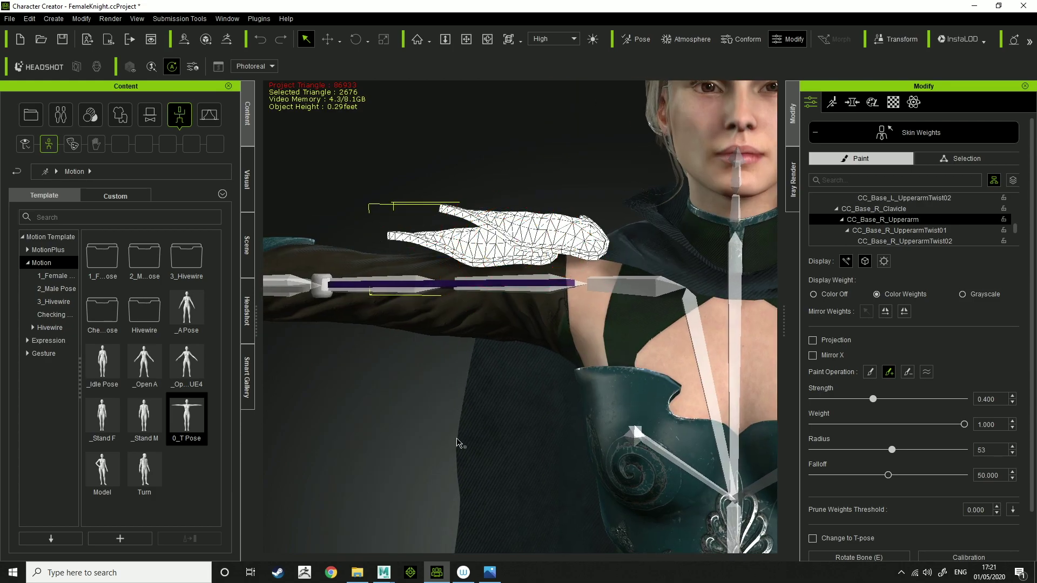
{"action": "right_click_drag", "start_coordinate": [457, 443], "coordinate": [454, 272]}
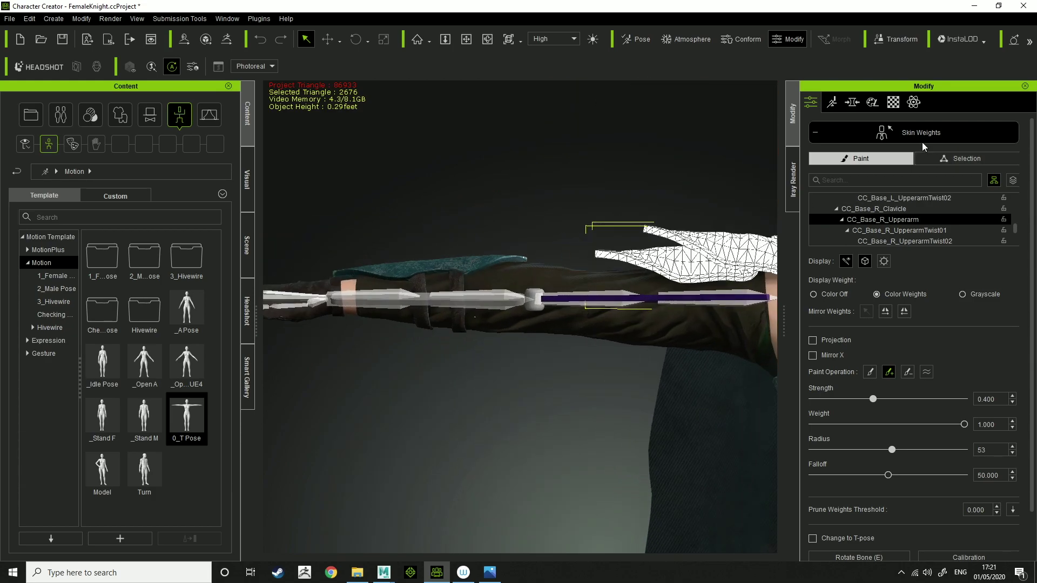
{"action": "left_click", "coordinate": [922, 142]}
Step: Inspect the Armbands' skin weights on the right and left forearm bones, closing skin weight editing when done
{"action": "left_click", "coordinate": [427, 270]}
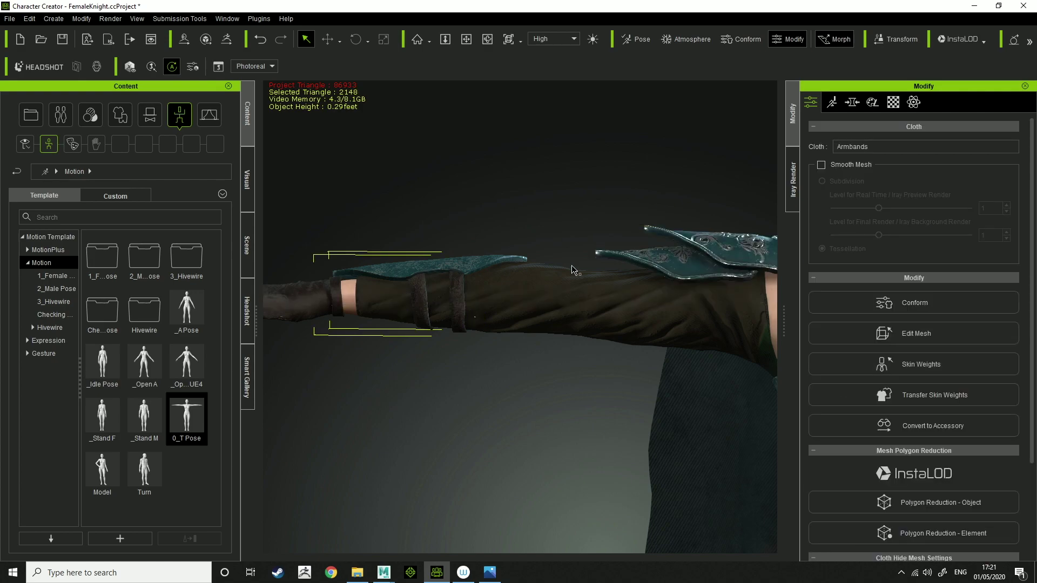
{"action": "left_click", "coordinate": [939, 364]}
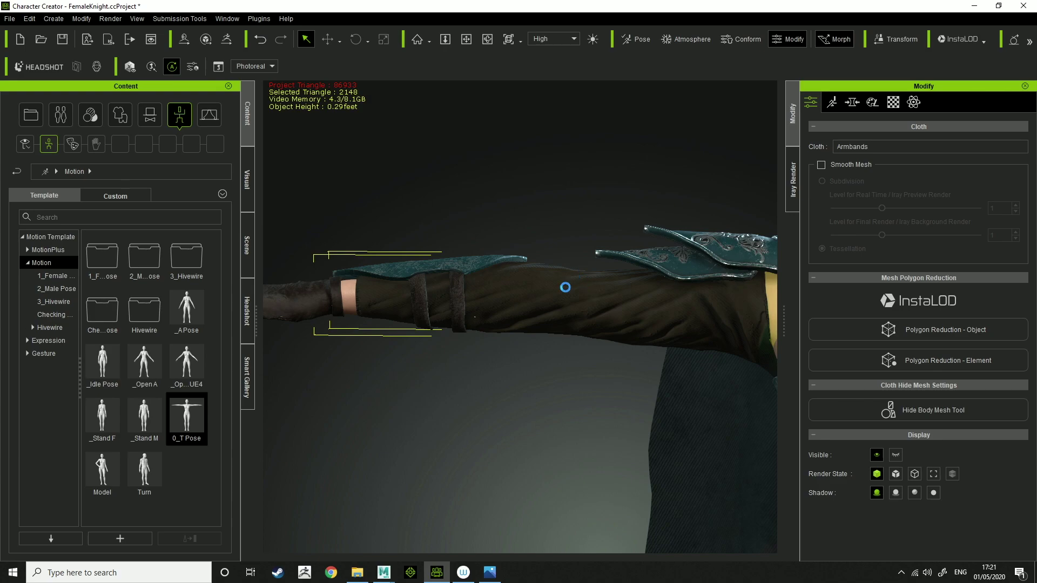
{"action": "left_click", "coordinate": [444, 306]}
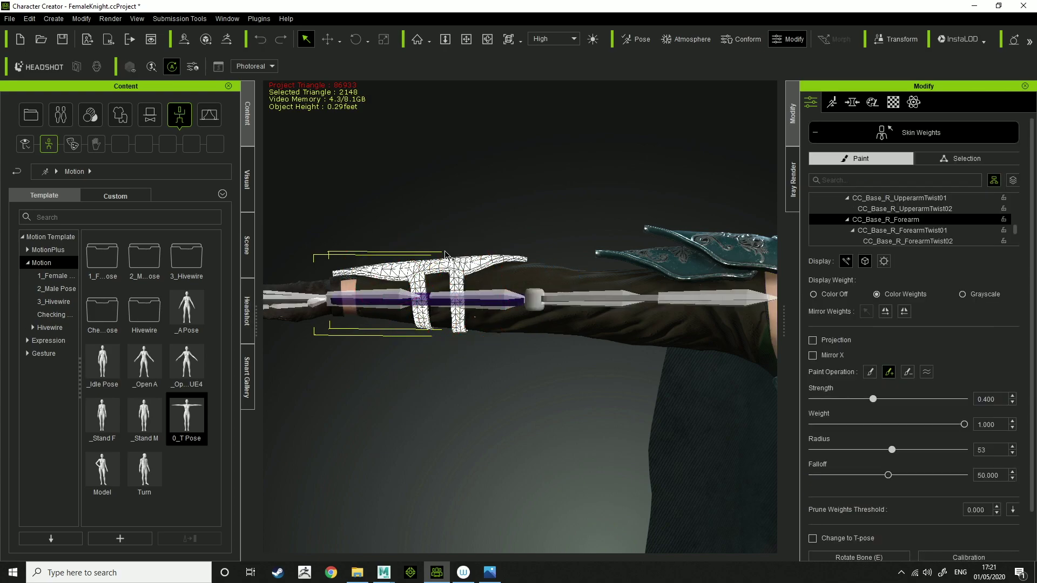
{"action": "middle_click_drag", "start_coordinate": [756, 406], "coordinate": [294, 365]}
{"action": "middle_click_drag", "start_coordinate": [730, 392], "coordinate": [316, 422]}
{"action": "left_click", "coordinate": [538, 300]}
{"action": "left_click", "coordinate": [855, 142]}
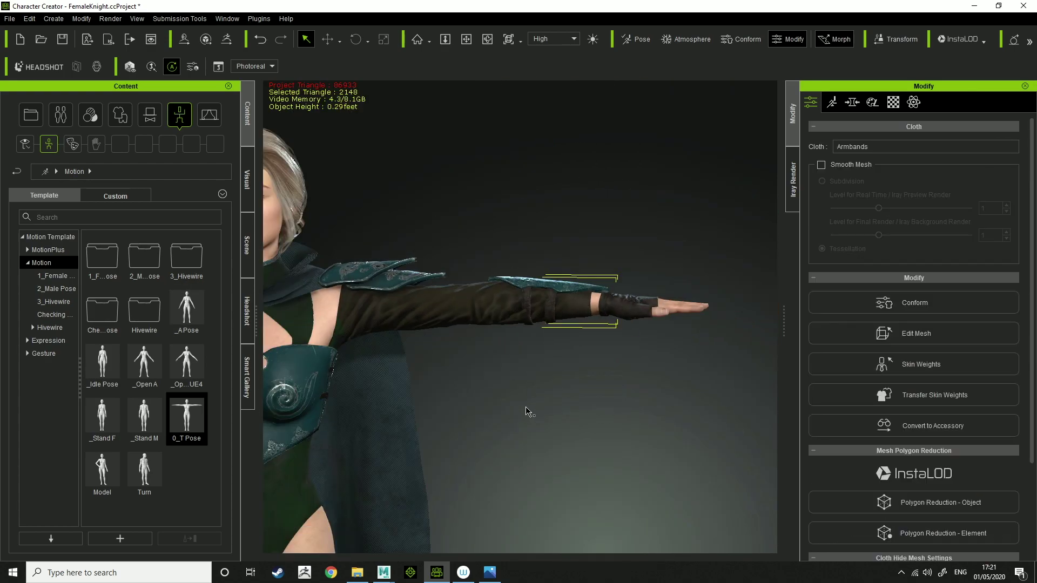
Step: Smooth the Cloak's CC_Base_Hip skin weights across the transition band at hip height and close skin weight editing
{"action": "right_click_drag", "start_coordinate": [669, 204], "coordinate": [483, 447]}
{"action": "middle_click_drag", "start_coordinate": [716, 227], "coordinate": [686, 551]}
{"action": "right_click_drag", "start_coordinate": [480, 310], "coordinate": [593, 327]}
{"action": "middle_click_drag", "start_coordinate": [594, 329], "coordinate": [573, 422]}
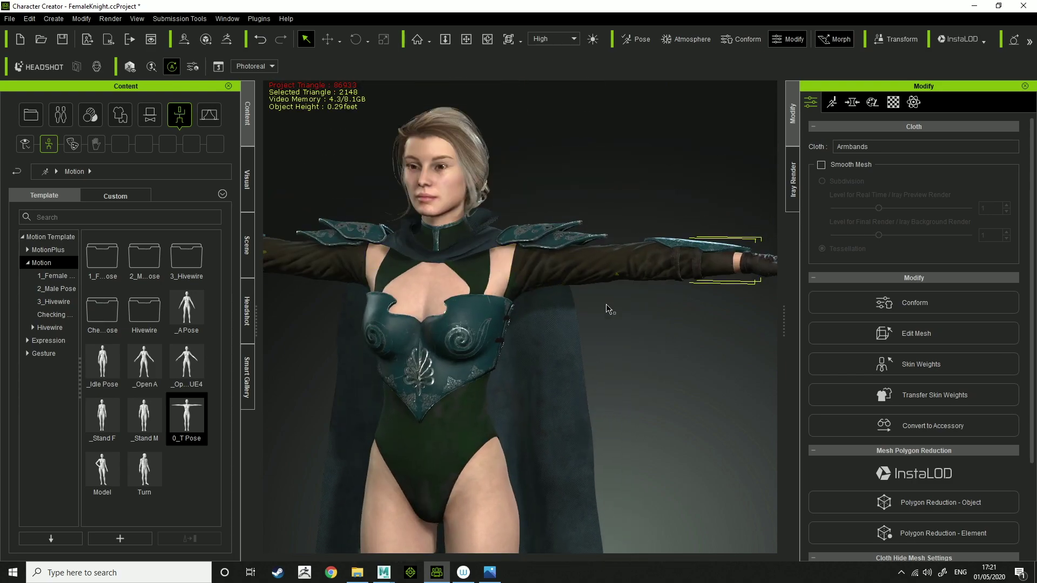
{"action": "right_click_drag", "start_coordinate": [594, 325], "coordinate": [487, 373]}
{"action": "middle_click_drag", "start_coordinate": [486, 373], "coordinate": [484, 331]}
{"action": "left_click", "coordinate": [526, 333]}
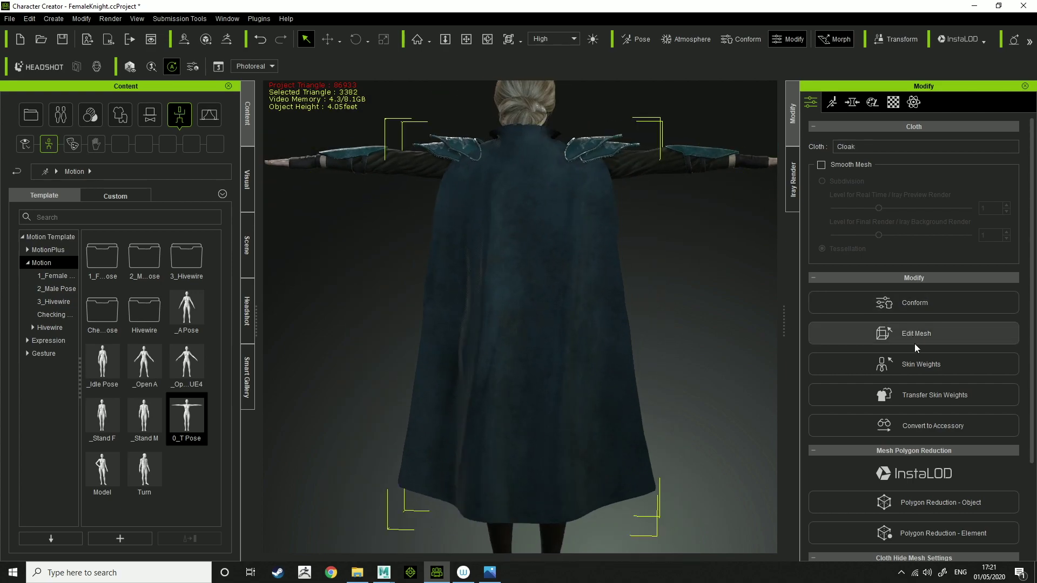
{"action": "left_click", "coordinate": [913, 364]}
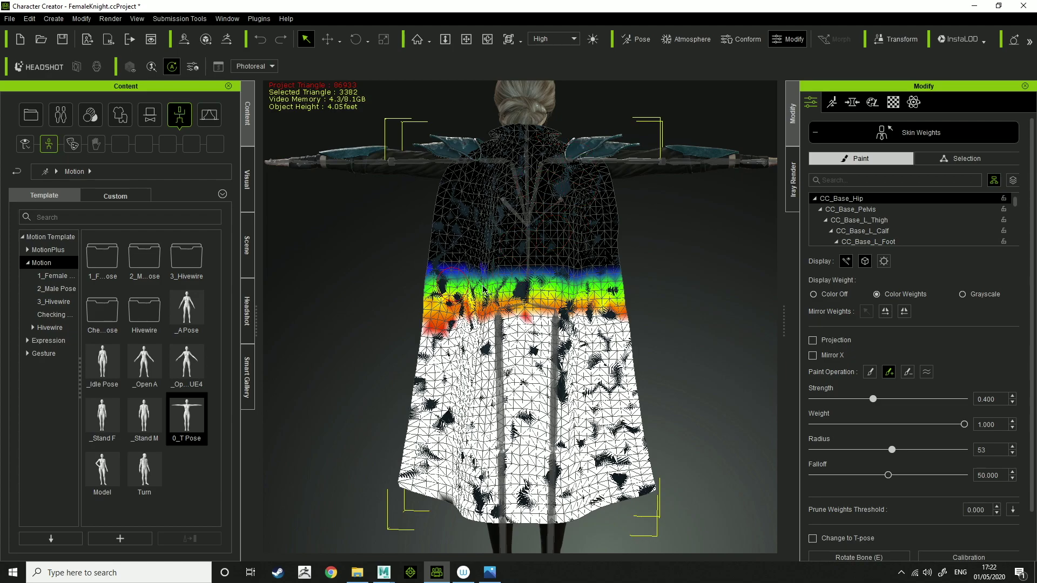
{"action": "scroll", "coordinate": [533, 281], "scroll_direction": "up", "scroll_amount": 4}
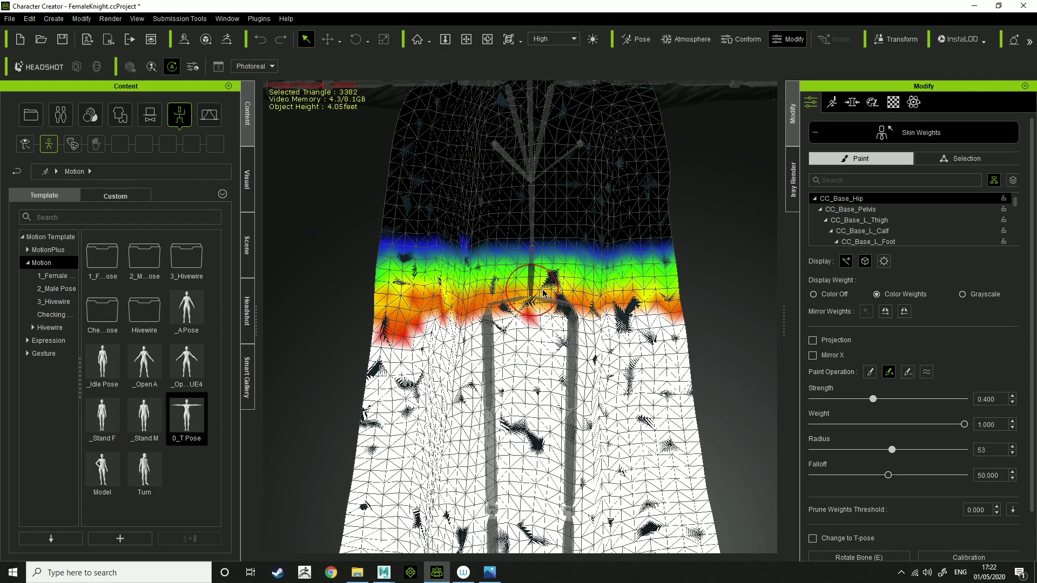
{"action": "middle_click_drag", "start_coordinate": [675, 406], "coordinate": [663, 469]}
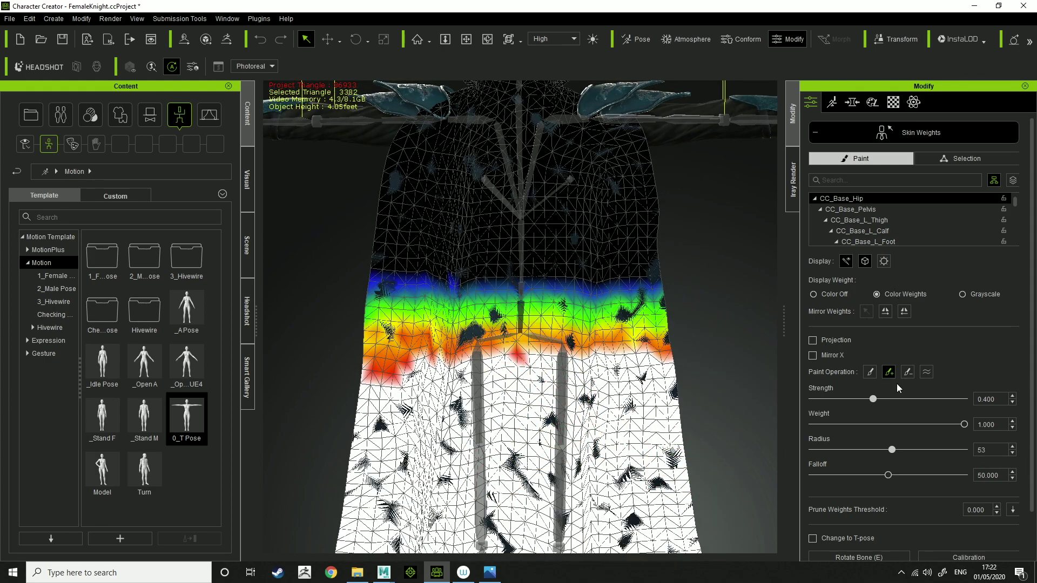
{"action": "left_click", "coordinate": [924, 374]}
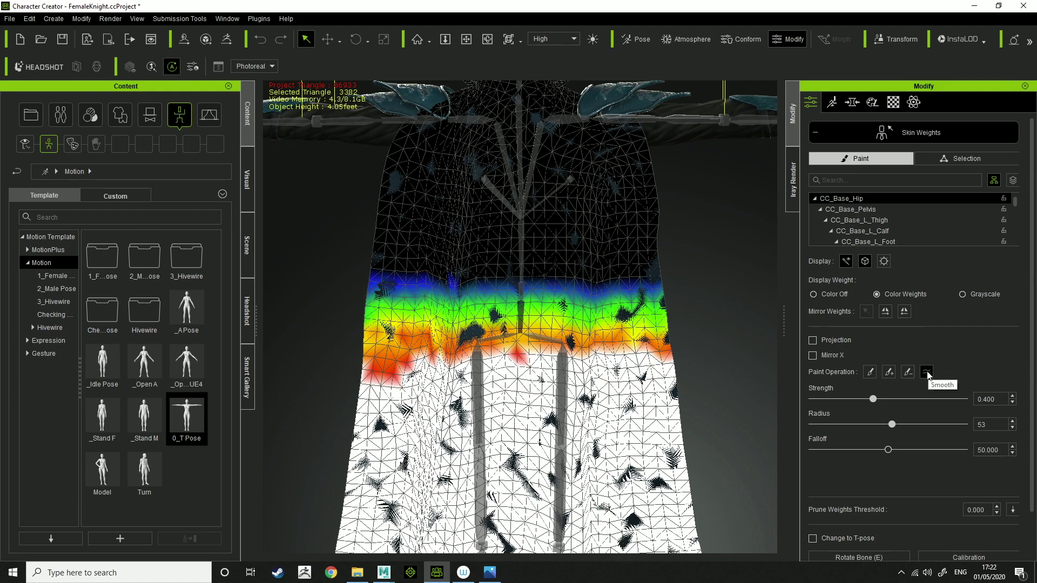
{"action": "mouse_move", "coordinate": [406, 335]}
{"action": "left_mouse_down"}
{"action": "mouse_move", "coordinate": [556, 296]}
{"action": "mouse_move", "coordinate": [643, 335]}
{"action": "mouse_move", "coordinate": [378, 356]}
{"action": "mouse_move", "coordinate": [692, 357]}
{"action": "left_mouse_up"}
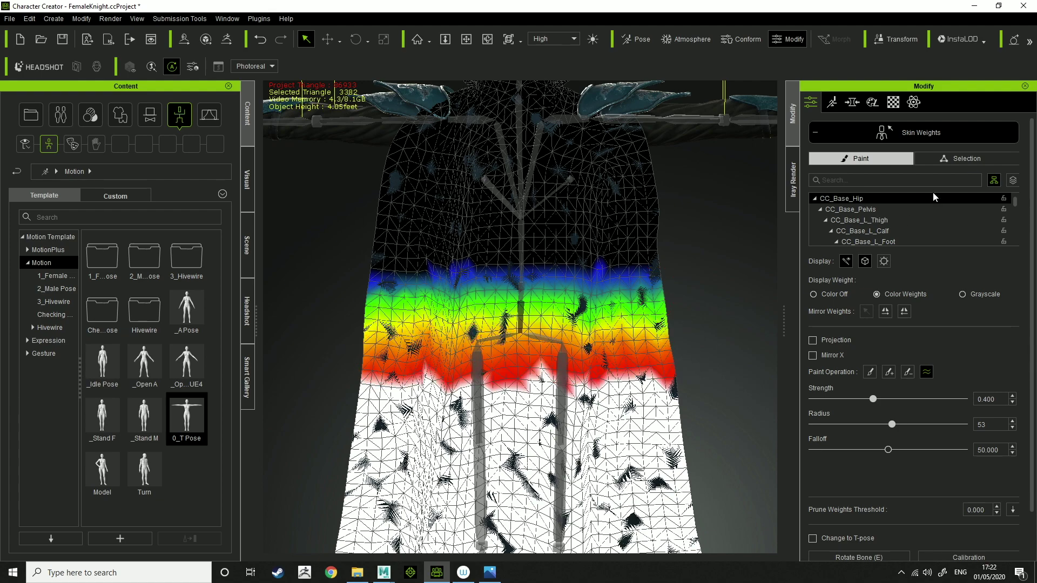
{"action": "left_click", "coordinate": [923, 137]}
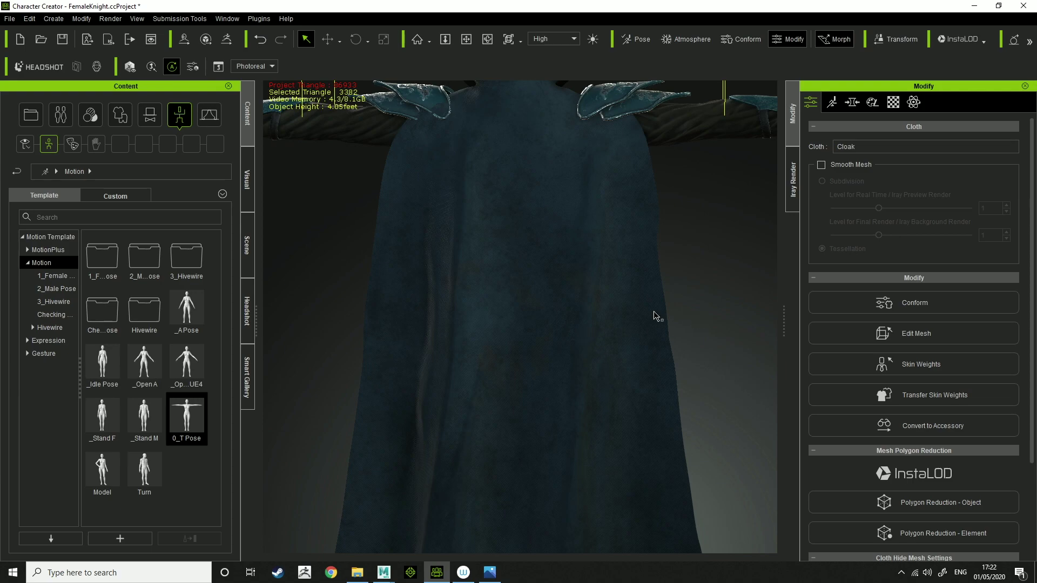
Step: Subtract the Cloak's CC_Base_Waist weights from the band below the hips and the stray patch near the character's left shoulder
{"action": "scroll", "coordinate": [681, 302], "scroll_direction": "down", "scroll_amount": 3}
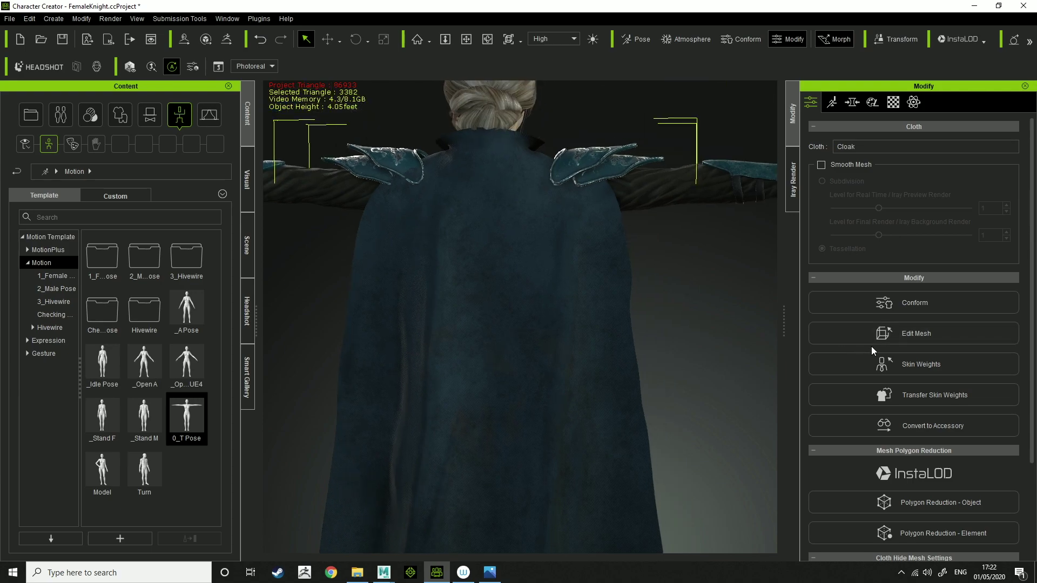
{"action": "left_click", "coordinate": [892, 359]}
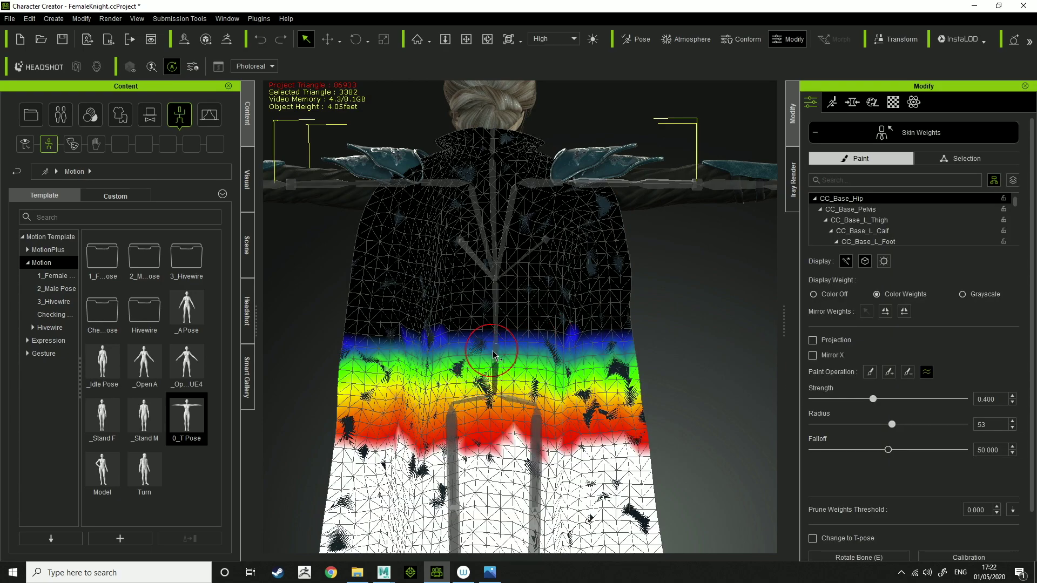
{"action": "left_click", "coordinate": [493, 356]}
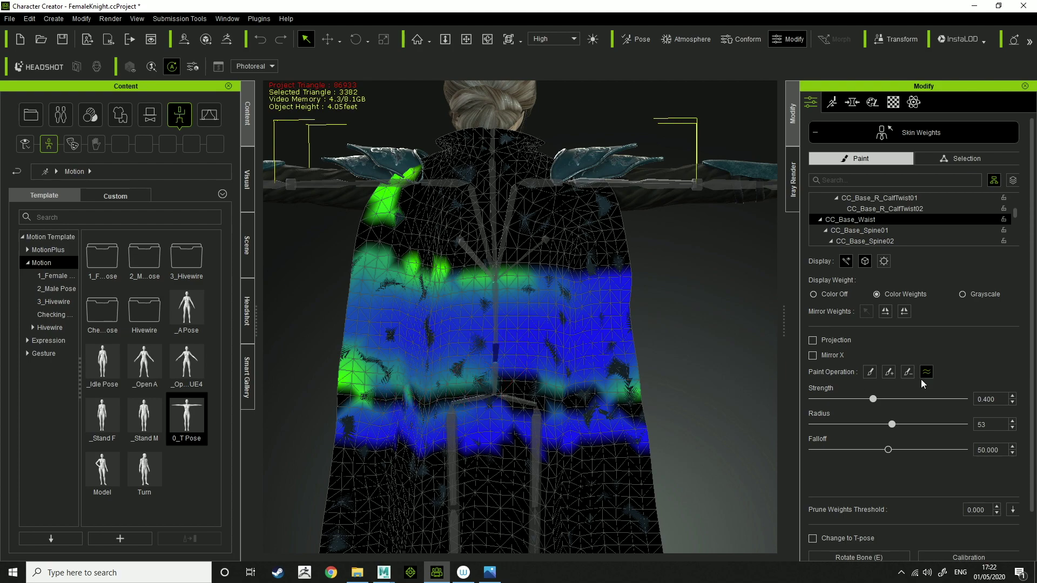
{"action": "left_click", "coordinate": [908, 372]}
{"action": "mouse_move", "coordinate": [370, 438]}
{"action": "left_mouse_down"}
{"action": "mouse_move", "coordinate": [590, 423]}
{"action": "mouse_move", "coordinate": [523, 422]}
{"action": "mouse_move", "coordinate": [716, 449]}
{"action": "mouse_move", "coordinate": [671, 449]}
{"action": "left_mouse_up"}
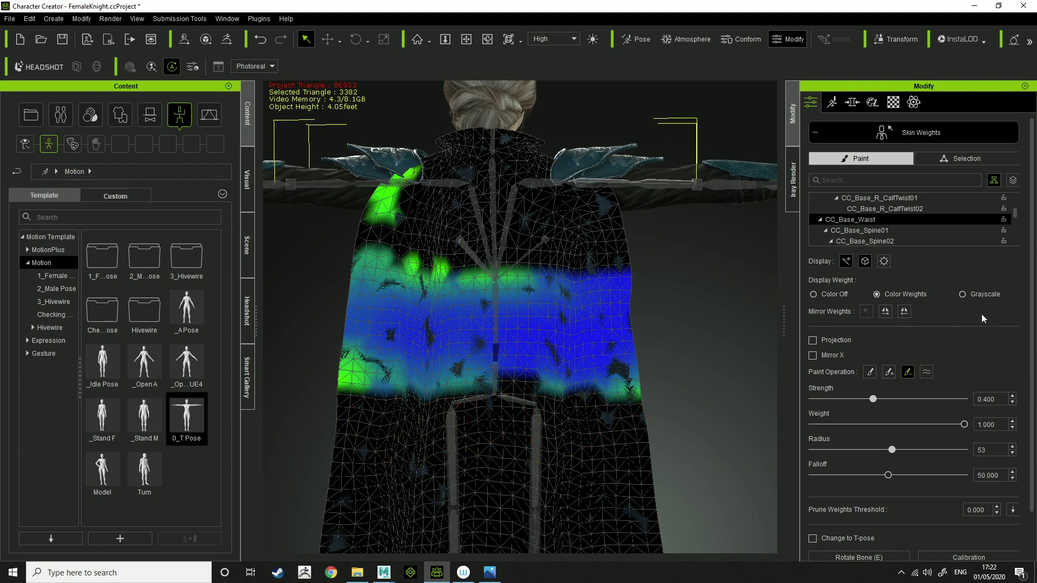
{"action": "left_click", "coordinate": [497, 382]}
{"action": "left_click", "coordinate": [500, 351]}
{"action": "mouse_move", "coordinate": [398, 215]}
{"action": "left_mouse_down"}
{"action": "mouse_move", "coordinate": [413, 199]}
{"action": "mouse_move", "coordinate": [416, 210]}
{"action": "left_mouse_up"}
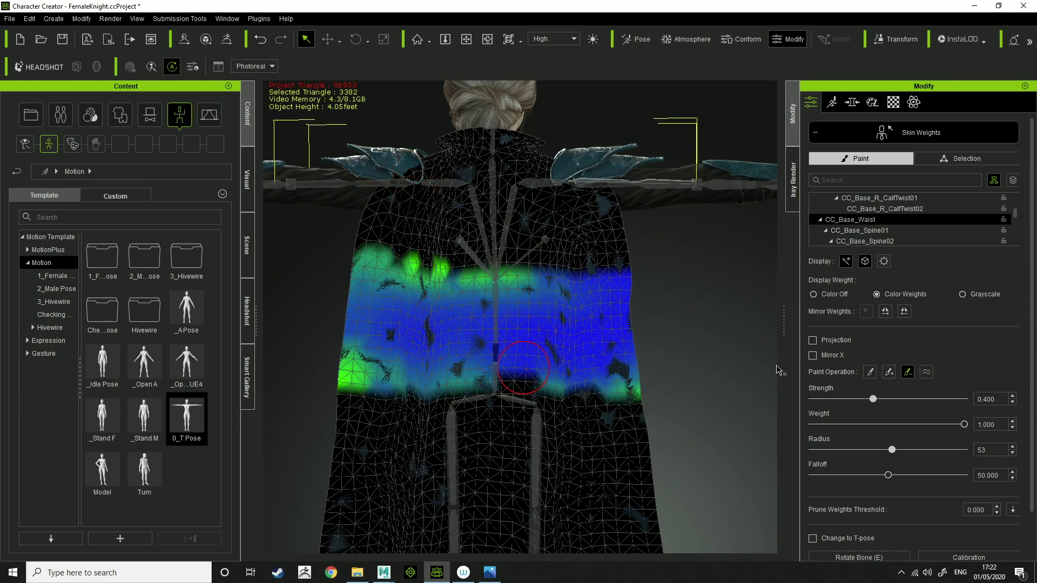
Step: Add CC_Base_Waist weight across the Cloak's lower back band and smooth the painted area
{"action": "left_click", "coordinate": [926, 373]}
{"action": "mouse_move", "coordinate": [360, 363]}
{"action": "left_mouse_down"}
{"action": "mouse_move", "coordinate": [616, 377]}
{"action": "mouse_move", "coordinate": [453, 319]}
{"action": "mouse_move", "coordinate": [617, 318]}
{"action": "left_mouse_up"}
{"action": "left_click", "coordinate": [889, 372]}
{"action": "mouse_move", "coordinate": [383, 379]}
{"action": "left_mouse_down"}
{"action": "mouse_move", "coordinate": [637, 378]}
{"action": "mouse_move", "coordinate": [356, 346]}
{"action": "left_mouse_up"}
{"action": "left_click_drag", "start_coordinate": [454, 343], "coordinate": [678, 351]}
{"action": "mouse_move", "coordinate": [363, 324]}
{"action": "left_mouse_down"}
{"action": "mouse_move", "coordinate": [683, 331]}
{"action": "mouse_move", "coordinate": [723, 315]}
{"action": "left_mouse_up"}
{"action": "left_click", "coordinate": [927, 372]}
{"action": "mouse_move", "coordinate": [378, 324]}
{"action": "left_mouse_down"}
{"action": "mouse_move", "coordinate": [545, 313]}
{"action": "mouse_move", "coordinate": [578, 324]}
{"action": "mouse_move", "coordinate": [506, 301]}
{"action": "left_mouse_up"}
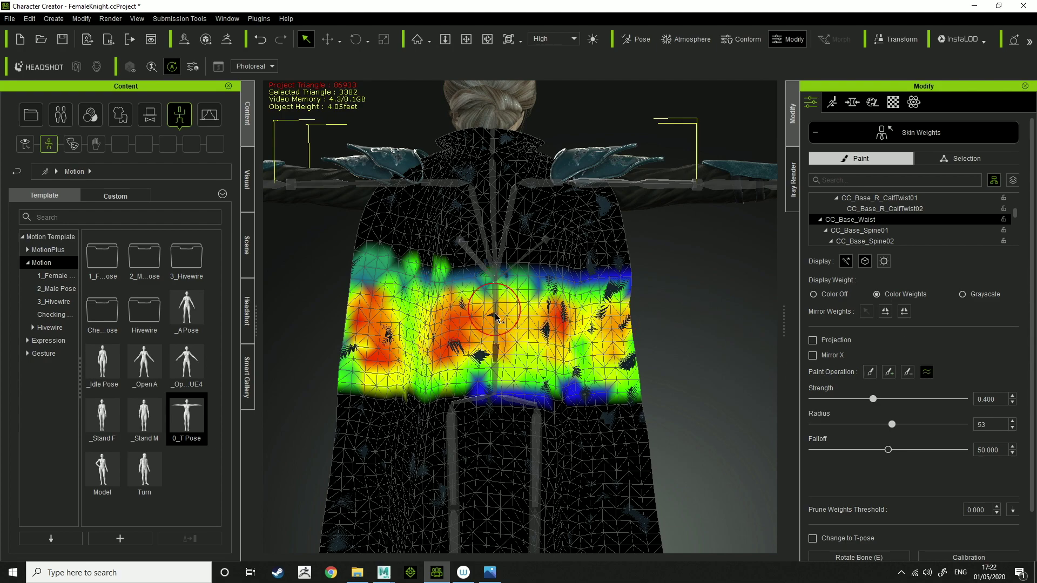
Step: Examine the Cloak's skin weights on the CC_Base_Spine01 and CC_Base_Spine02 bones from the back
{"action": "left_click", "coordinate": [496, 303]}
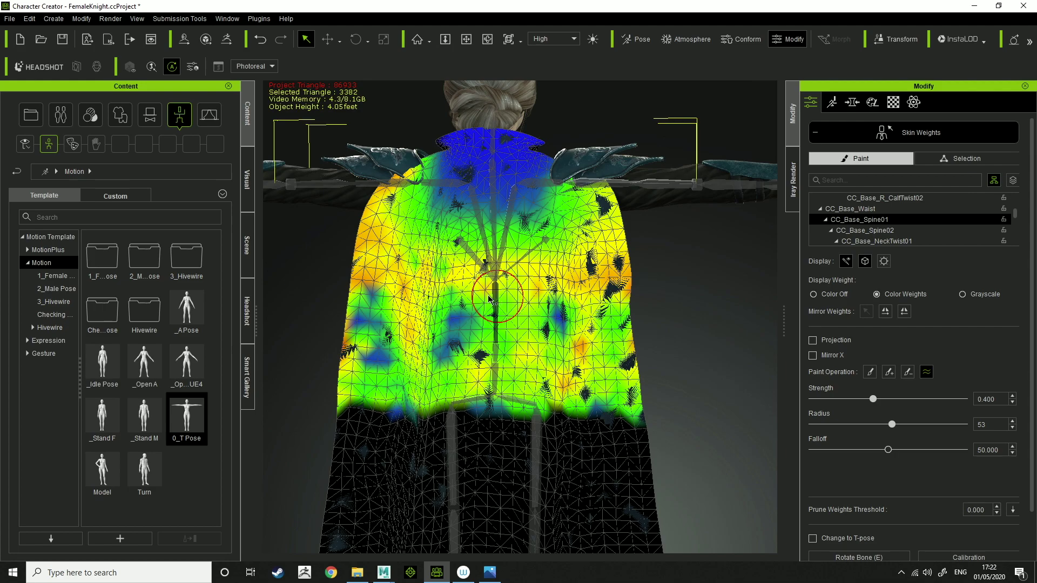
{"action": "key", "text": "f"}
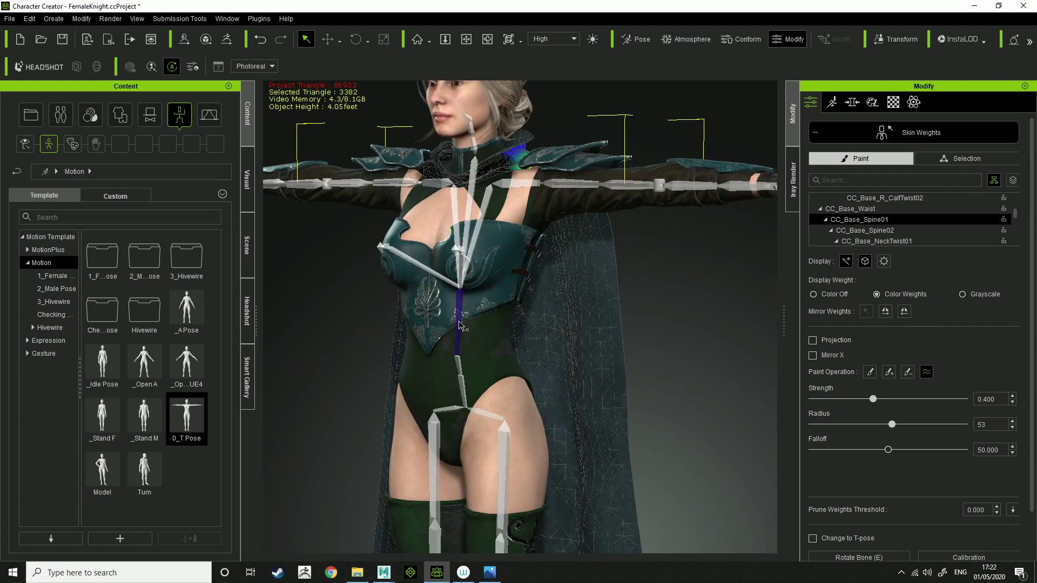
{"action": "left_click", "coordinate": [463, 270]}
{"action": "right_click_drag", "start_coordinate": [631, 308], "coordinate": [476, 311]}
{"action": "left_click", "coordinate": [474, 303]}
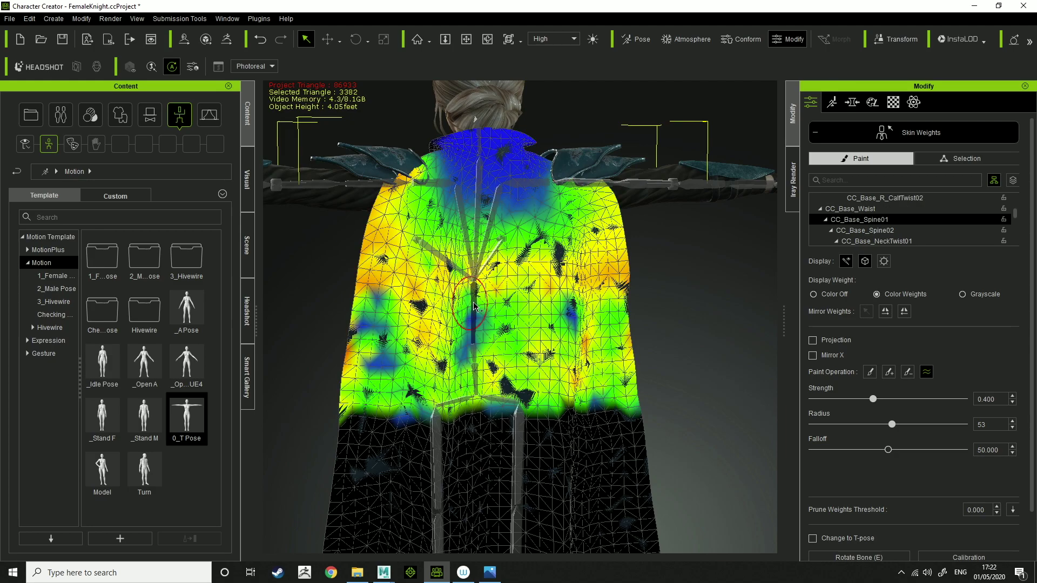
{"action": "left_click", "coordinate": [476, 259]}
{"action": "middle_click_drag", "start_coordinate": [535, 281], "coordinate": [544, 341]}
{"action": "right_click_drag", "start_coordinate": [544, 341], "coordinate": [585, 316]}
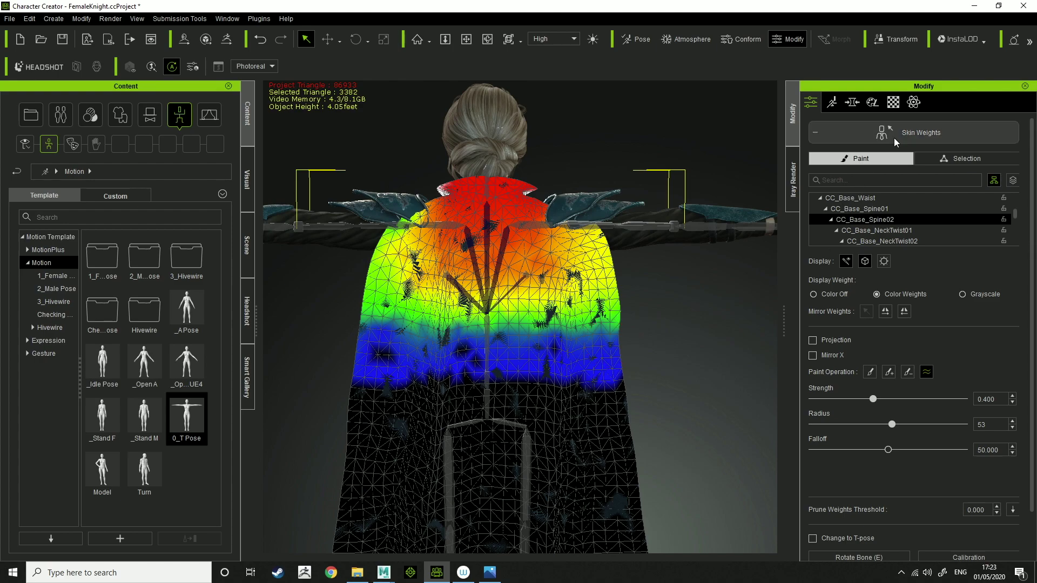
Step: Close the Cloak's skin weight editing and examine the whole outfit from the front, including the chest and shoulders
{"action": "left_click", "coordinate": [894, 138]}
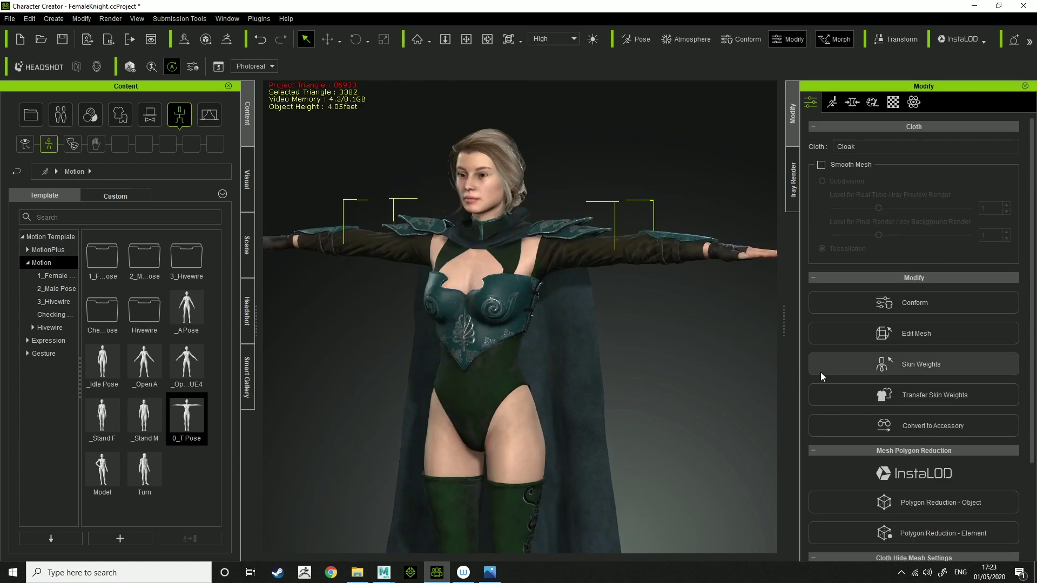
{"action": "key", "text": "alt"}
{"action": "middle_click_drag", "start_coordinate": [634, 390], "coordinate": [628, 282]}
{"action": "right_click_drag", "start_coordinate": [628, 282], "coordinate": [671, 322]}
{"action": "scroll", "coordinate": [621, 337], "scroll_direction": "down", "scroll_amount": 3}
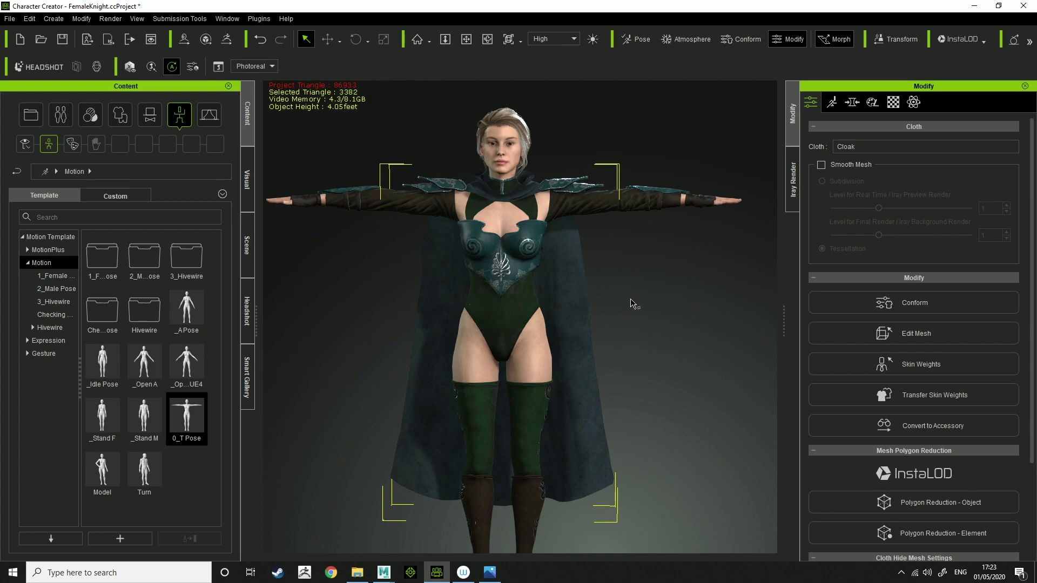
{"action": "right_click_drag", "start_coordinate": [630, 303], "coordinate": [888, 387]}
{"action": "right_click_drag", "start_coordinate": [498, 361], "coordinate": [236, 328]}
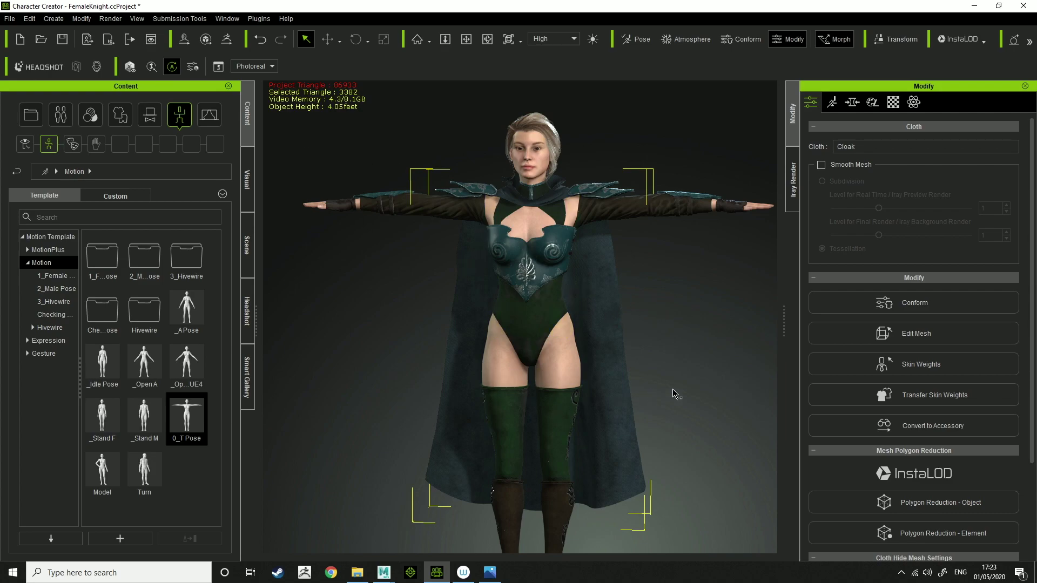
{"action": "right_click_drag", "start_coordinate": [678, 390], "coordinate": [621, 378]}
{"action": "scroll", "coordinate": [621, 378], "scroll_direction": "up", "scroll_amount": 5}
{"action": "scroll", "coordinate": [632, 389], "scroll_direction": "down", "scroll_amount": 3}
{"action": "middle_click_drag", "start_coordinate": [632, 389], "coordinate": [626, 420]}
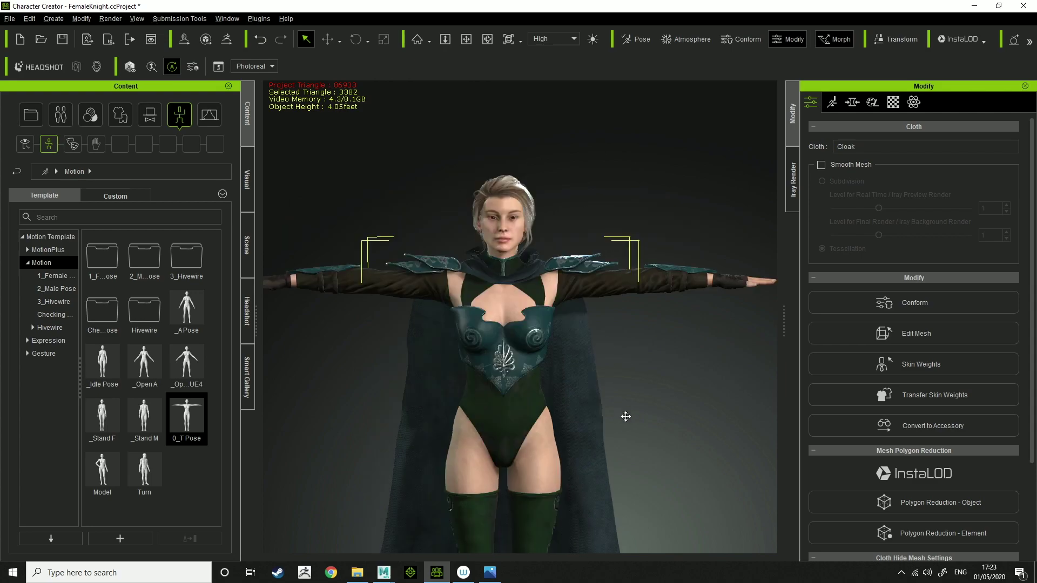
{"action": "scroll", "coordinate": [668, 343], "scroll_direction": "up", "scroll_amount": 3}
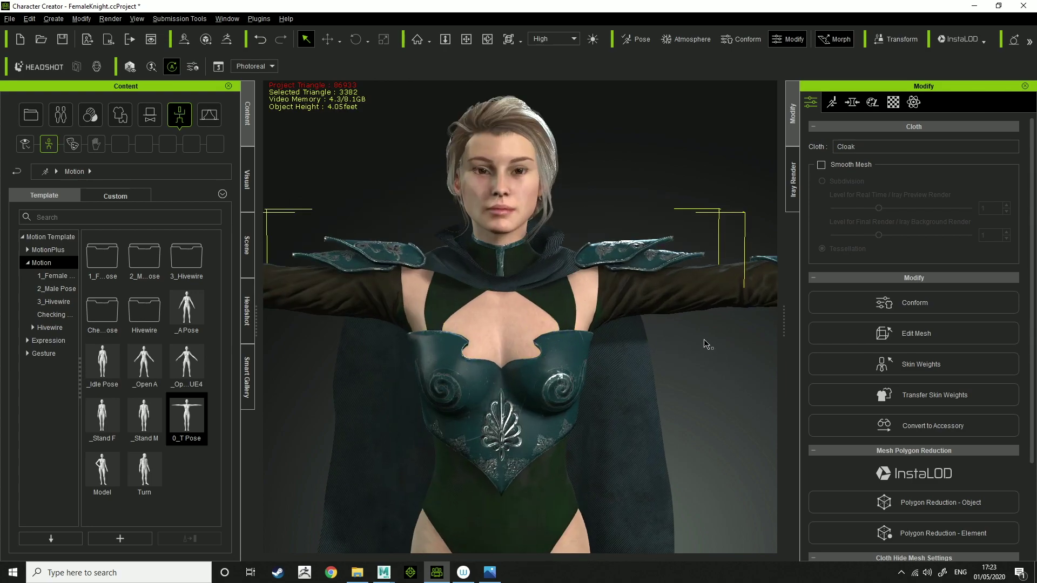
{"action": "middle_click_drag", "start_coordinate": [707, 344], "coordinate": [667, 270]}
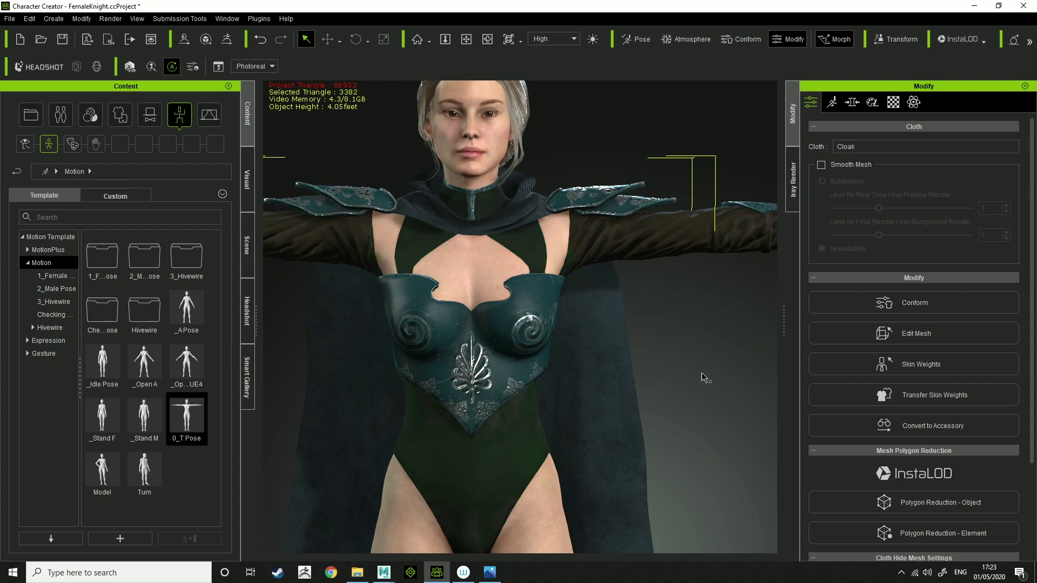
{"action": "scroll", "coordinate": [681, 339], "scroll_direction": "down", "scroll_amount": 1}
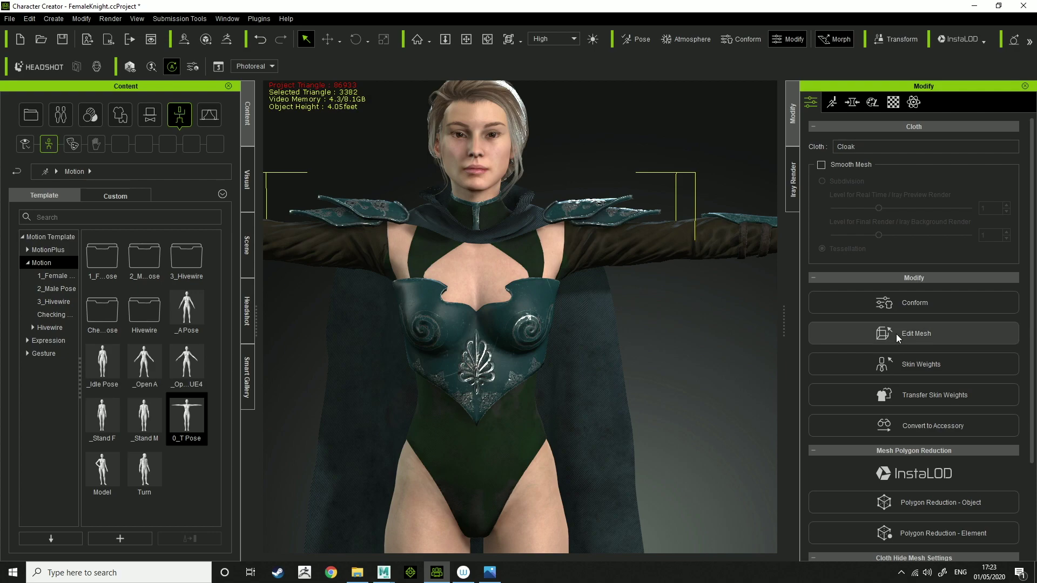
Step: Hide the body mesh sections beneath the Chest piece from the waist up to just under the bust
{"action": "left_click", "coordinate": [687, 256]}
{"action": "scroll", "coordinate": [650, 297], "scroll_direction": "down", "scroll_amount": 2}
{"action": "middle_click_drag", "start_coordinate": [708, 391], "coordinate": [680, 392]}
{"action": "right_click_drag", "start_coordinate": [683, 392], "coordinate": [585, 282]}
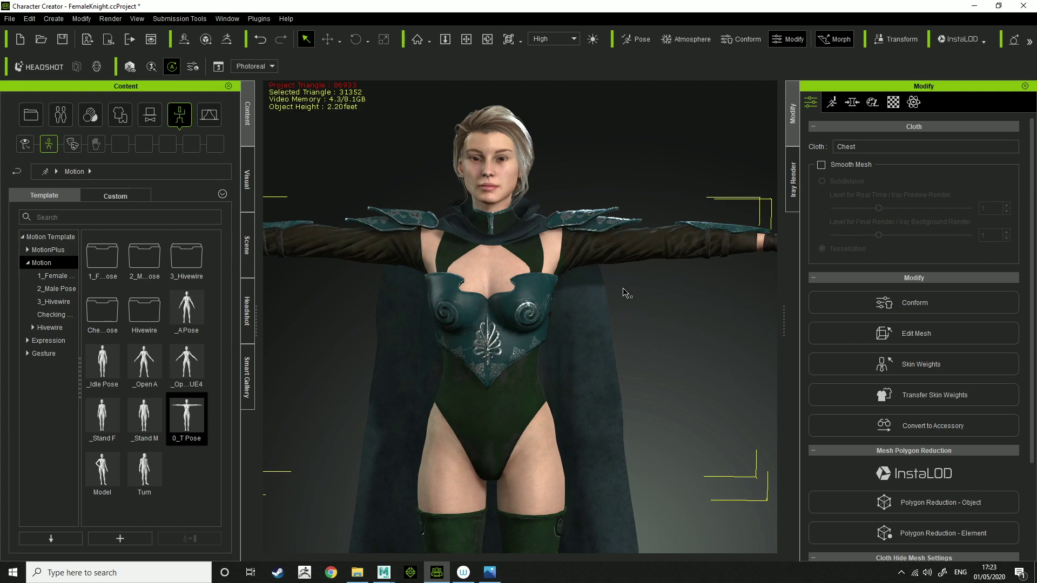
{"action": "scroll", "coordinate": [920, 454], "scroll_direction": "down", "scroll_amount": 3}
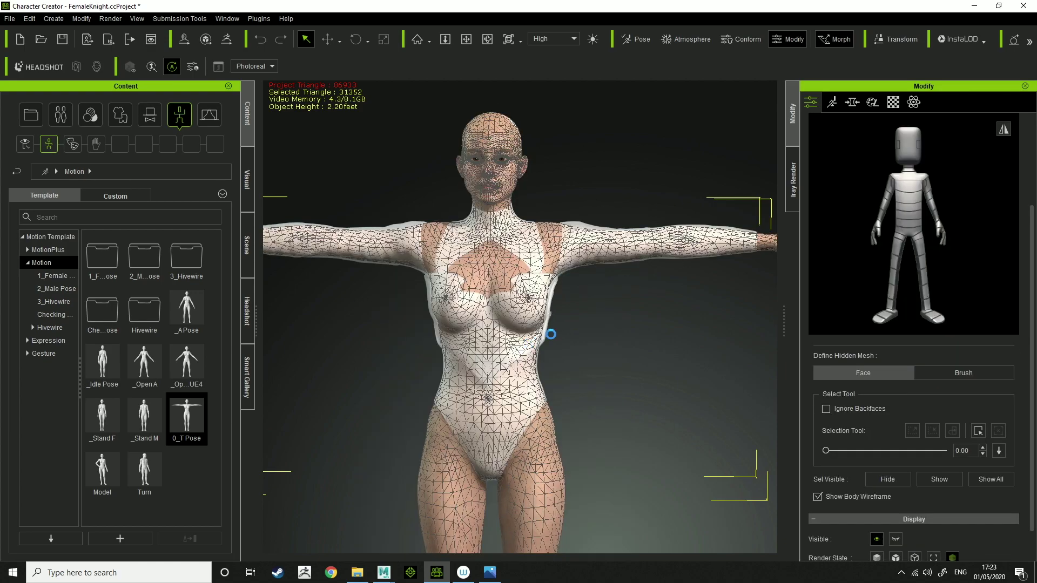
{"action": "scroll", "coordinate": [535, 351], "scroll_direction": "up", "scroll_amount": 4}
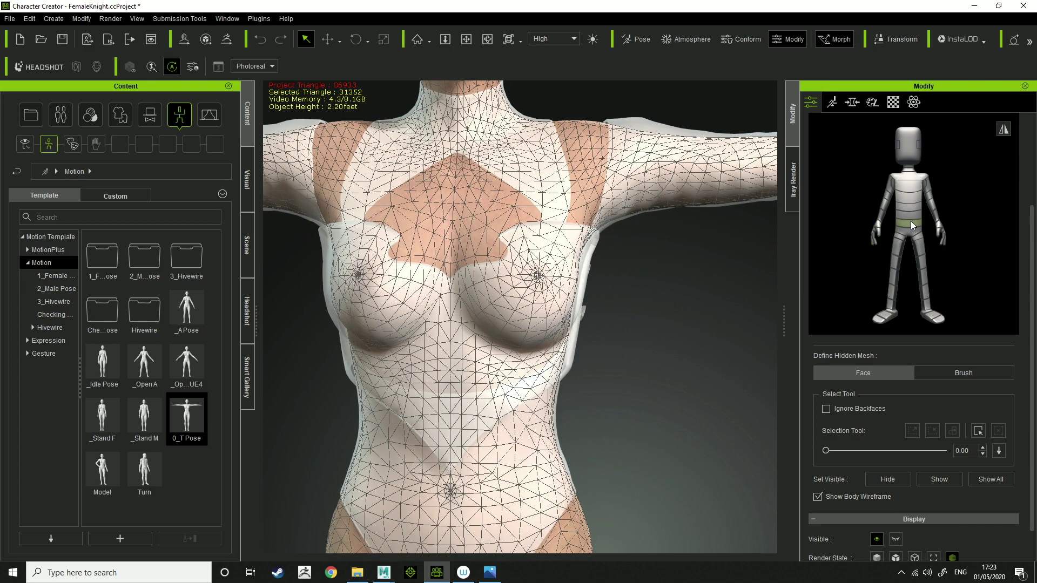
{"action": "left_click", "coordinate": [911, 222]}
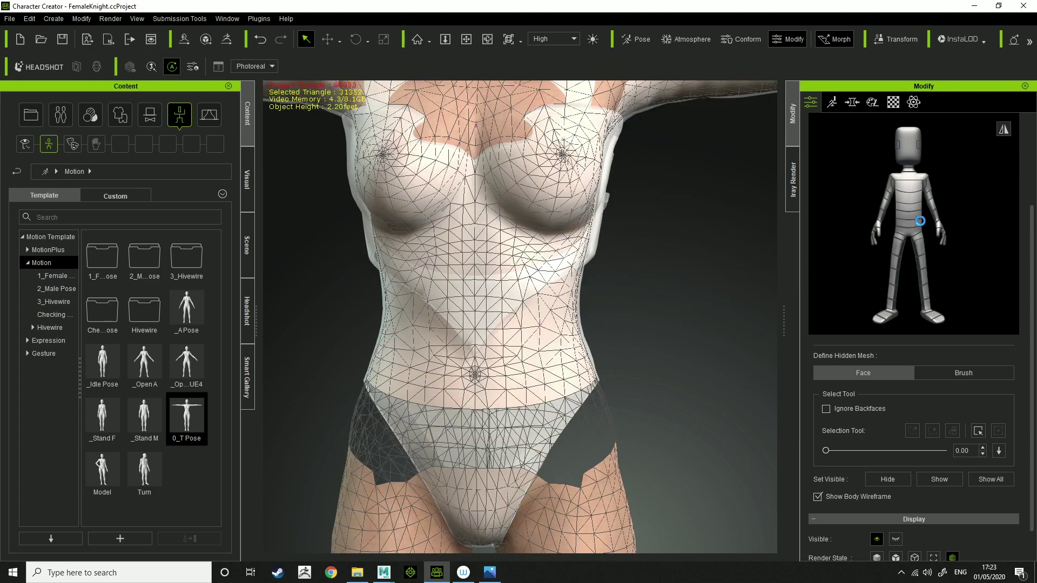
{"action": "left_click", "coordinate": [908, 215]}
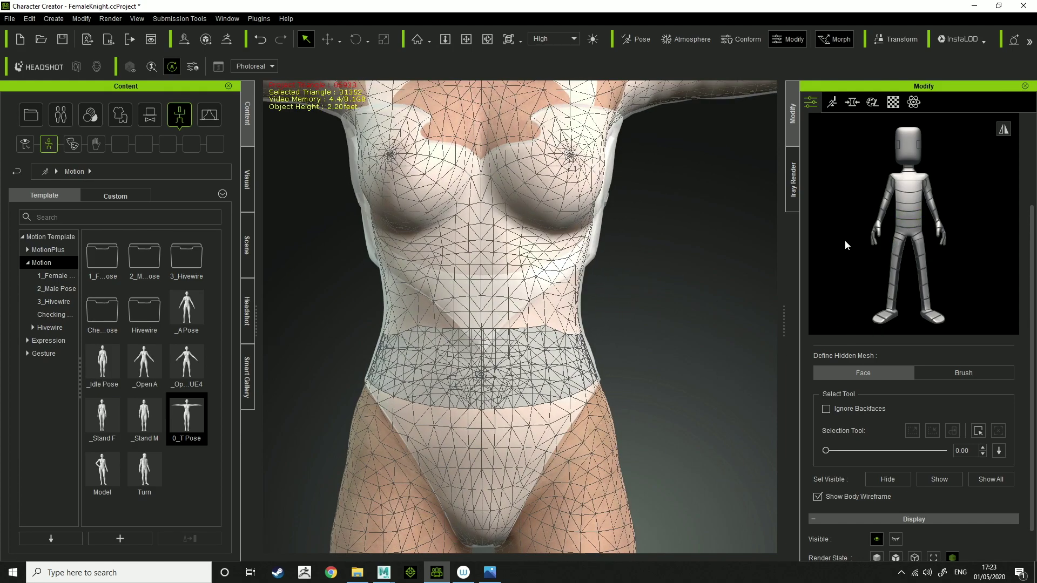
{"action": "left_click", "coordinate": [912, 208]}
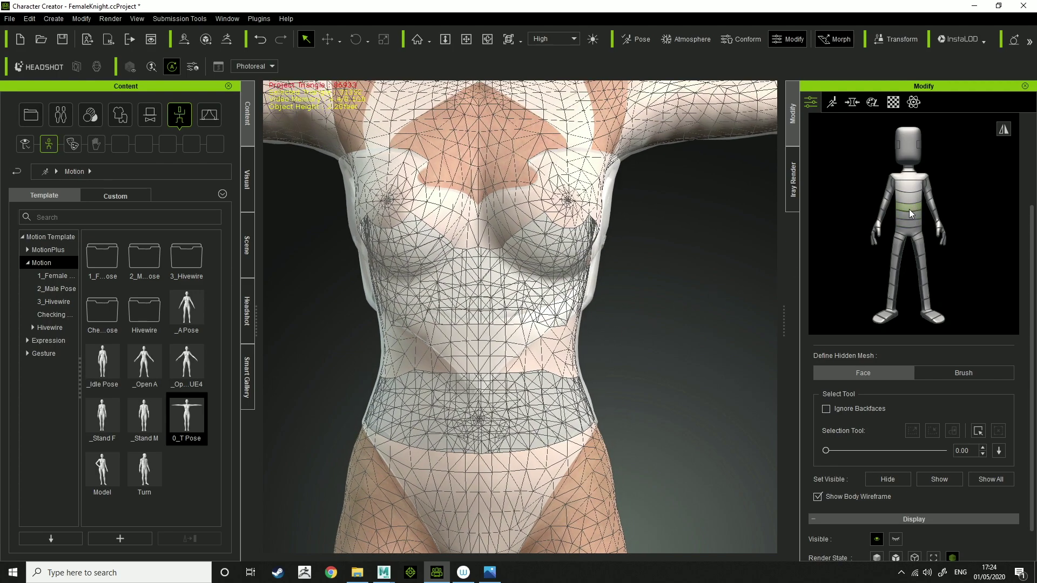
{"action": "left_click", "coordinate": [910, 206]}
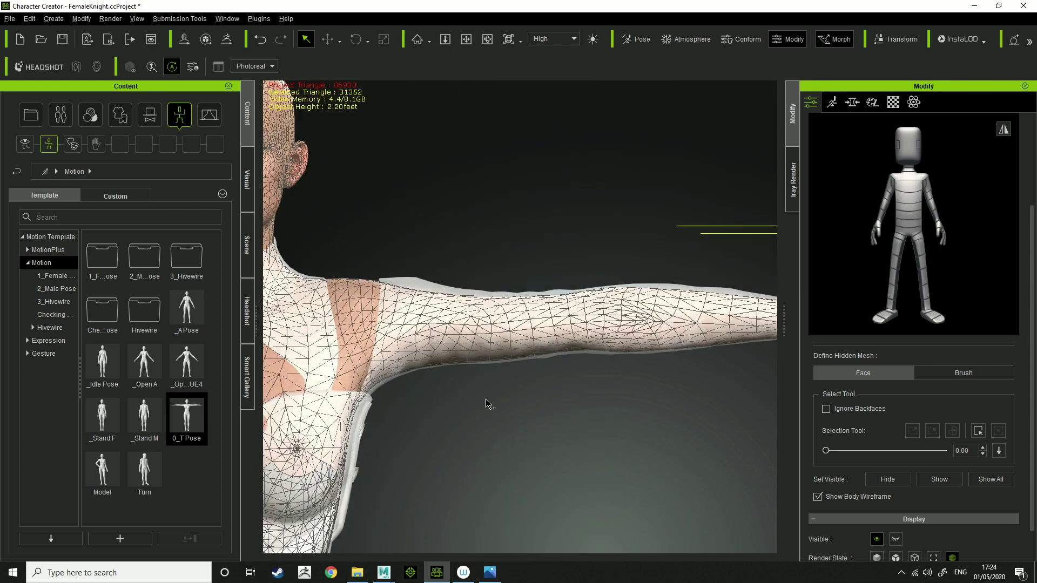
Step: Hide the body mesh of the character's left lower upper arm, elbow and most of the forearm beneath the Chest's sleeve
{"action": "left_click", "coordinate": [929, 196]}
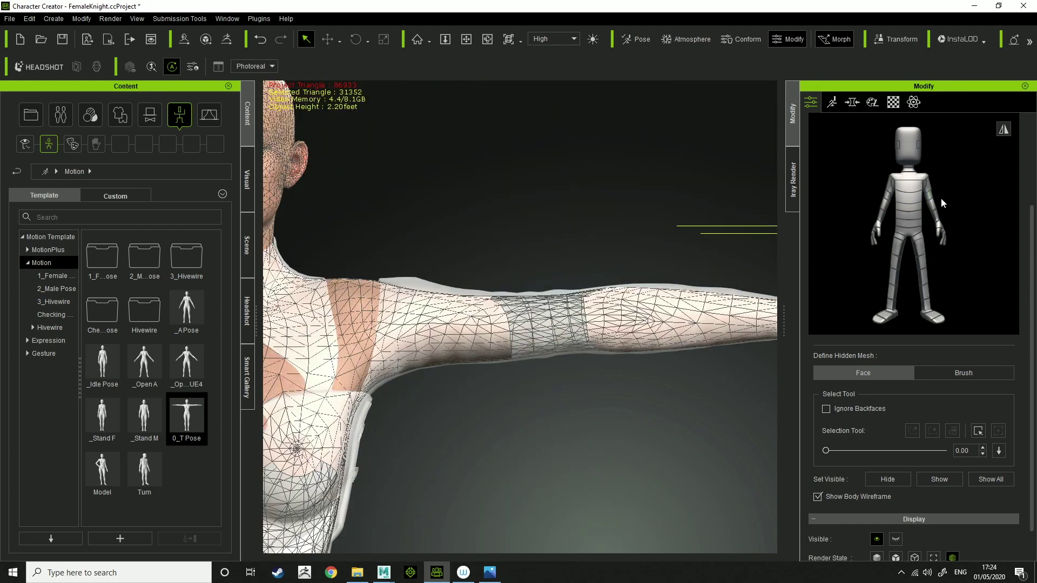
{"action": "left_click", "coordinate": [933, 203]}
{"action": "middle_click_drag", "start_coordinate": [647, 387], "coordinate": [570, 325]}
{"action": "left_click_drag", "start_coordinate": [541, 220], "coordinate": [659, 399]}
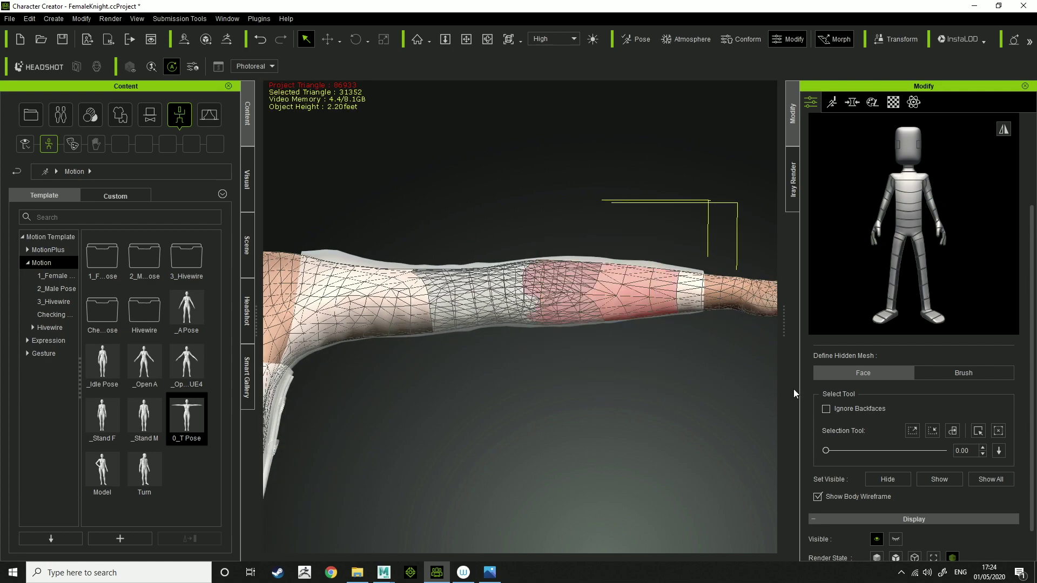
{"action": "left_click", "coordinate": [903, 481]}
Step: Hide the matching elbow and forearm faces of the character's right arm and close Hide Body Mesh for the Chest
{"action": "middle_click_drag", "start_coordinate": [478, 316], "coordinate": [755, 325]}
{"action": "middle_click_drag", "start_coordinate": [349, 439], "coordinate": [538, 402]}
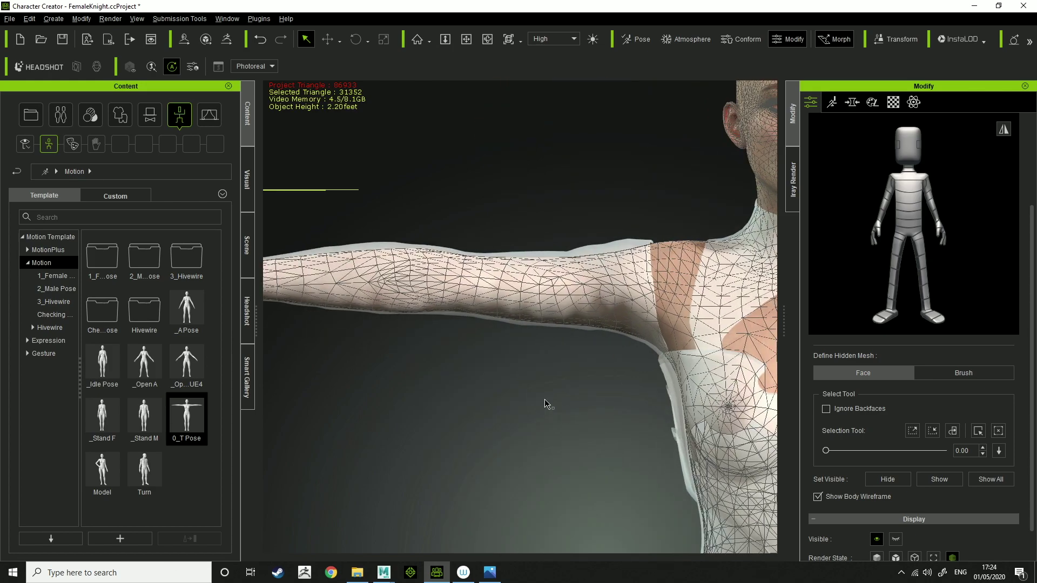
{"action": "left_click", "coordinate": [884, 196]}
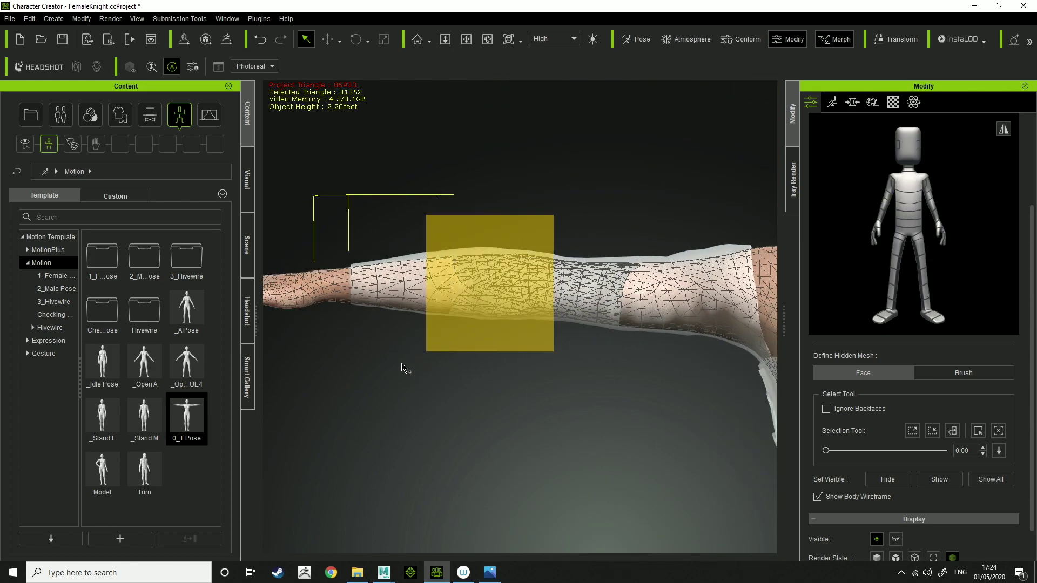
{"action": "left_click_drag", "start_coordinate": [393, 367], "coordinate": [391, 363]}
{"action": "left_click", "coordinate": [886, 480]}
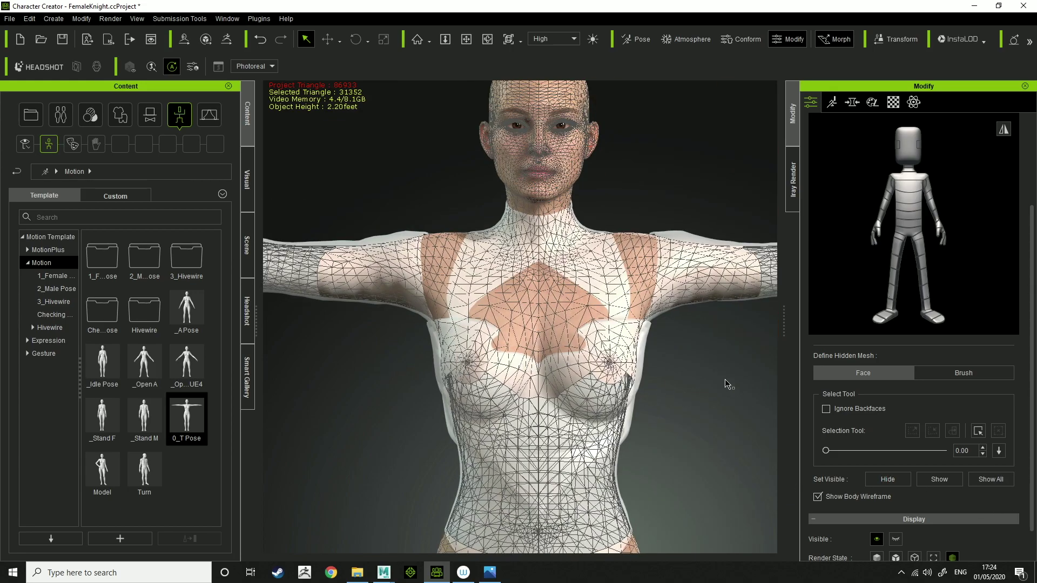
{"action": "middle_click_drag", "start_coordinate": [635, 489], "coordinate": [652, 256]}
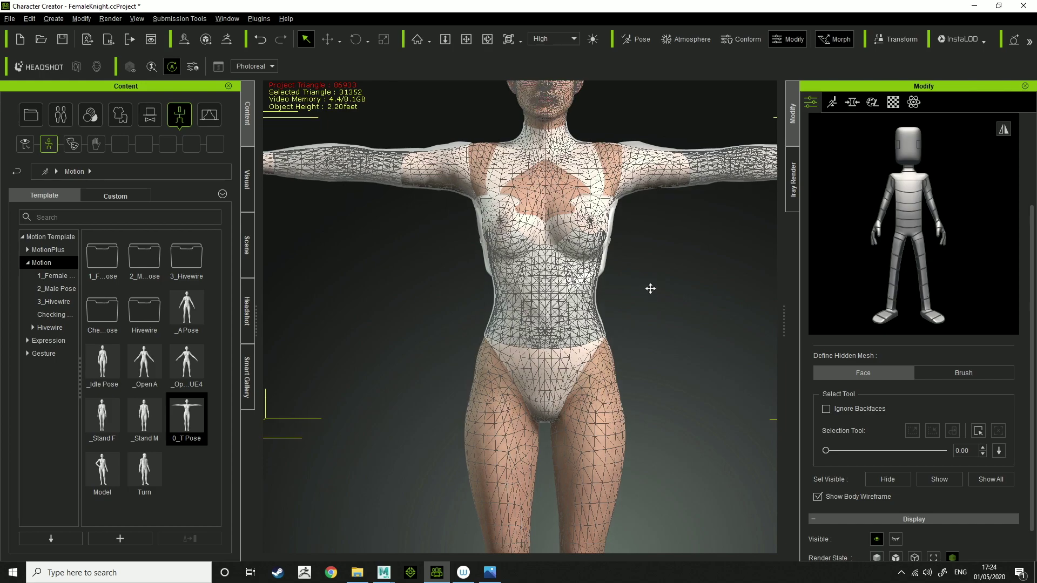
{"action": "middle_click_drag", "start_coordinate": [679, 314], "coordinate": [718, 217]}
{"action": "middle_click_drag", "start_coordinate": [617, 266], "coordinate": [684, 384]}
{"action": "scroll", "coordinate": [874, 215], "scroll_direction": "up", "scroll_amount": 3}
{"action": "left_click", "coordinate": [916, 156]}
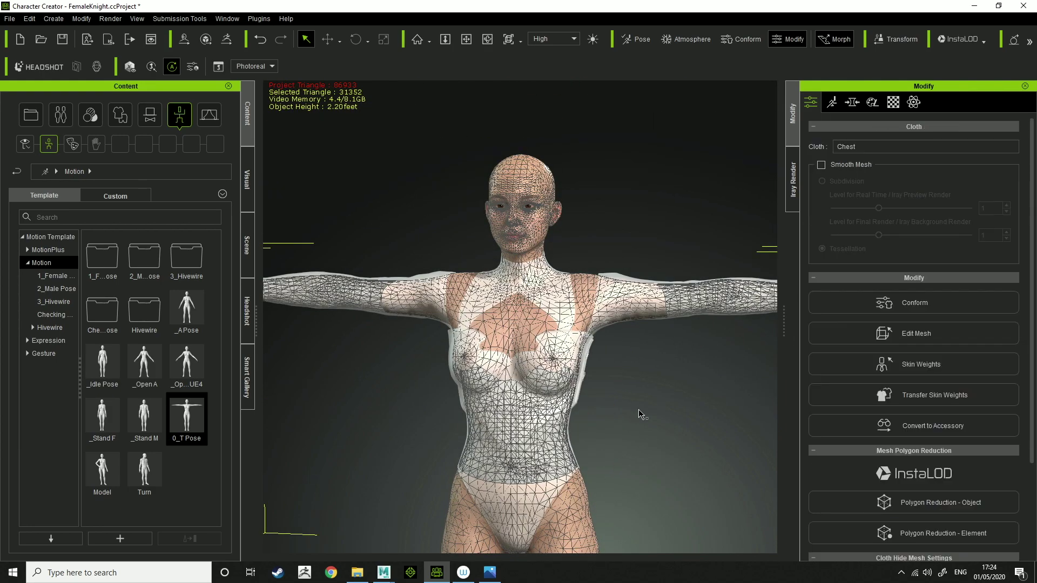
Step: Select the Gloves and use Hide Body Mesh to hide the character's left palm section beneath them
{"action": "middle_click_drag", "start_coordinate": [679, 432], "coordinate": [399, 405]}
{"action": "right_click_drag", "start_coordinate": [400, 405], "coordinate": [526, 332]}
{"action": "middle_click_drag", "start_coordinate": [526, 331], "coordinate": [607, 462]}
{"action": "left_click", "coordinate": [535, 354]}
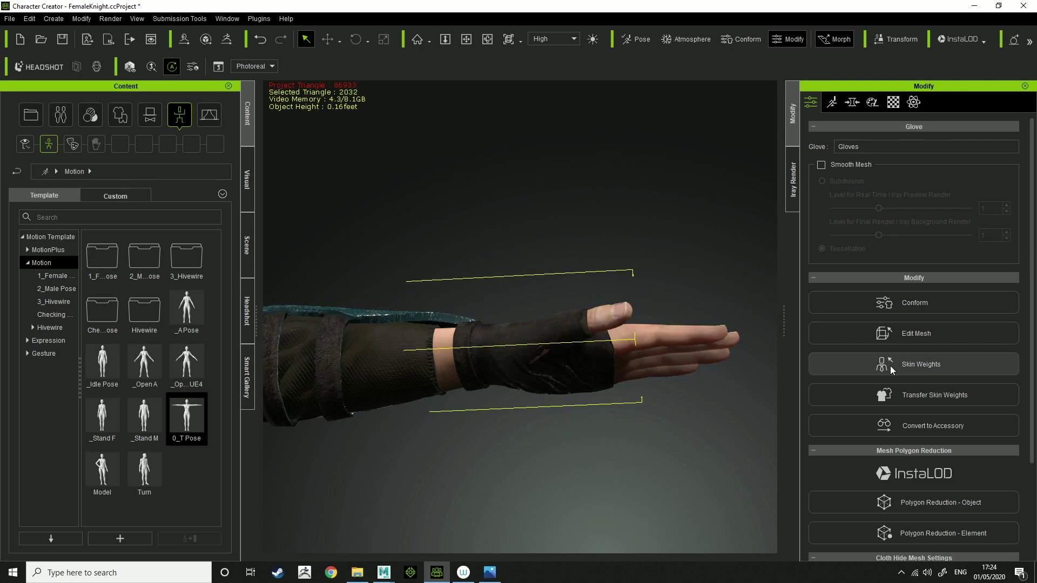
{"action": "scroll", "coordinate": [938, 495], "scroll_direction": "down", "scroll_amount": 3}
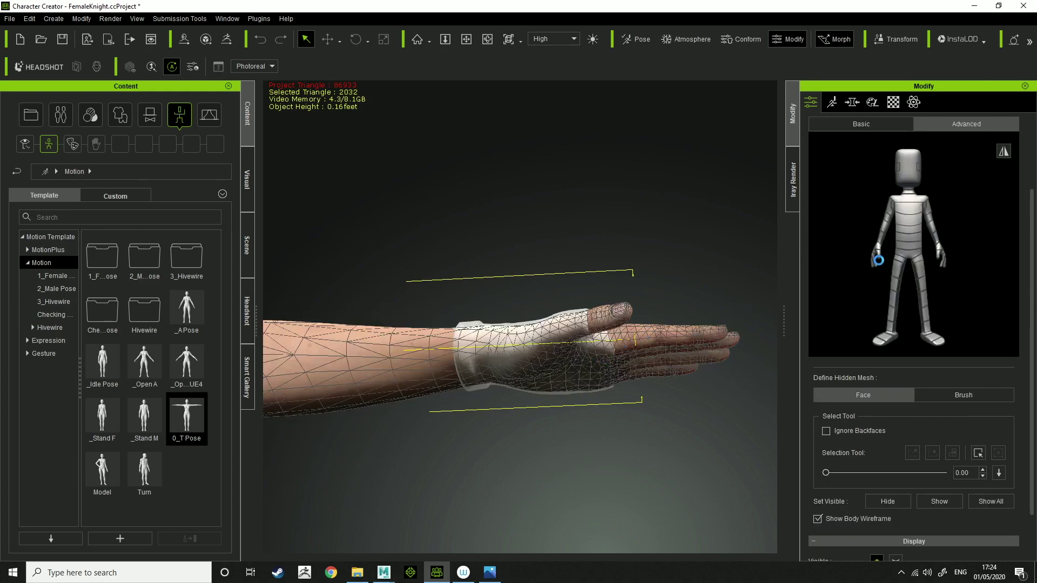
{"action": "scroll", "coordinate": [903, 128], "scroll_direction": "up", "scroll_amount": 3}
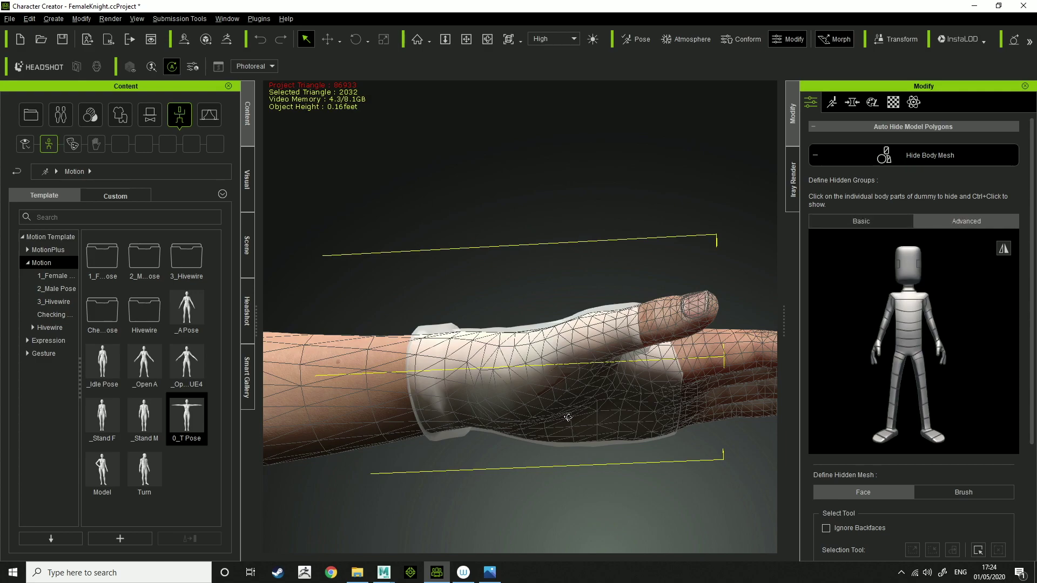
{"action": "right_click_drag", "start_coordinate": [569, 414], "coordinate": [603, 280]}
{"action": "middle_click_drag", "start_coordinate": [603, 280], "coordinate": [606, 416]}
{"action": "right_click_drag", "start_coordinate": [606, 417], "coordinate": [598, 258]}
{"action": "middle_click_drag", "start_coordinate": [597, 257], "coordinate": [574, 405]}
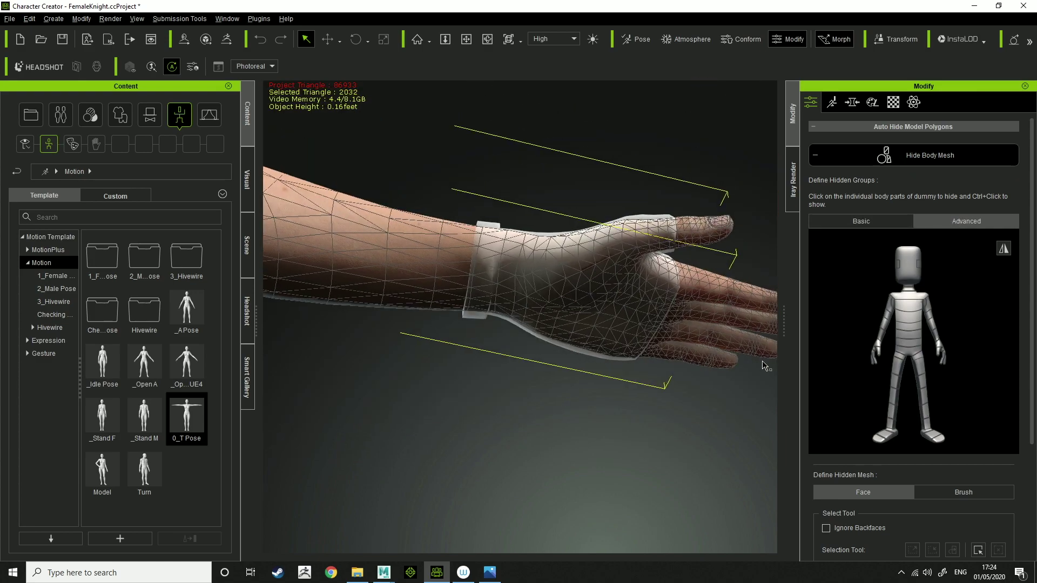
{"action": "left_click", "coordinate": [942, 345]}
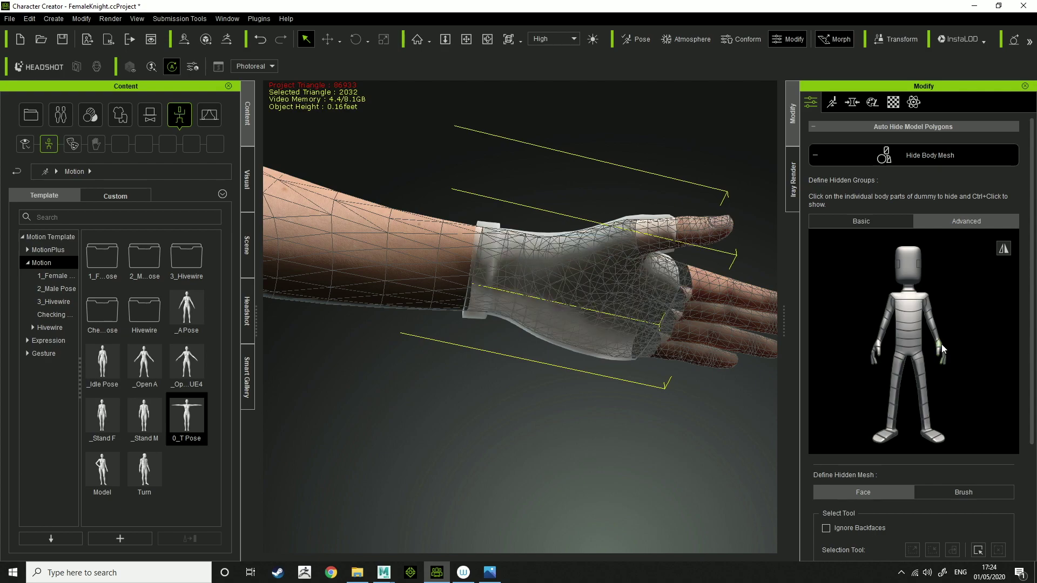
Step: Select the left wrist and forearm faces beside the glove's cuff and set them to visible, with mirroring turned on
{"action": "right_click_drag", "start_coordinate": [602, 333], "coordinate": [511, 317]}
{"action": "middle_click_drag", "start_coordinate": [544, 284], "coordinate": [460, 454]}
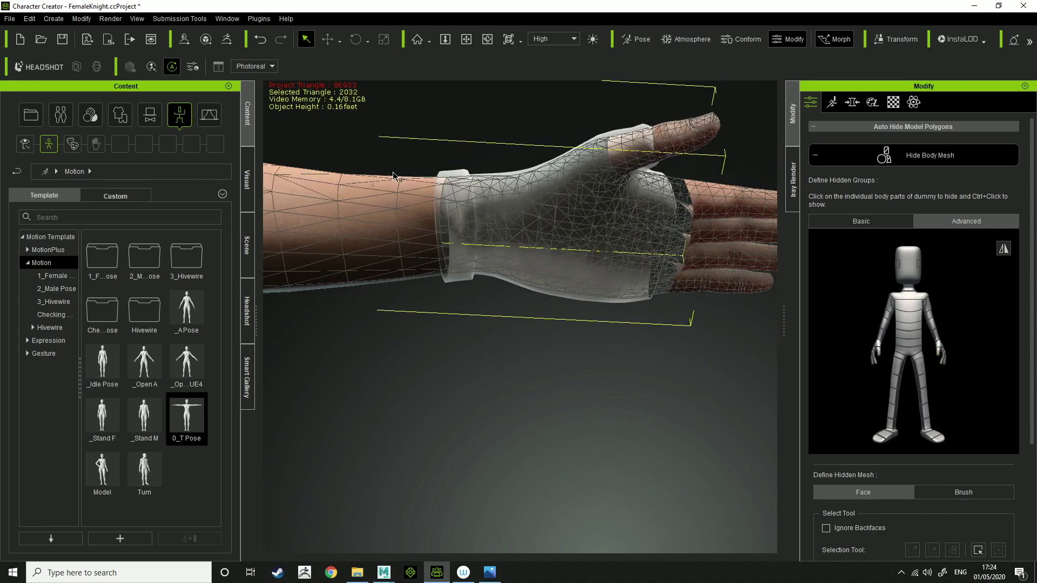
{"action": "left_click_drag", "start_coordinate": [379, 144], "coordinate": [479, 389]}
{"action": "right_click_drag", "start_coordinate": [479, 389], "coordinate": [492, 380]}
{"action": "middle_click_drag", "start_coordinate": [492, 381], "coordinate": [493, 372]}
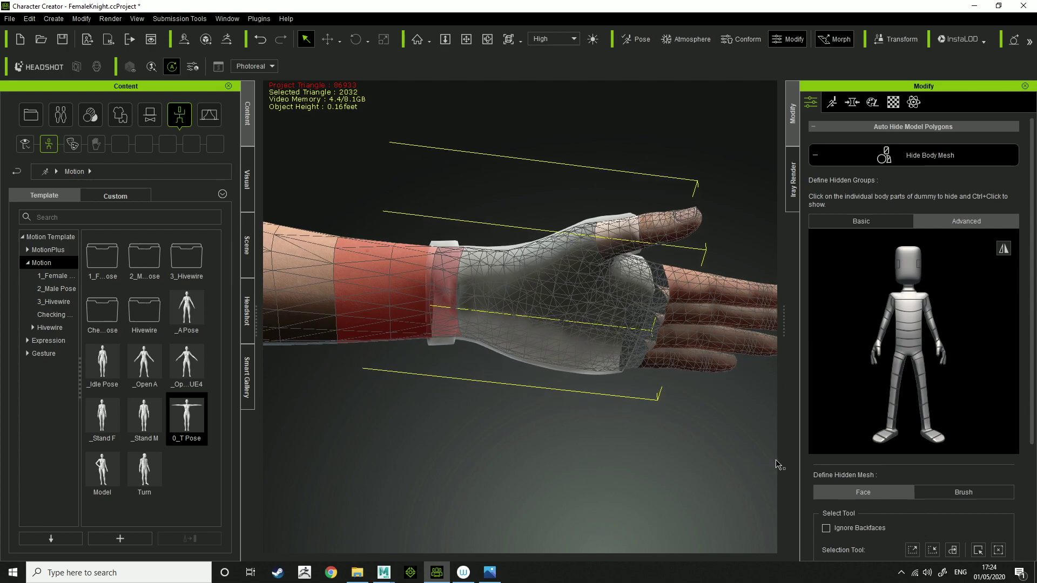
{"action": "scroll", "coordinate": [899, 491], "scroll_direction": "down", "scroll_amount": 3}
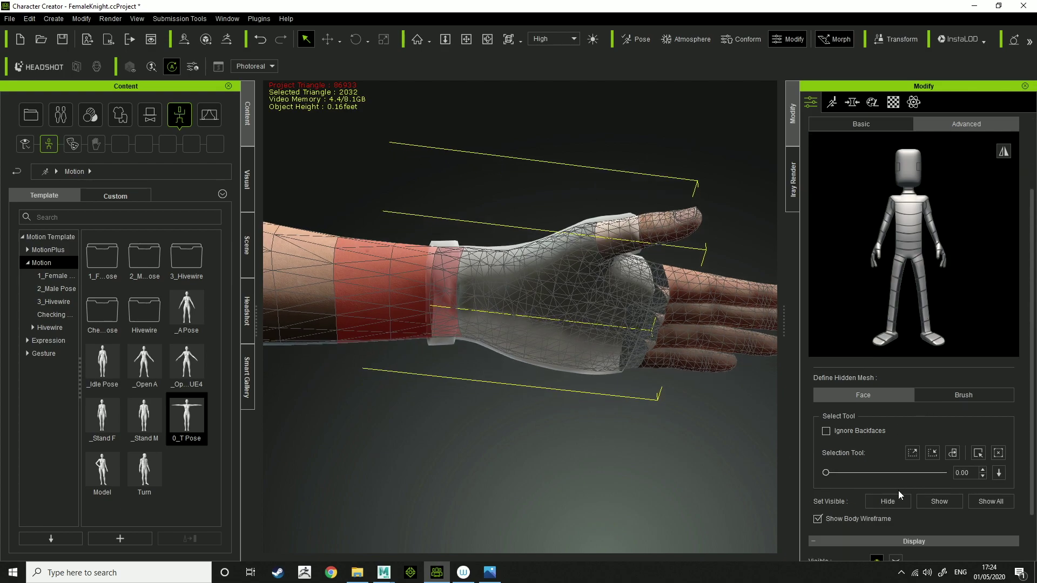
{"action": "left_click", "coordinate": [928, 500]}
{"action": "left_click_drag", "start_coordinate": [330, 185], "coordinate": [459, 432]}
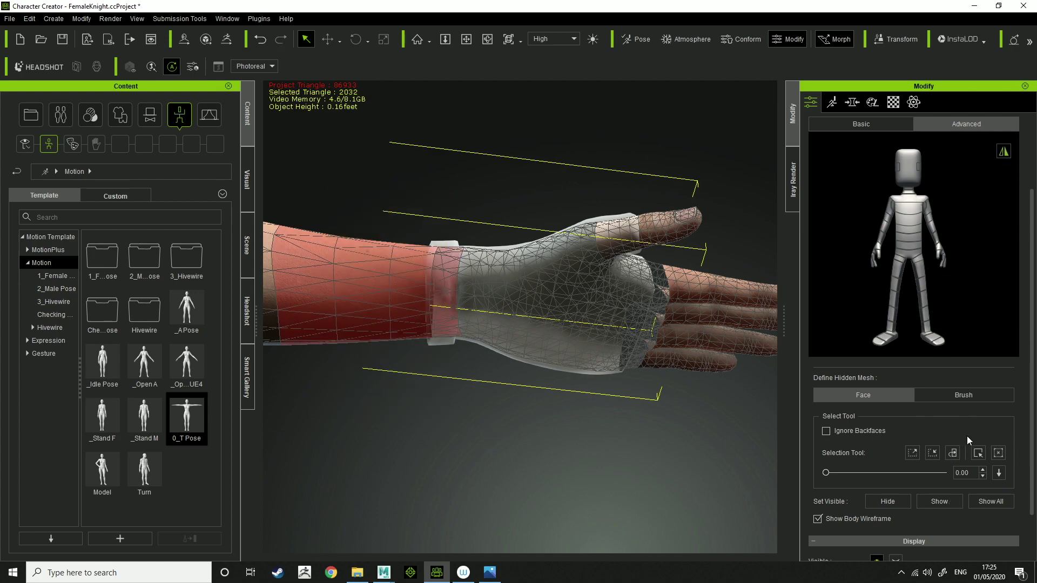
{"action": "left_click", "coordinate": [945, 505]}
Step: Hide the character's right palm section beneath the Gloves
{"action": "scroll", "coordinate": [454, 416], "scroll_direction": "down", "scroll_amount": 3}
{"action": "middle_click_drag", "start_coordinate": [435, 416], "coordinate": [884, 424]}
{"action": "middle_click_drag", "start_coordinate": [399, 401], "coordinate": [517, 435]}
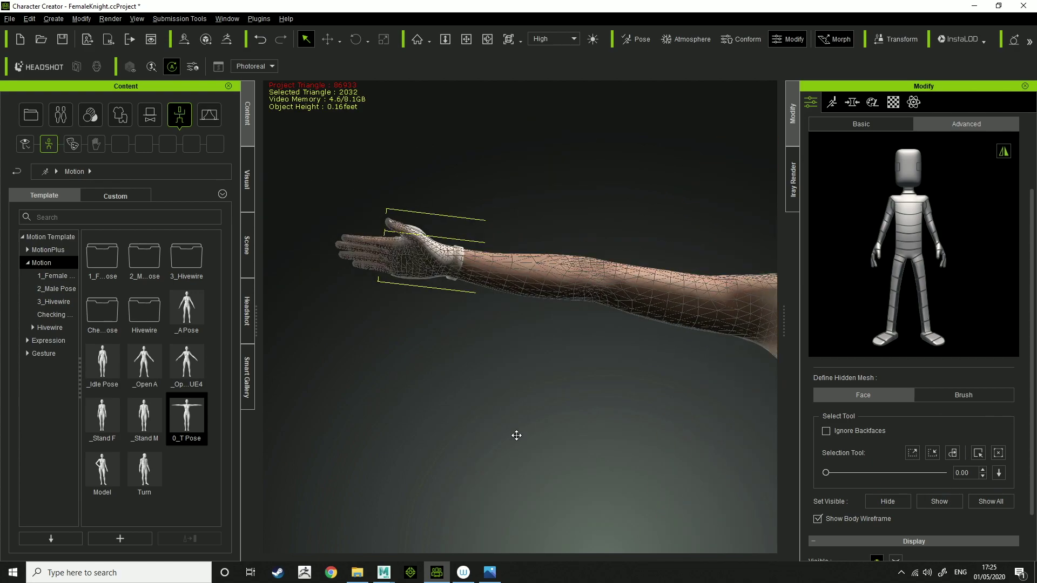
{"action": "right_click_drag", "start_coordinate": [516, 436], "coordinate": [558, 412]}
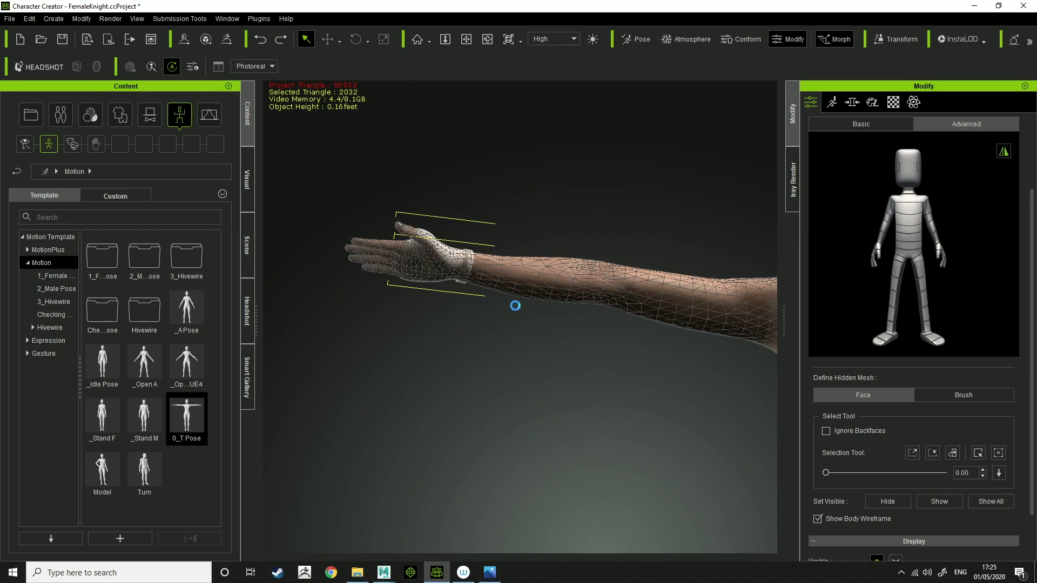
{"action": "scroll", "coordinate": [483, 295], "scroll_direction": "up", "scroll_amount": 3}
{"action": "middle_click_drag", "start_coordinate": [479, 299], "coordinate": [588, 423]}
{"action": "right_click_drag", "start_coordinate": [589, 424], "coordinate": [559, 405]}
{"action": "middle_click_drag", "start_coordinate": [575, 419], "coordinate": [488, 264]}
{"action": "left_click", "coordinate": [876, 248]}
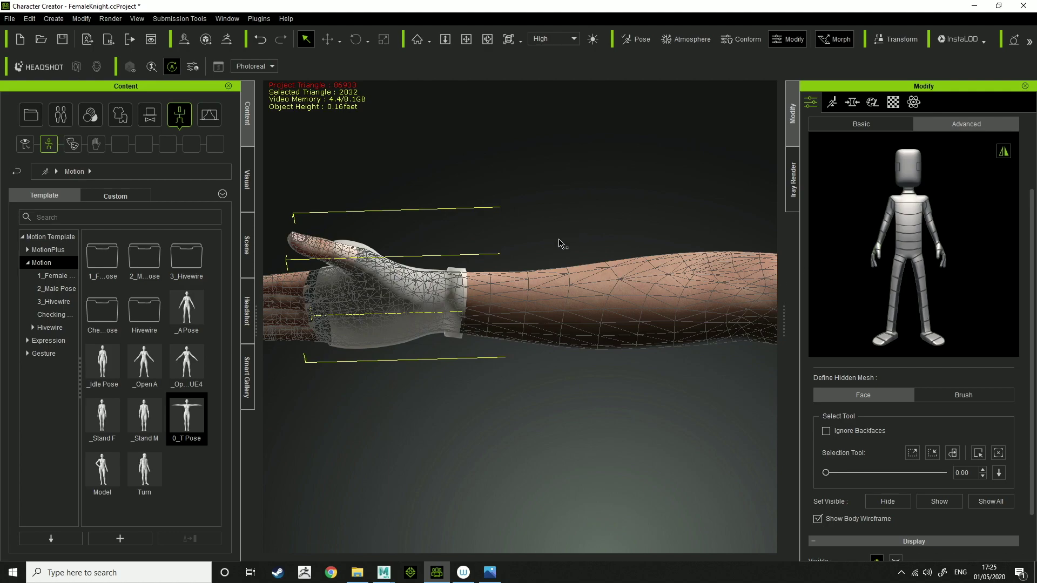
Step: Select the right wrist and nearby forearm faces at the glove's cuff, set them to visible and clear the selection
{"action": "left_click_drag", "start_coordinate": [562, 240], "coordinate": [458, 397]}
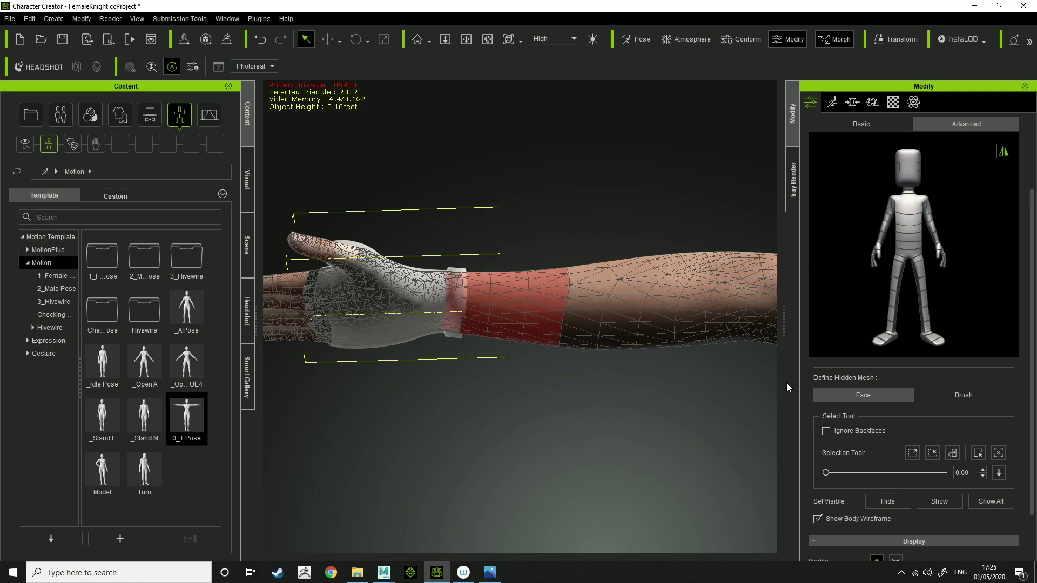
{"action": "left_click", "coordinate": [946, 503]}
{"action": "left_click", "coordinate": [472, 412]}
Step: Select the body faces at the base of the right fingers beside the glove's edge, set them to visible and close Hide Body Mesh
{"action": "middle_click_drag", "start_coordinate": [325, 337], "coordinate": [509, 323]}
{"action": "scroll", "coordinate": [519, 356], "scroll_direction": "up", "scroll_amount": 5}
{"action": "left_click_drag", "start_coordinate": [403, 92], "coordinate": [537, 493]}
{"action": "scroll", "coordinate": [502, 388], "scroll_direction": "down", "scroll_amount": 5}
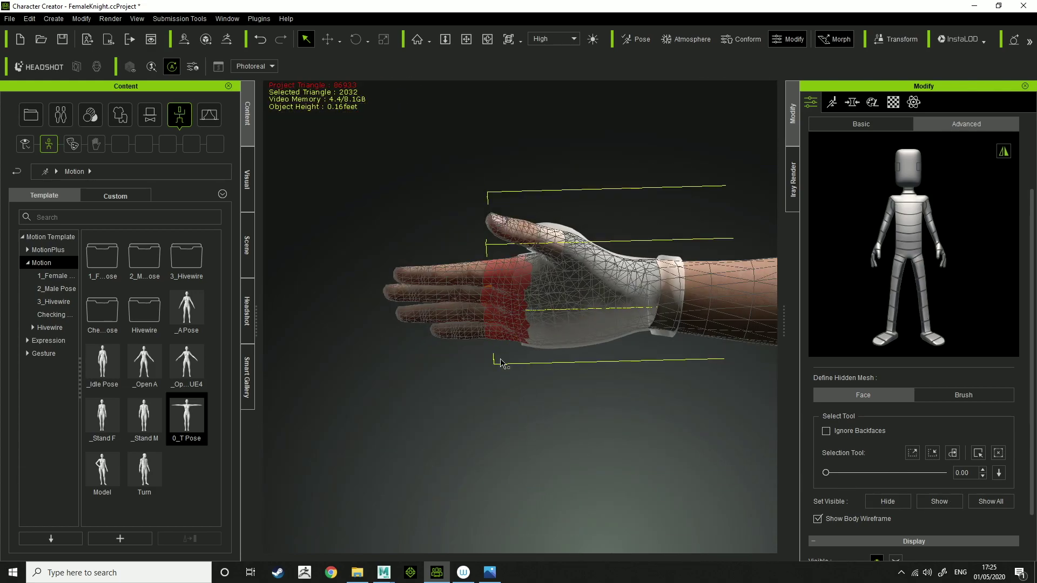
{"action": "right_click_drag", "start_coordinate": [500, 371], "coordinate": [519, 199]}
{"action": "middle_click_drag", "start_coordinate": [412, 238], "coordinate": [537, 439]}
{"action": "scroll", "coordinate": [461, 309], "scroll_direction": "up", "scroll_amount": 4}
{"action": "scroll", "coordinate": [466, 252], "scroll_direction": "up", "scroll_amount": 2}
{"action": "scroll", "coordinate": [903, 181], "scroll_direction": "up", "scroll_amount": 3}
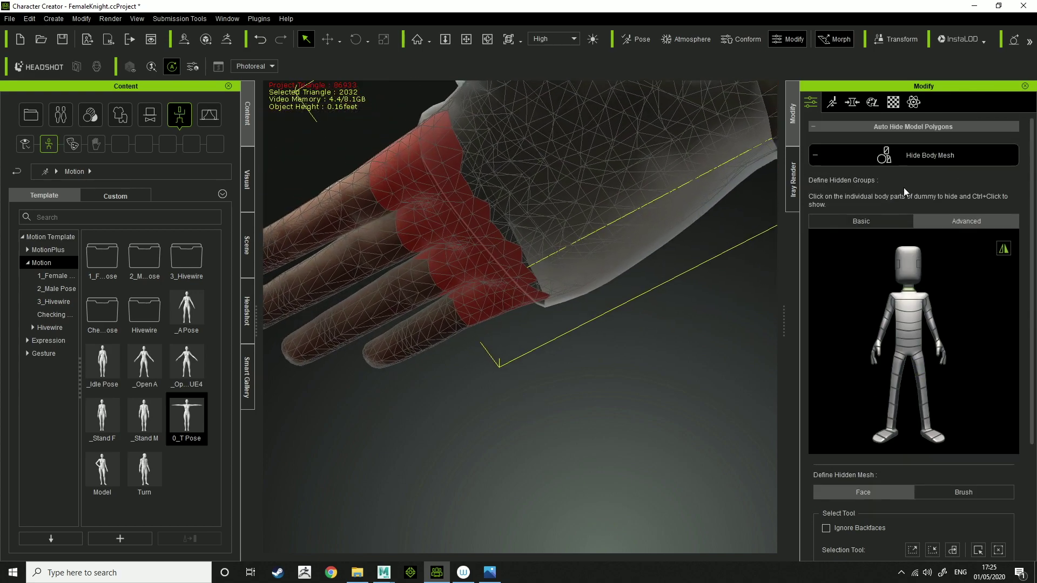
{"action": "left_click", "coordinate": [913, 147]}
Step: Inspect how the gloves fit around the wrists and fingers with the full outfit displayed
{"action": "scroll", "coordinate": [551, 301], "scroll_direction": "down", "scroll_amount": 3}
{"action": "right_click_drag", "start_coordinate": [551, 301], "coordinate": [477, 329]}
{"action": "middle_click_drag", "start_coordinate": [477, 333], "coordinate": [635, 338]}
{"action": "right_click_drag", "start_coordinate": [636, 355], "coordinate": [538, 342]}
{"action": "scroll", "coordinate": [491, 363], "scroll_direction": "down", "scroll_amount": 3}
{"action": "middle_click_drag", "start_coordinate": [519, 363], "coordinate": [440, 371]}
{"action": "right_click_drag", "start_coordinate": [530, 366], "coordinate": [489, 387]}
{"action": "middle_click_drag", "start_coordinate": [761, 403], "coordinate": [433, 342]}
{"action": "middle_click_drag", "start_coordinate": [664, 361], "coordinate": [433, 366]}
{"action": "right_click_drag", "start_coordinate": [648, 365], "coordinate": [565, 363]}
{"action": "right_click_drag", "start_coordinate": [647, 339], "coordinate": [543, 360]}
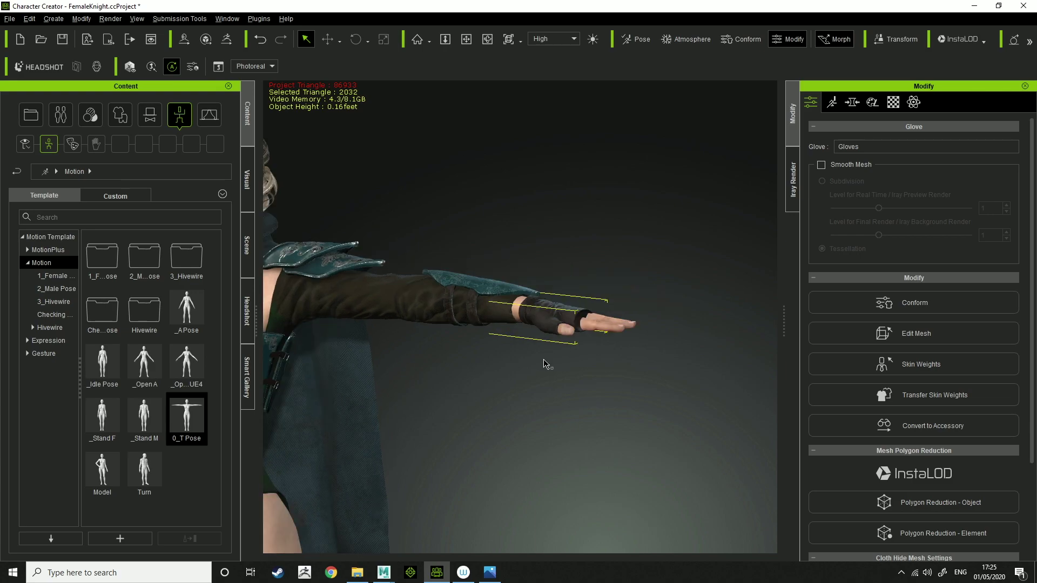
Step: Reopen Hide Body Mesh for the Gloves and select the left finger faces around the glove's edge
{"action": "scroll", "coordinate": [561, 348], "scroll_direction": "up", "scroll_amount": 3}
{"action": "scroll", "coordinate": [928, 494], "scroll_direction": "down", "scroll_amount": 2}
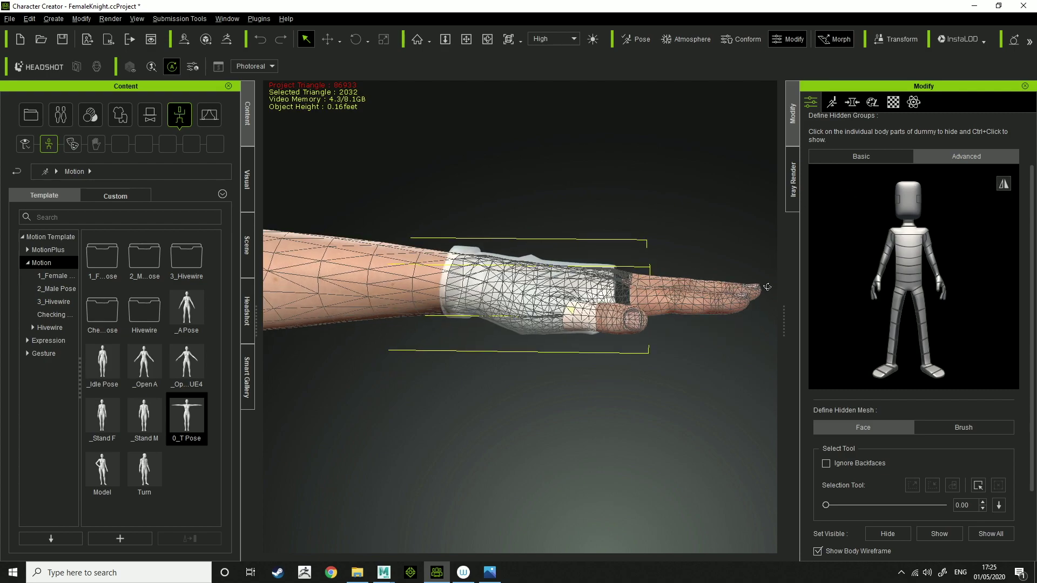
{"action": "middle_click_drag", "start_coordinate": [764, 307], "coordinate": [600, 424]}
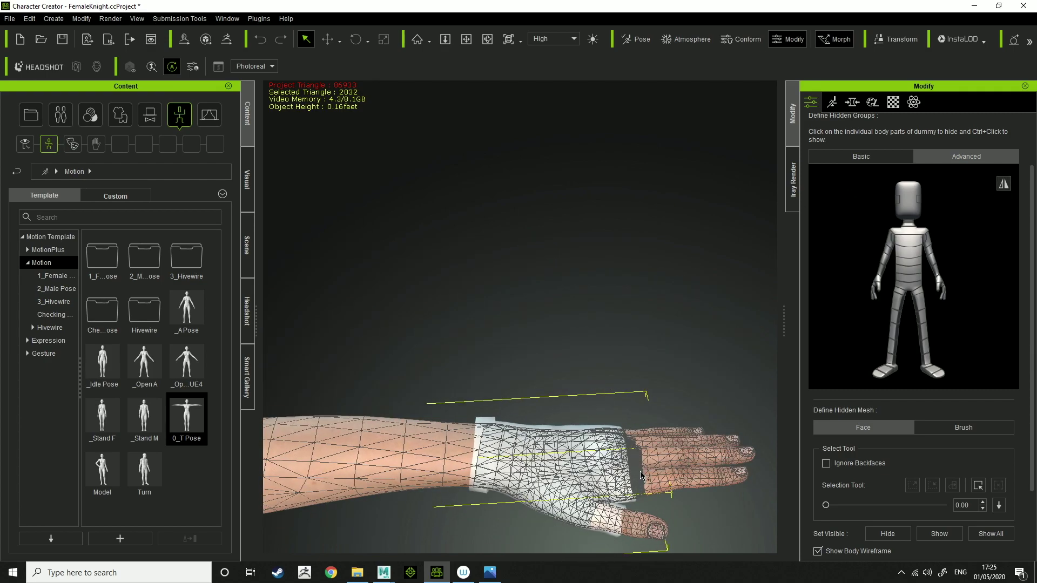
{"action": "left_click_drag", "start_coordinate": [683, 347], "coordinate": [619, 460]}
{"action": "middle_click_drag", "start_coordinate": [596, 365], "coordinate": [594, 137]}
{"action": "middle_click_drag", "start_coordinate": [605, 424], "coordinate": [498, 248]}
{"action": "scroll", "coordinate": [497, 248], "scroll_direction": "down", "scroll_amount": 3}
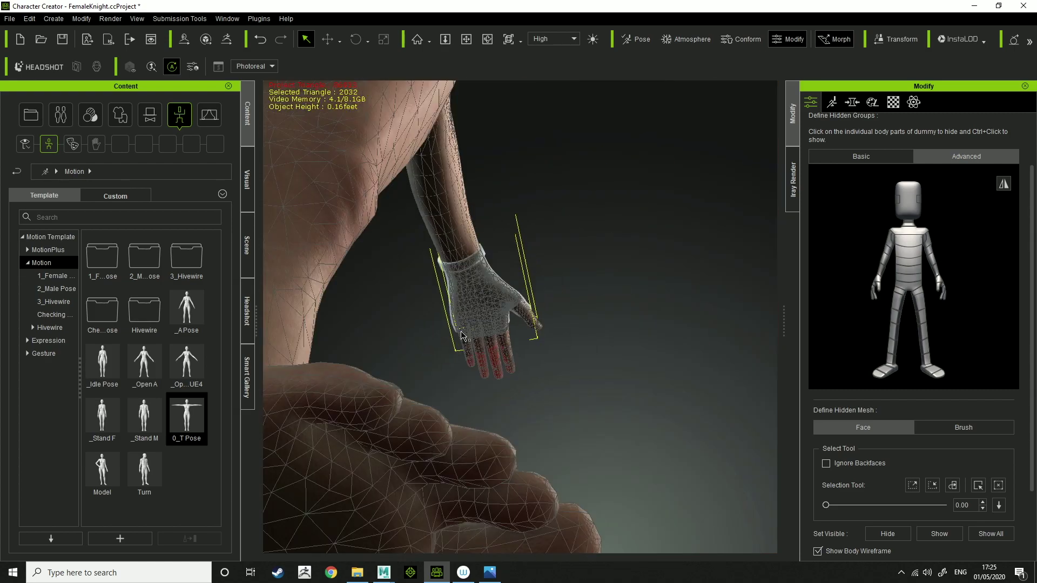
{"action": "middle_click_drag", "start_coordinate": [461, 331], "coordinate": [751, 250]}
{"action": "scroll", "coordinate": [676, 262], "scroll_direction": "down", "scroll_amount": 5}
{"action": "scroll", "coordinate": [525, 431], "scroll_direction": "up", "scroll_amount": 6}
Step: Reselect the left fingers including the hidden faces at their base, set them to visible and close Hide Body Mesh
{"action": "left_click_drag", "start_coordinate": [751, 250], "coordinate": [386, 482]}
{"action": "middle_click_drag", "start_coordinate": [660, 280], "coordinate": [614, 213]}
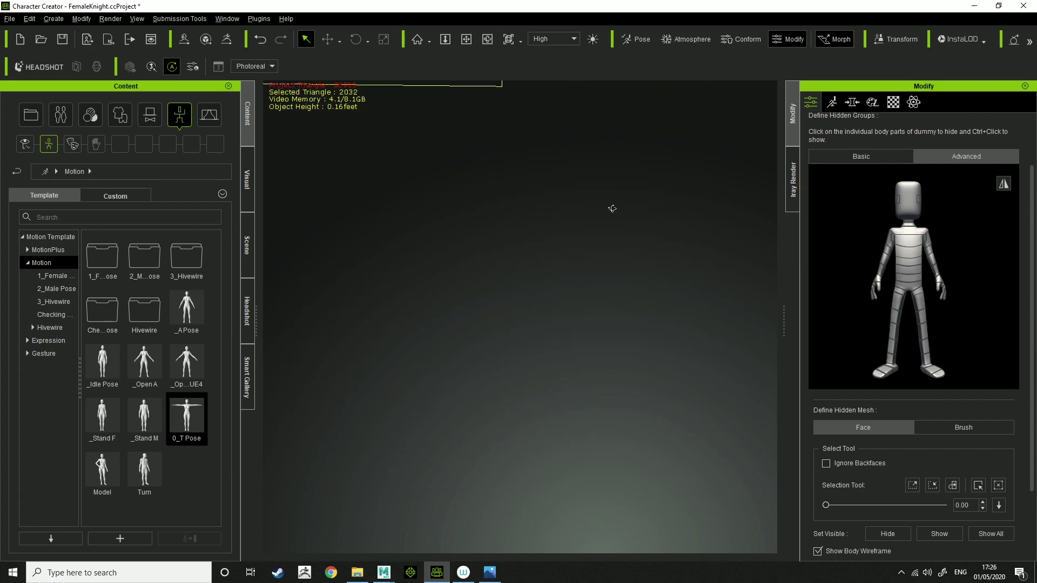
{"action": "scroll", "coordinate": [614, 212], "scroll_direction": "down", "scroll_amount": 3}
{"action": "middle_click_drag", "start_coordinate": [540, 297], "coordinate": [519, 442]}
{"action": "scroll", "coordinate": [513, 435], "scroll_direction": "up", "scroll_amount": 2}
{"action": "left_click_drag", "start_coordinate": [690, 250], "coordinate": [432, 475]}
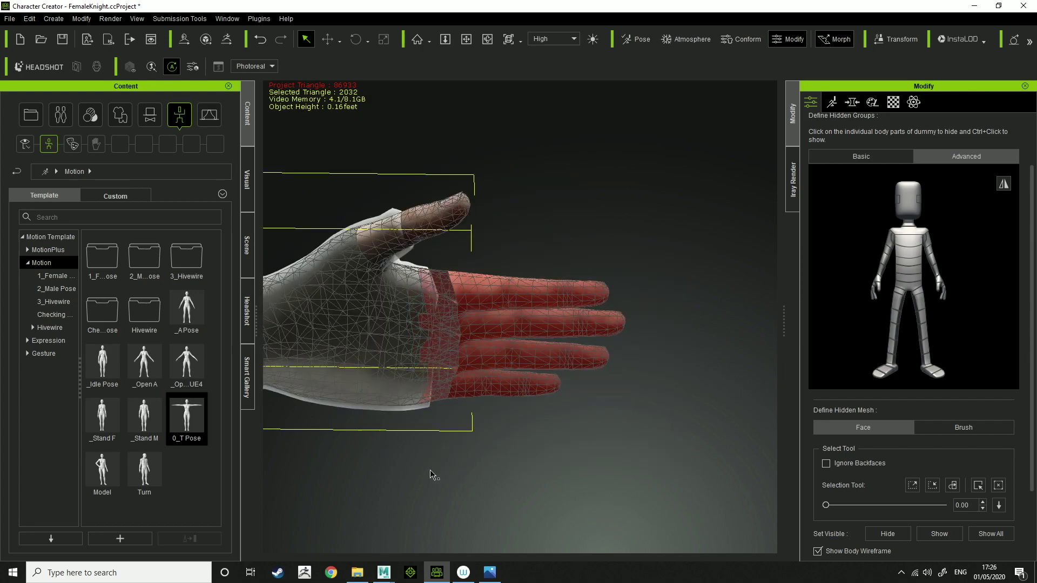
{"action": "left_click", "coordinate": [920, 531]}
{"action": "left_click", "coordinate": [564, 405]}
{"action": "middle_click_drag", "start_coordinate": [564, 406], "coordinate": [503, 469]}
{"action": "scroll", "coordinate": [929, 180], "scroll_direction": "up", "scroll_amount": 2}
{"action": "left_click", "coordinate": [925, 162]}
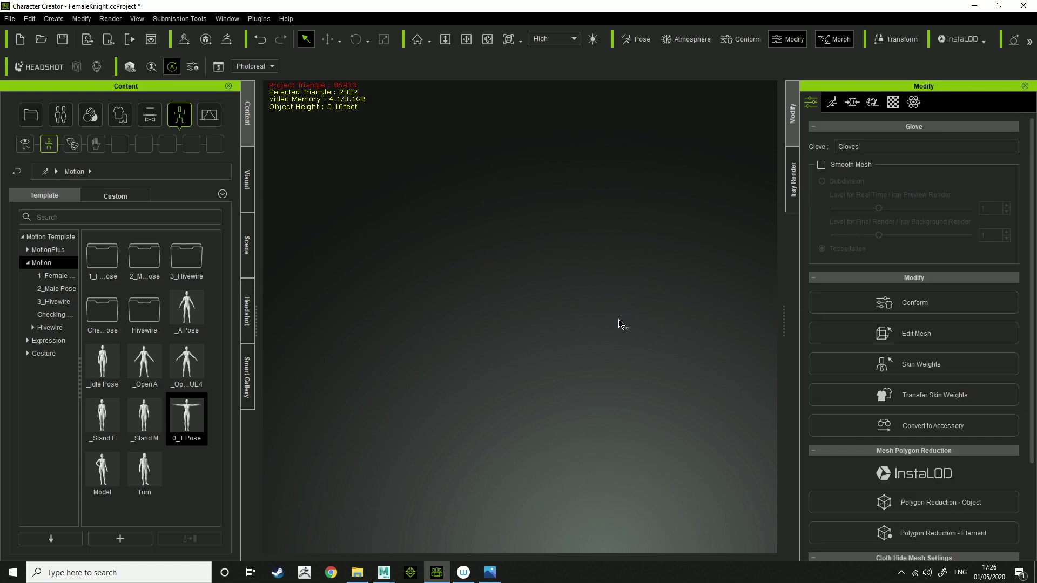
Step: Examine the left gloved hand, and check the outfit down to the leggings and boots
{"action": "middle_click_drag", "start_coordinate": [561, 415], "coordinate": [579, 381]}
{"action": "scroll", "coordinate": [591, 447], "scroll_direction": "up", "scroll_amount": 3}
{"action": "scroll", "coordinate": [580, 381], "scroll_direction": "down", "scroll_amount": 6}
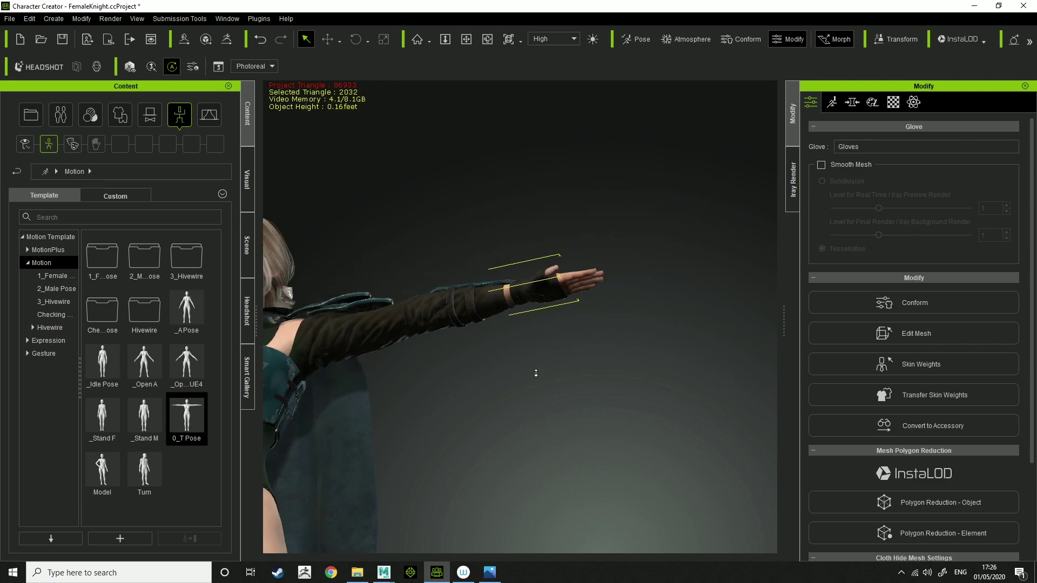
{"action": "scroll", "coordinate": [516, 355], "scroll_direction": "down", "scroll_amount": 4}
{"action": "middle_click_drag", "start_coordinate": [545, 406], "coordinate": [699, 201]}
{"action": "scroll", "coordinate": [597, 458], "scroll_direction": "down", "scroll_amount": 1}
{"action": "middle_click_drag", "start_coordinate": [597, 458], "coordinate": [542, 374]}
{"action": "middle_click_drag", "start_coordinate": [532, 250], "coordinate": [562, 396]}
{"action": "scroll", "coordinate": [540, 351], "scroll_direction": "up", "scroll_amount": 3}
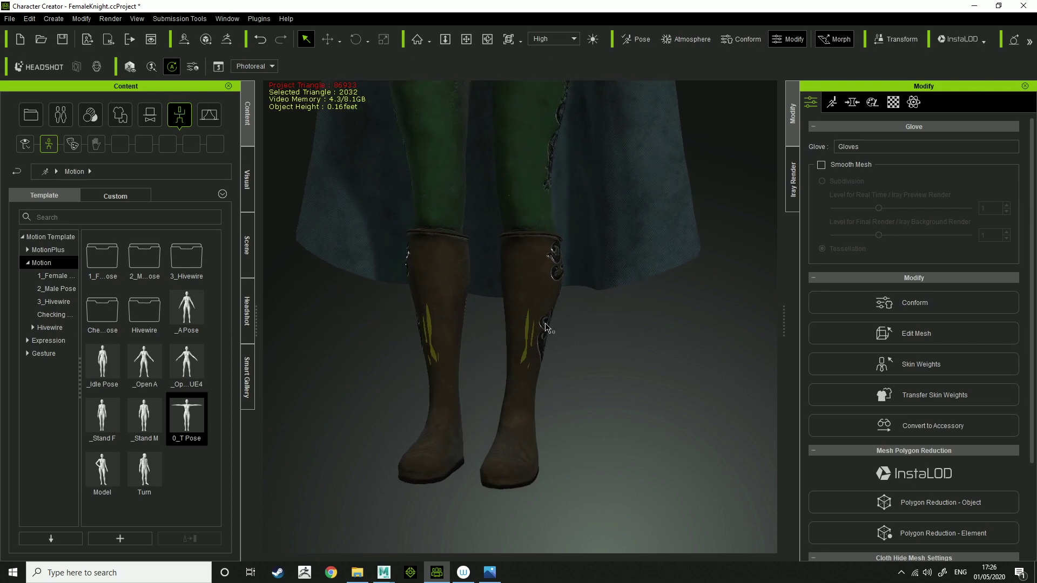
{"action": "middle_click_drag", "start_coordinate": [546, 324], "coordinate": [549, 371]}
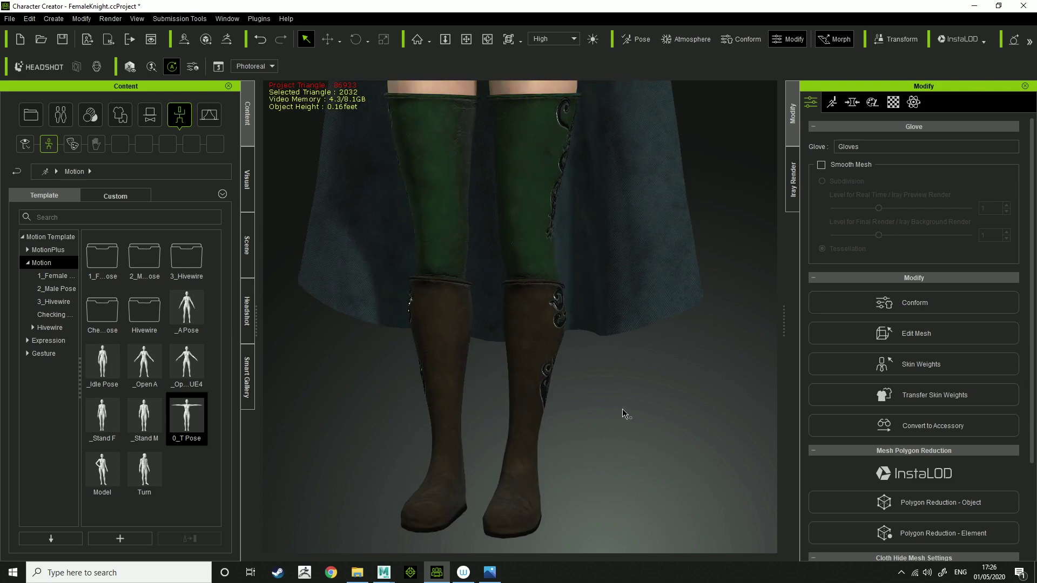
Step: Select the Boots and use Hide Body Mesh to hide both feet and lower calf sections beneath them
{"action": "left_click", "coordinate": [557, 378]}
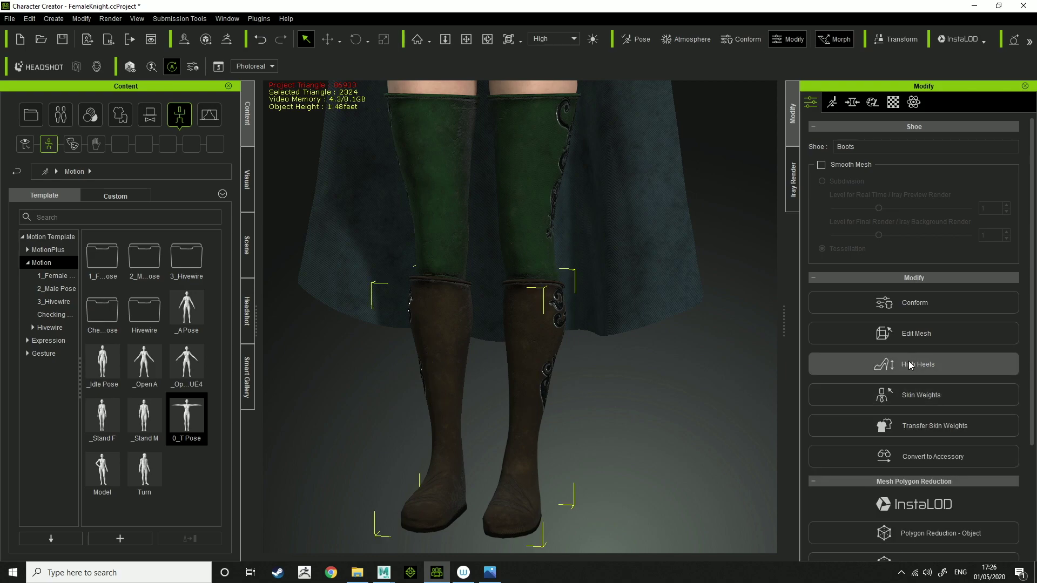
{"action": "scroll", "coordinate": [917, 475], "scroll_direction": "down", "scroll_amount": 3}
{"action": "scroll", "coordinate": [935, 471], "scroll_direction": "down", "scroll_amount": 2}
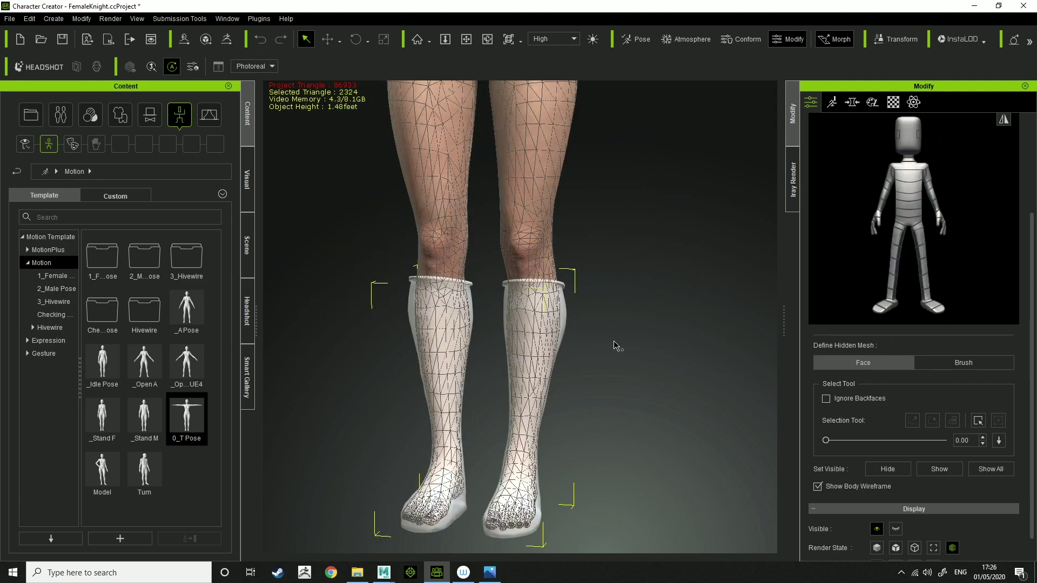
{"action": "left_click", "coordinate": [894, 306]}
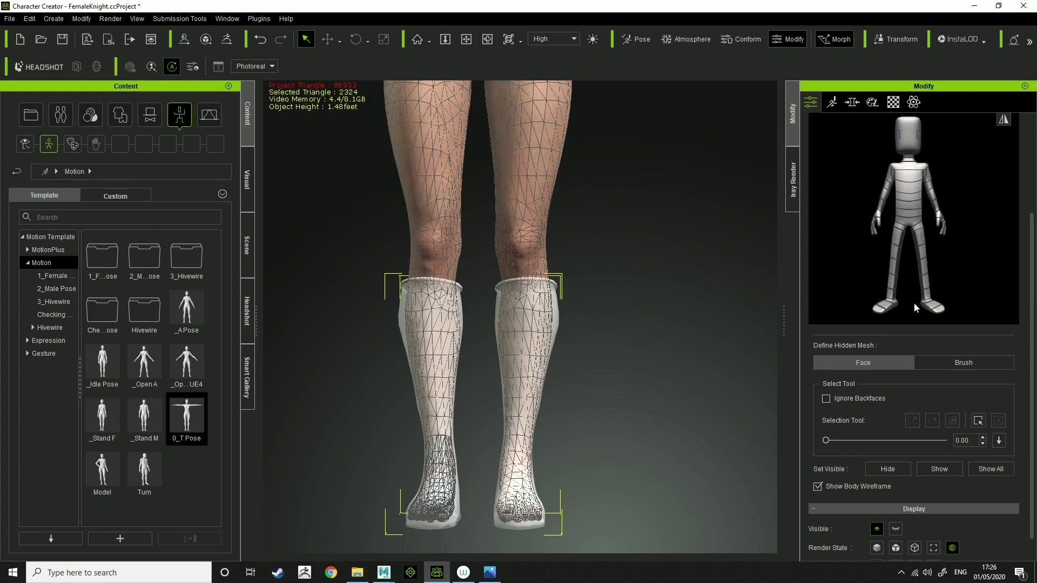
{"action": "left_click", "coordinate": [923, 306]}
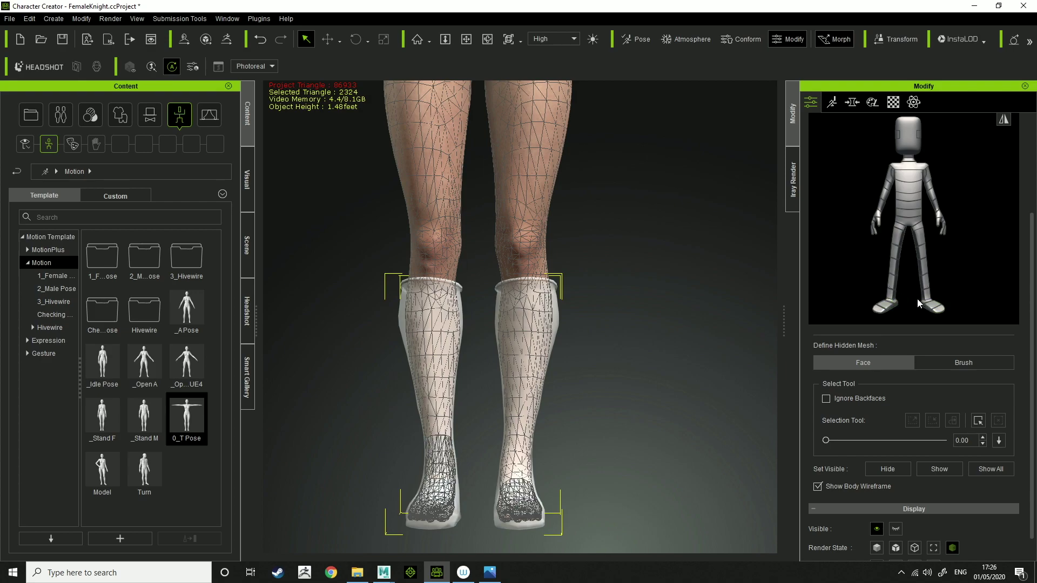
{"action": "left_click", "coordinate": [929, 298]}
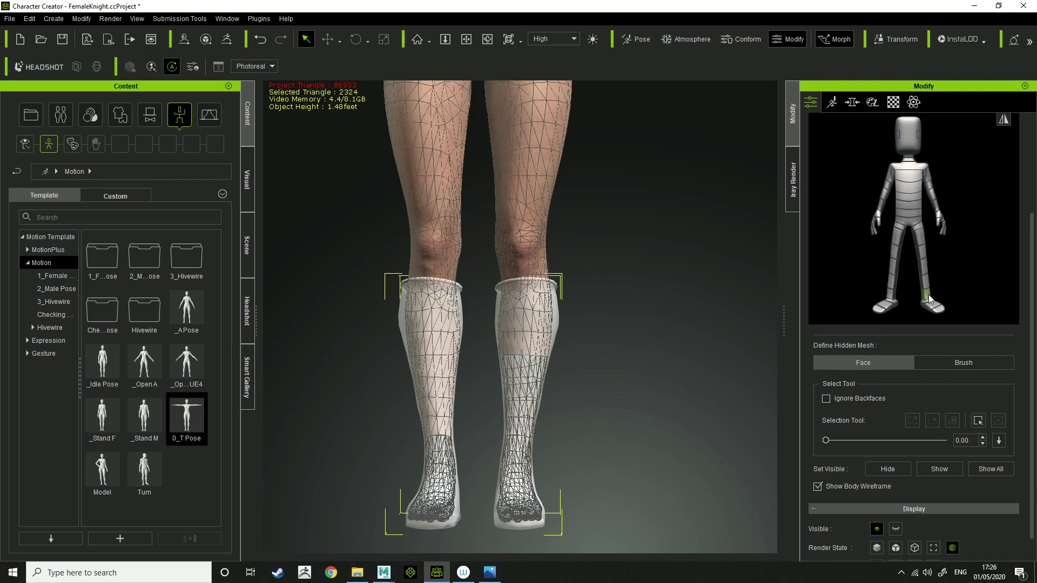
{"action": "left_click", "coordinate": [894, 296]}
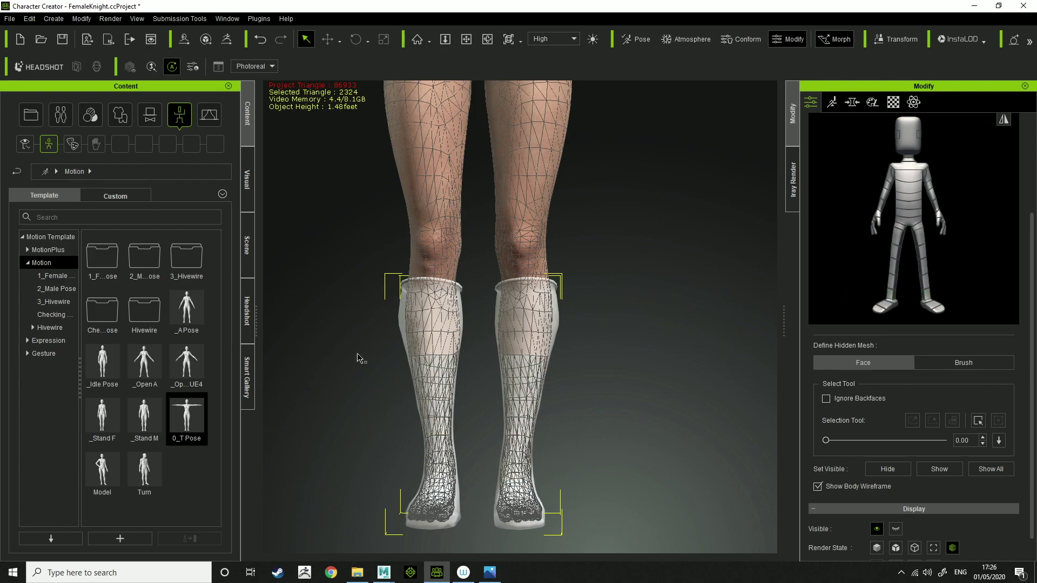
Step: Select the upper calf faces inside both boot shafts, hide them and close Hide Body Mesh
{"action": "left_click_drag", "start_coordinate": [379, 324], "coordinate": [683, 416]}
{"action": "left_click", "coordinate": [895, 469]}
{"action": "left_click", "coordinate": [706, 299]}
{"action": "scroll", "coordinate": [987, 176], "scroll_direction": "up", "scroll_amount": 3}
{"action": "left_click", "coordinate": [954, 159]}
Step: Select the Leggings and use Hide Body Mesh to hide the upper calf, knee and lower thigh sections of both legs
{"action": "left_click", "coordinate": [458, 247]}
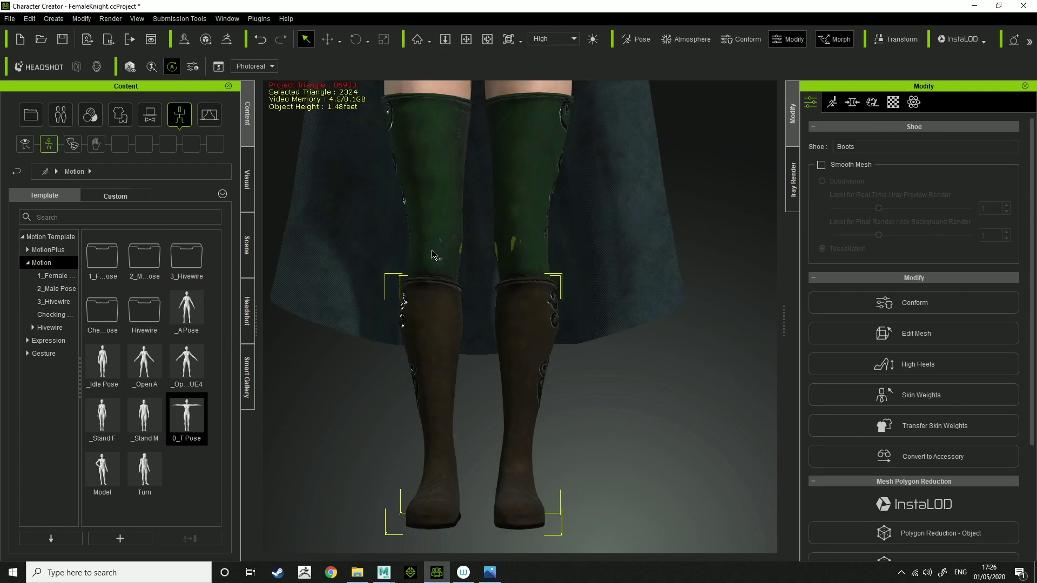
{"action": "scroll", "coordinate": [945, 485], "scroll_direction": "down", "scroll_amount": 3}
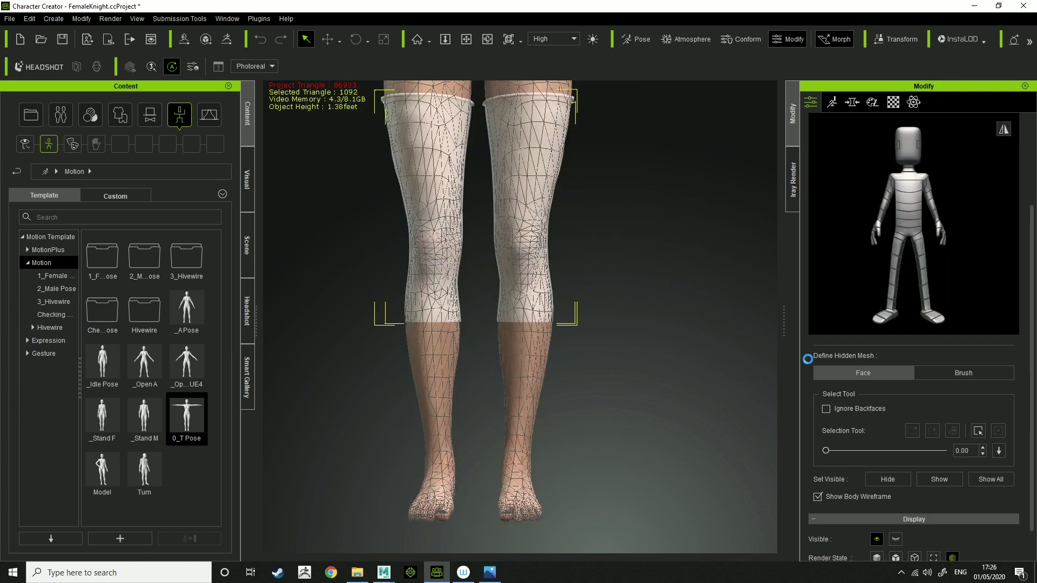
{"action": "key", "text": "ctrl+z"}
{"action": "left_click", "coordinate": [896, 291]}
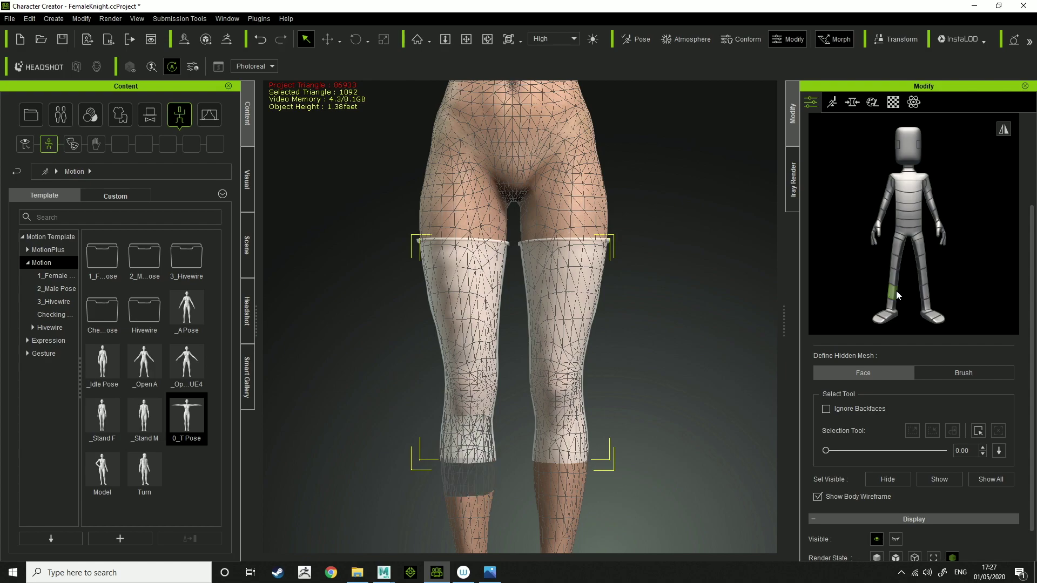
{"action": "left_click", "coordinate": [895, 278]}
{"action": "left_click", "coordinate": [894, 267]}
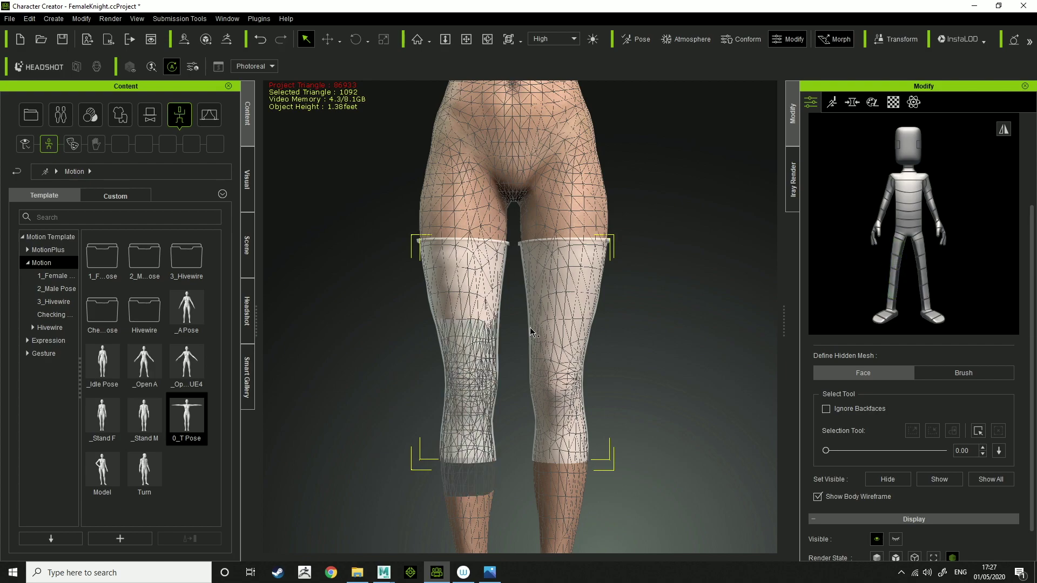
{"action": "left_click", "coordinate": [926, 288]}
{"action": "left_click", "coordinate": [925, 278]}
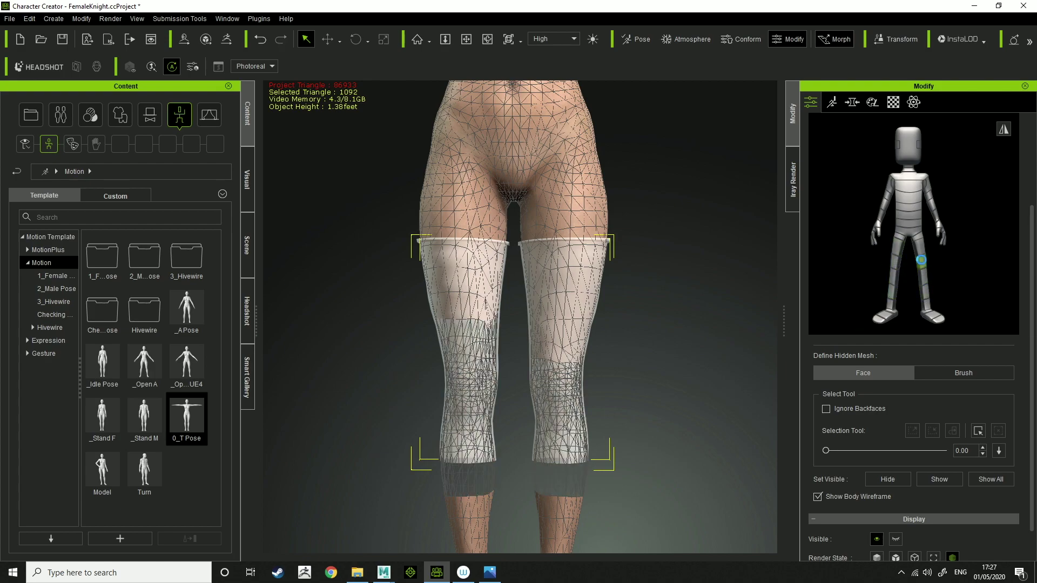
{"action": "left_click", "coordinate": [920, 261]}
Step: Select the thigh faces below the Leggings' upper edge on both legs, hide them and close Hide Body Mesh
{"action": "left_click_drag", "start_coordinate": [398, 279], "coordinate": [611, 395]}
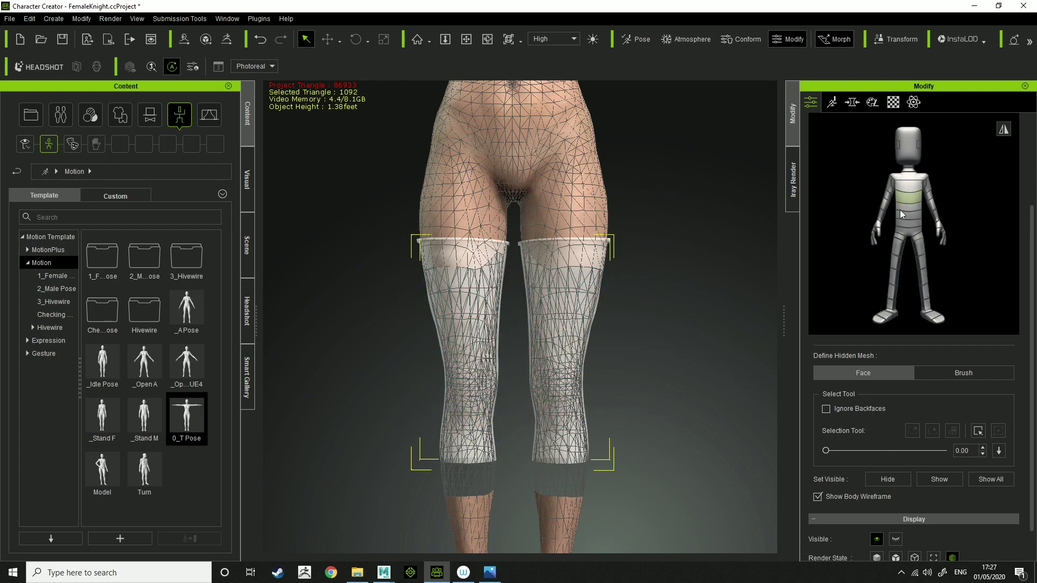
{"action": "scroll", "coordinate": [913, 216], "scroll_direction": "up", "scroll_amount": 4}
{"action": "left_click", "coordinate": [923, 159]}
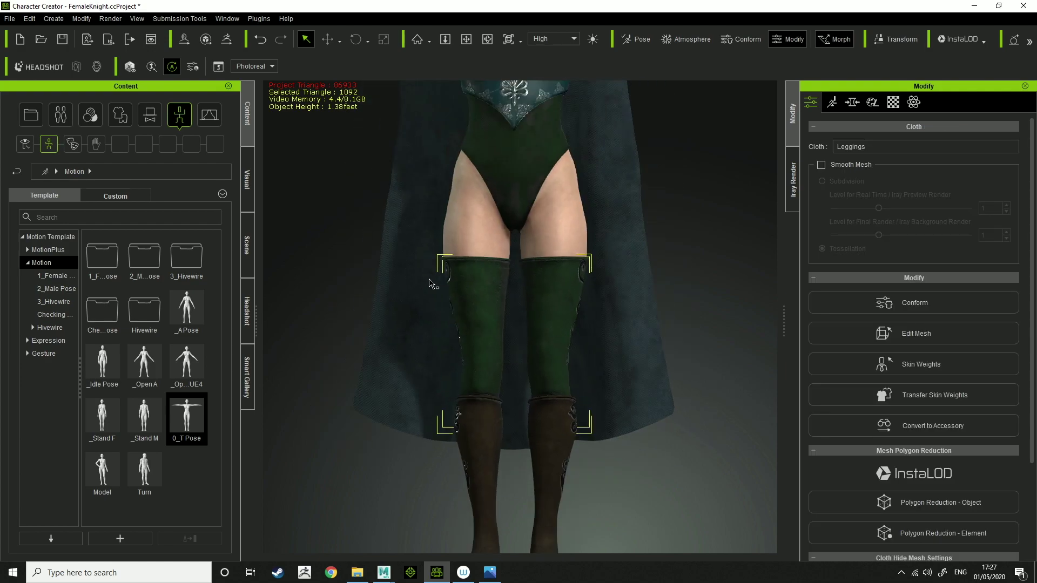
Step: Inspect the dressed character from several angles in the T-pose, from the head down to the leggings
{"action": "middle_click_drag", "start_coordinate": [622, 173], "coordinate": [636, 359]}
{"action": "right_click_drag", "start_coordinate": [636, 359], "coordinate": [486, 378]}
{"action": "right_click_drag", "start_coordinate": [545, 432], "coordinate": [643, 381]}
{"action": "scroll", "coordinate": [632, 378], "scroll_direction": "up", "scroll_amount": 5}
{"action": "right_click_drag", "start_coordinate": [574, 345], "coordinate": [613, 338]}
{"action": "middle_click_drag", "start_coordinate": [613, 337], "coordinate": [609, 442]}
{"action": "right_click_drag", "start_coordinate": [610, 442], "coordinate": [488, 438]}
{"action": "scroll", "coordinate": [579, 438], "scroll_direction": "down", "scroll_amount": 3}
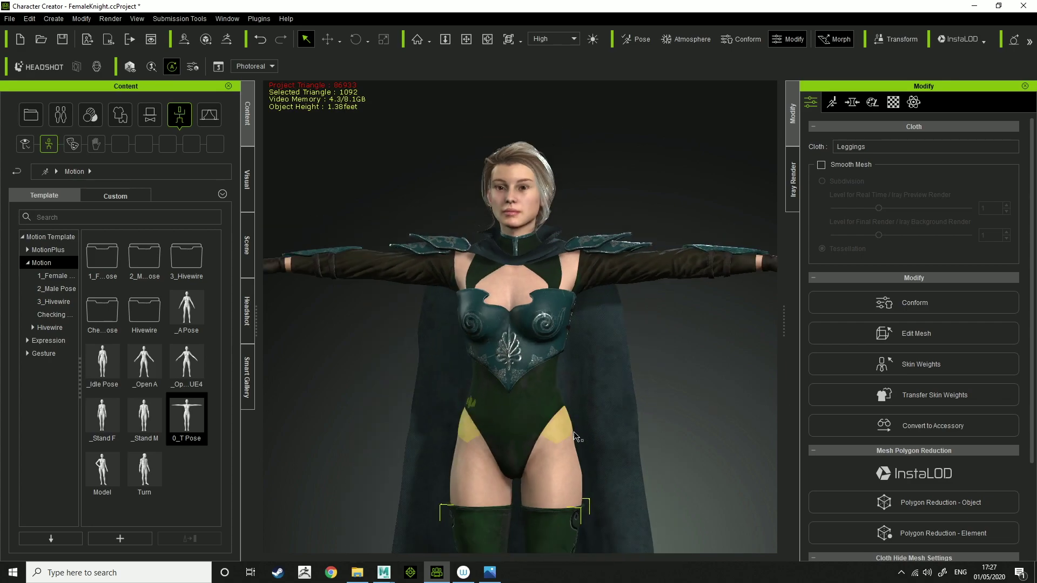
{"action": "middle_click_drag", "start_coordinate": [579, 438], "coordinate": [584, 274]}
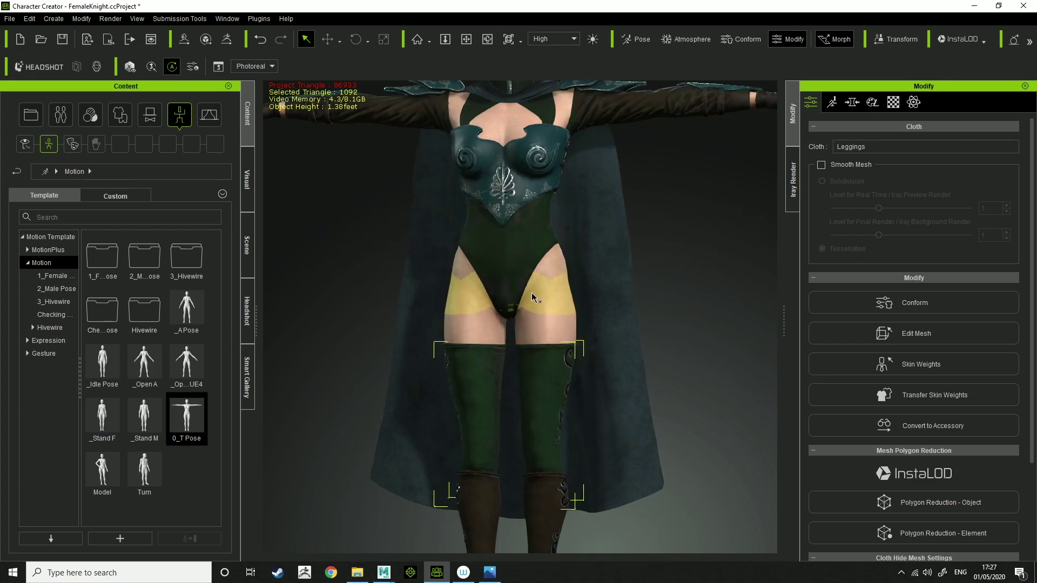
{"action": "right_click_drag", "start_coordinate": [612, 314], "coordinate": [580, 352]}
{"action": "scroll", "coordinate": [567, 351], "scroll_direction": "down", "scroll_amount": 2}
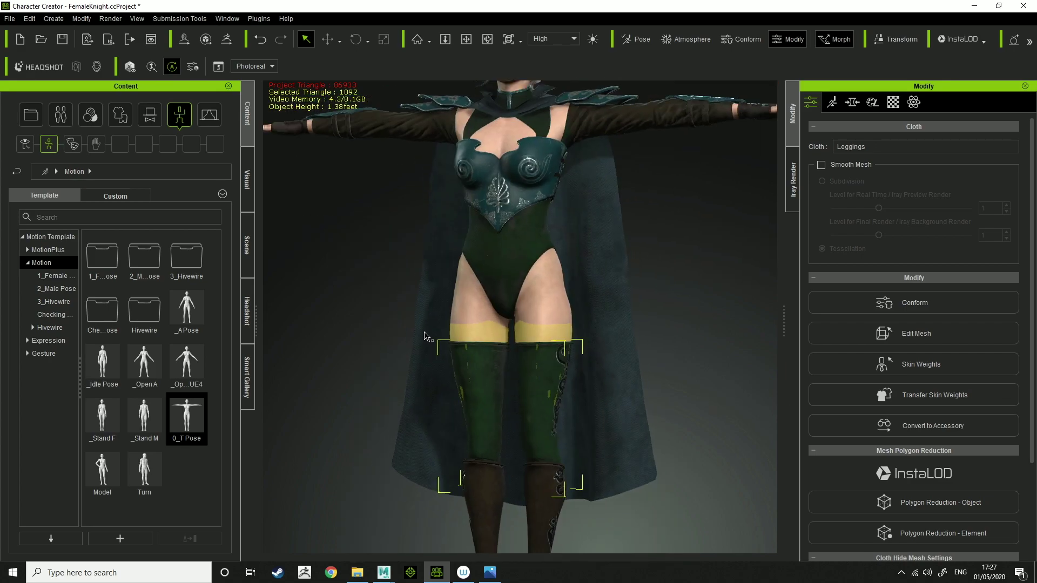
Step: Apply the Turn pose to the character and check how the outfit deforms from different sides
{"action": "double_click", "coordinate": [144, 467]}
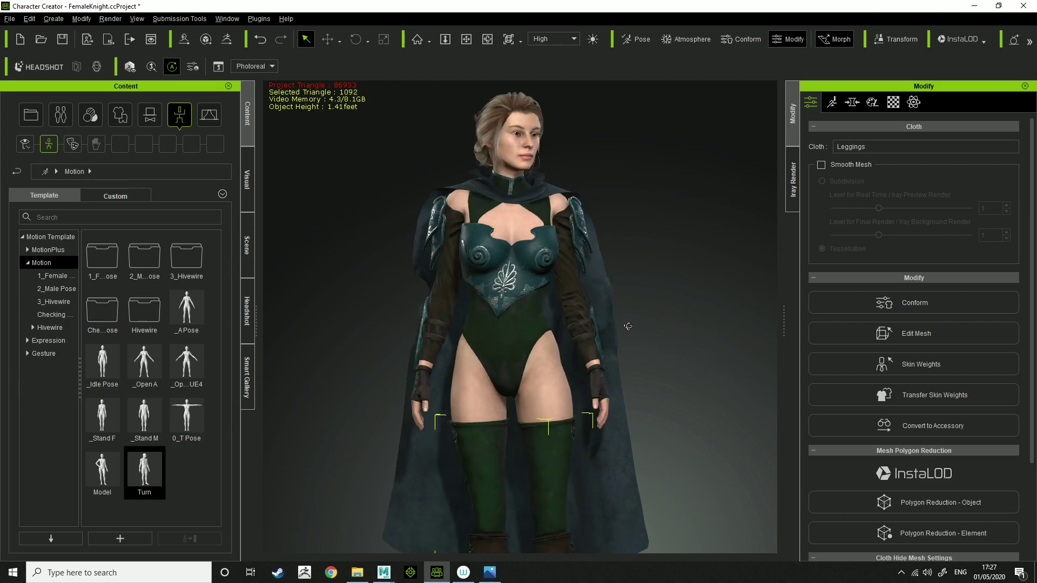
{"action": "scroll", "coordinate": [616, 314], "scroll_direction": "up", "scroll_amount": 5}
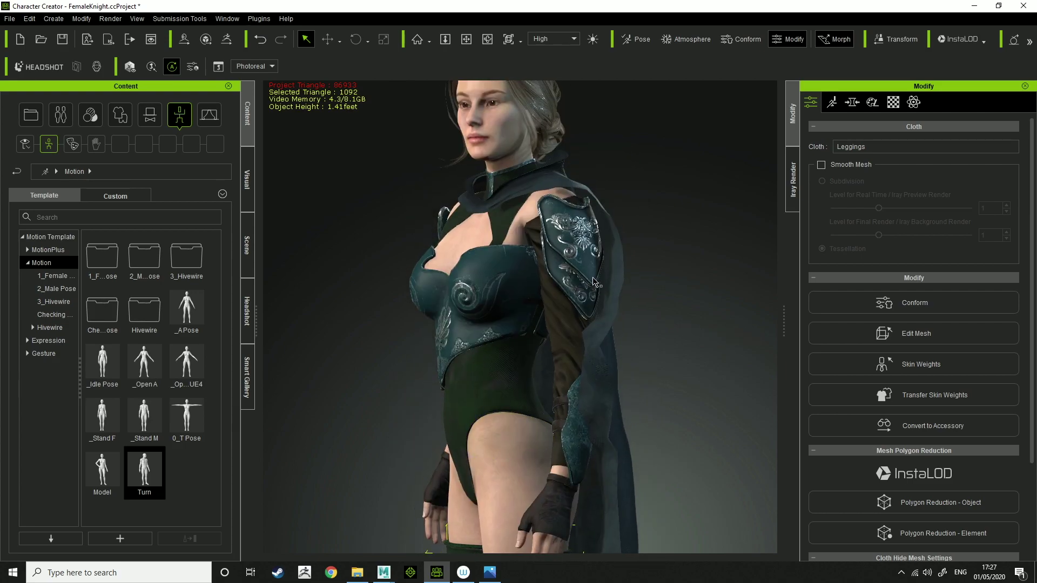
{"action": "middle_click_drag", "start_coordinate": [600, 409], "coordinate": [574, 349]}
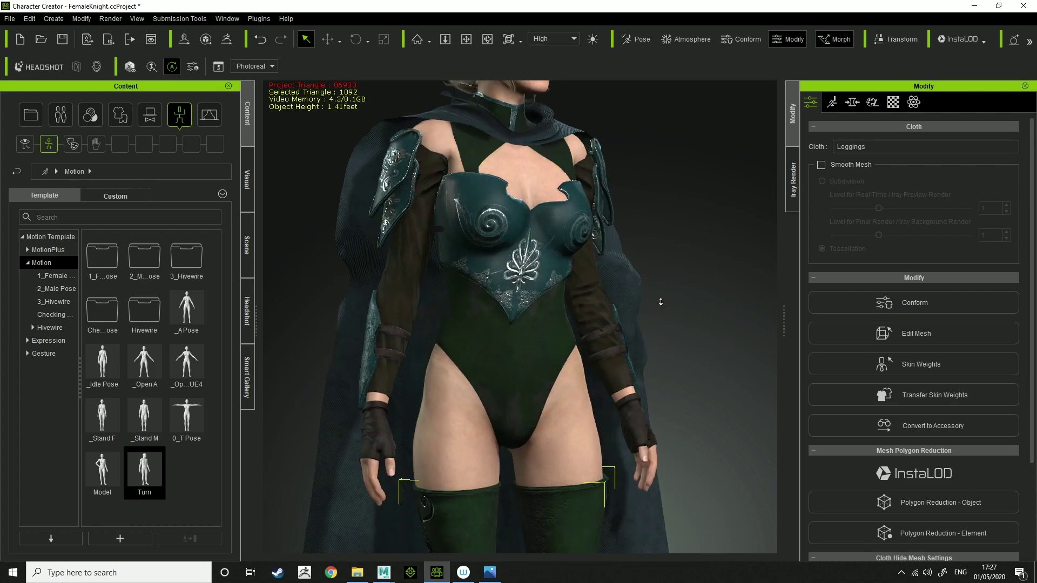
{"action": "scroll", "coordinate": [660, 302], "scroll_direction": "down", "scroll_amount": 3}
{"action": "middle_click_drag", "start_coordinate": [578, 380], "coordinate": [584, 342]}
{"action": "scroll", "coordinate": [583, 342], "scroll_direction": "down", "scroll_amount": 2}
{"action": "right_click_drag", "start_coordinate": [410, 367], "coordinate": [291, 373]}
{"action": "middle_click_drag", "start_coordinate": [594, 284], "coordinate": [602, 541]}
{"action": "right_click_drag", "start_coordinate": [539, 337], "coordinate": [596, 352], "text": "alt"}
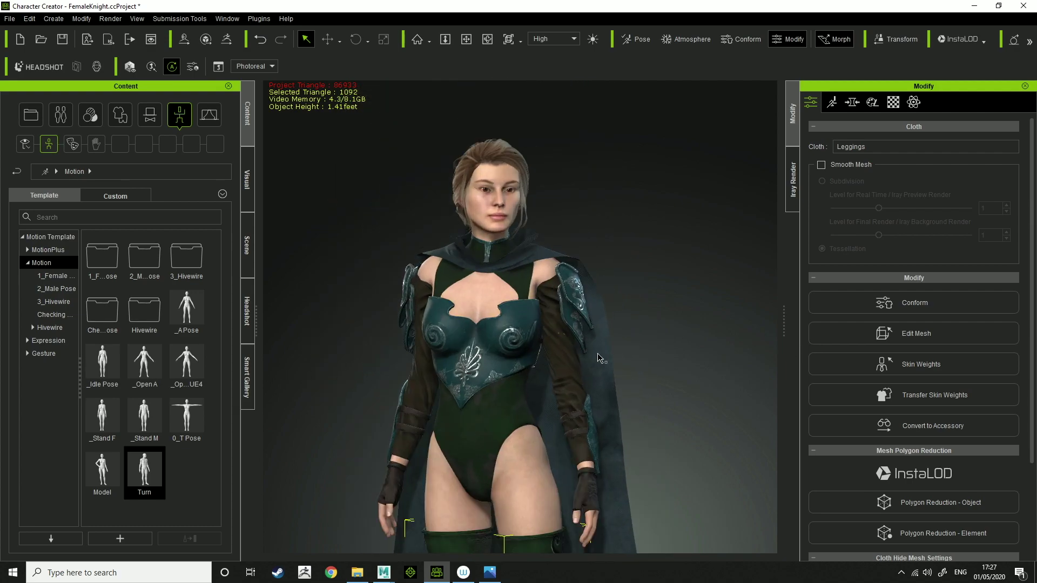
Step: Open the Cloak's skin weights for painting and try adding CC_Base_Waist influence where the forearm pokes through the cloth
{"action": "scroll", "coordinate": [568, 337], "scroll_direction": "up", "scroll_amount": 5}
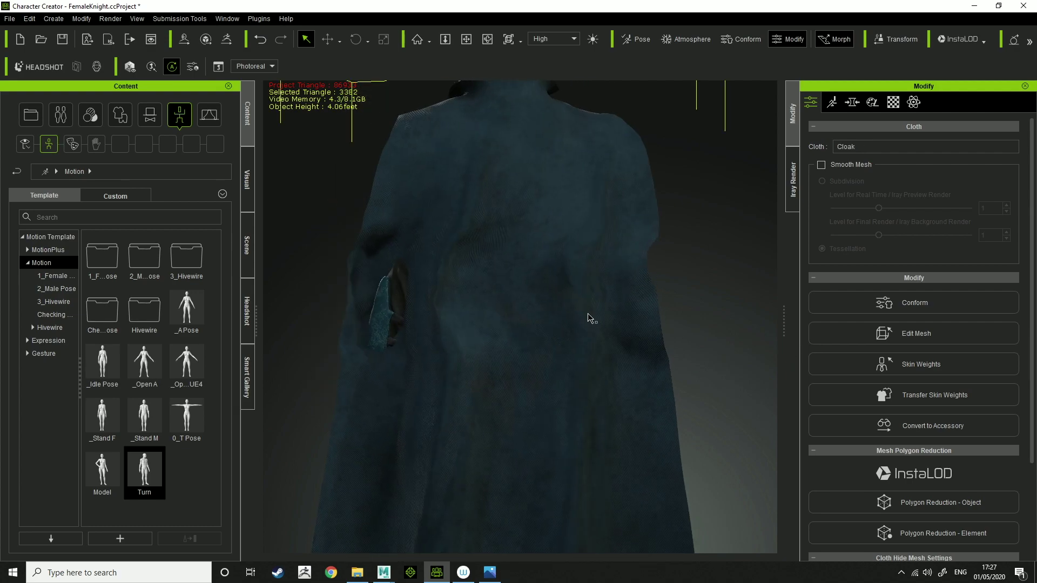
{"action": "left_click", "coordinate": [962, 369]}
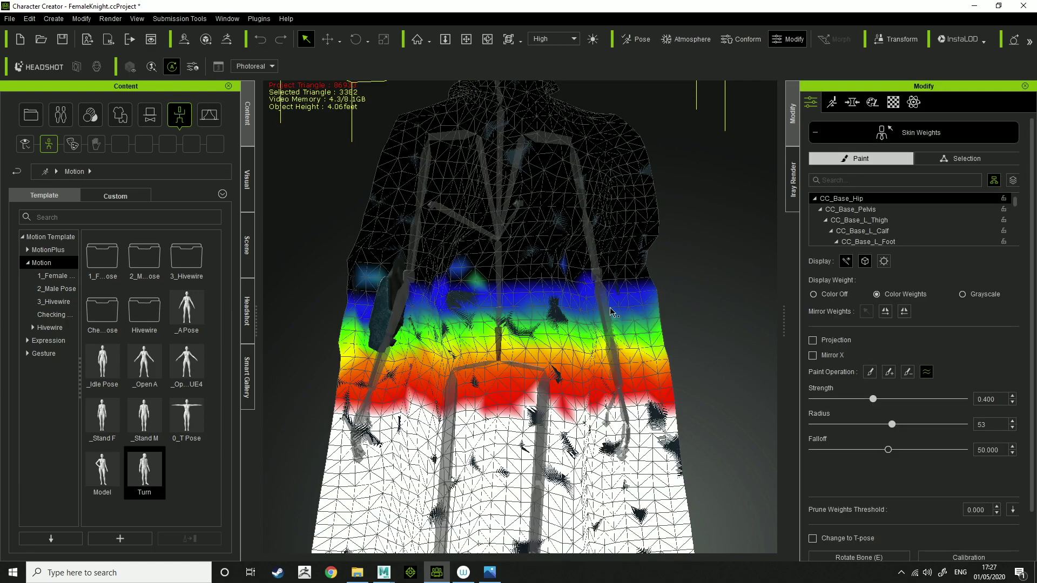
{"action": "left_click", "coordinate": [501, 318]}
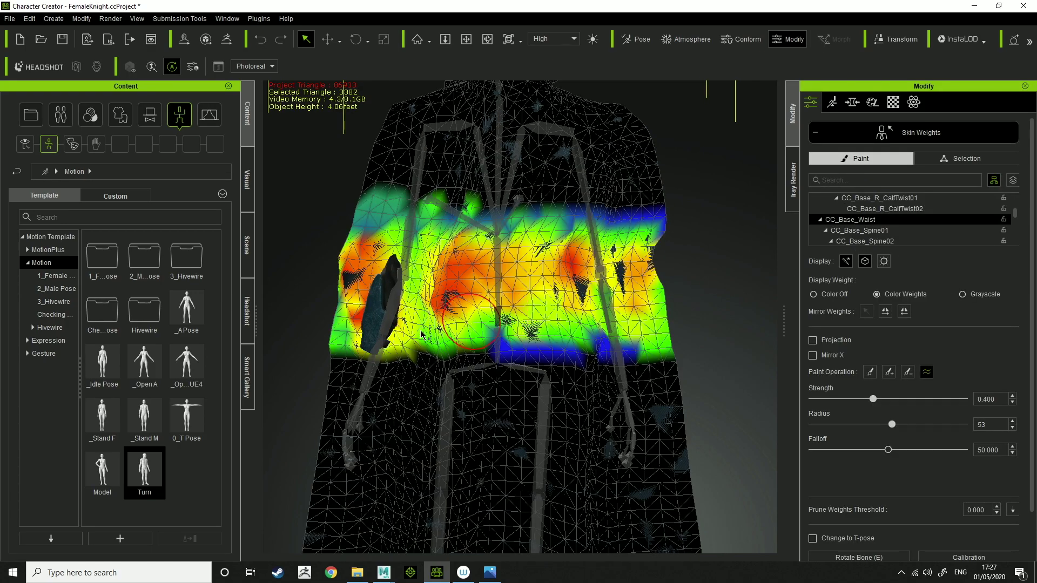
{"action": "left_click", "coordinate": [887, 373]}
{"action": "left_click_drag", "start_coordinate": [378, 338], "coordinate": [387, 339]}
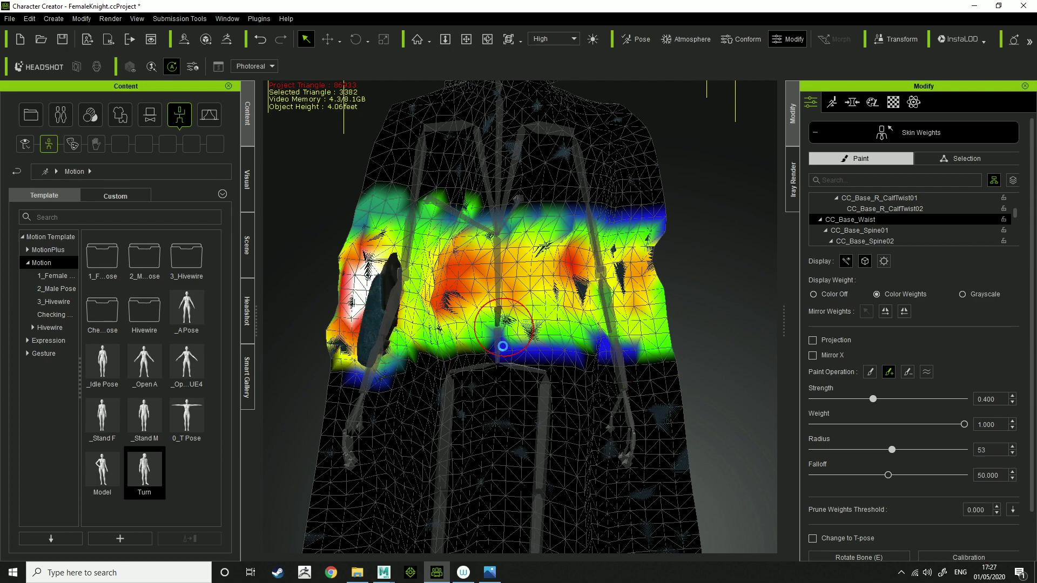
{"action": "key", "text": "ctrl+z"}
Step: Add CC_Base_Hip weight to the Cloak around the forearm and across the back with a brush radius of 91
{"action": "left_click", "coordinate": [498, 344]}
{"action": "mouse_move", "coordinate": [395, 332]}
{"action": "left_mouse_down"}
{"action": "mouse_move", "coordinate": [380, 318]}
{"action": "mouse_move", "coordinate": [385, 298]}
{"action": "mouse_move", "coordinate": [396, 340]}
{"action": "left_mouse_up"}
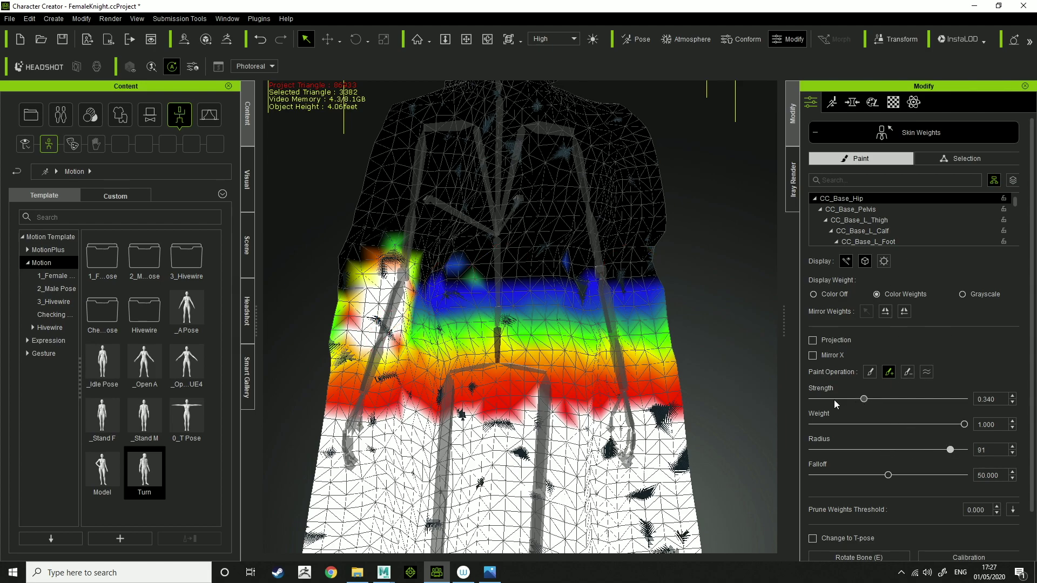
{"action": "left_click_drag", "start_coordinate": [440, 346], "coordinate": [462, 349], "text": "alt"}
{"action": "mouse_move", "coordinate": [416, 302]}
{"action": "left_mouse_down"}
{"action": "mouse_move", "coordinate": [689, 304]}
{"action": "mouse_move", "coordinate": [485, 322]}
{"action": "mouse_move", "coordinate": [504, 306]}
{"action": "mouse_move", "coordinate": [352, 278]}
{"action": "mouse_move", "coordinate": [505, 262]}
{"action": "mouse_move", "coordinate": [613, 273]}
{"action": "left_mouse_up"}
Step: Smooth the CC_Base_Hip weights across the Cloak's back and close Skin Weights
{"action": "left_click", "coordinate": [927, 372]}
{"action": "mouse_move", "coordinate": [439, 241]}
{"action": "left_mouse_down"}
{"action": "mouse_move", "coordinate": [648, 232]}
{"action": "mouse_move", "coordinate": [336, 225]}
{"action": "mouse_move", "coordinate": [398, 186]}
{"action": "mouse_move", "coordinate": [547, 327]}
{"action": "mouse_move", "coordinate": [613, 416]}
{"action": "mouse_move", "coordinate": [324, 403]}
{"action": "mouse_move", "coordinate": [351, 345]}
{"action": "mouse_move", "coordinate": [625, 351]}
{"action": "mouse_move", "coordinate": [457, 305]}
{"action": "mouse_move", "coordinate": [616, 287]}
{"action": "mouse_move", "coordinate": [637, 348]}
{"action": "mouse_move", "coordinate": [656, 267]}
{"action": "left_mouse_up"}
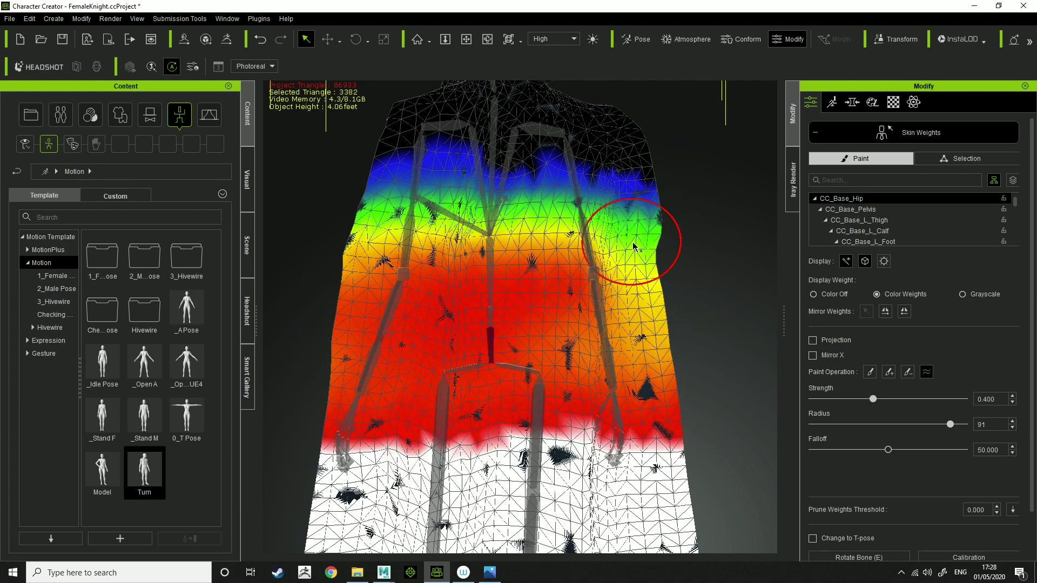
{"action": "left_click", "coordinate": [928, 131]}
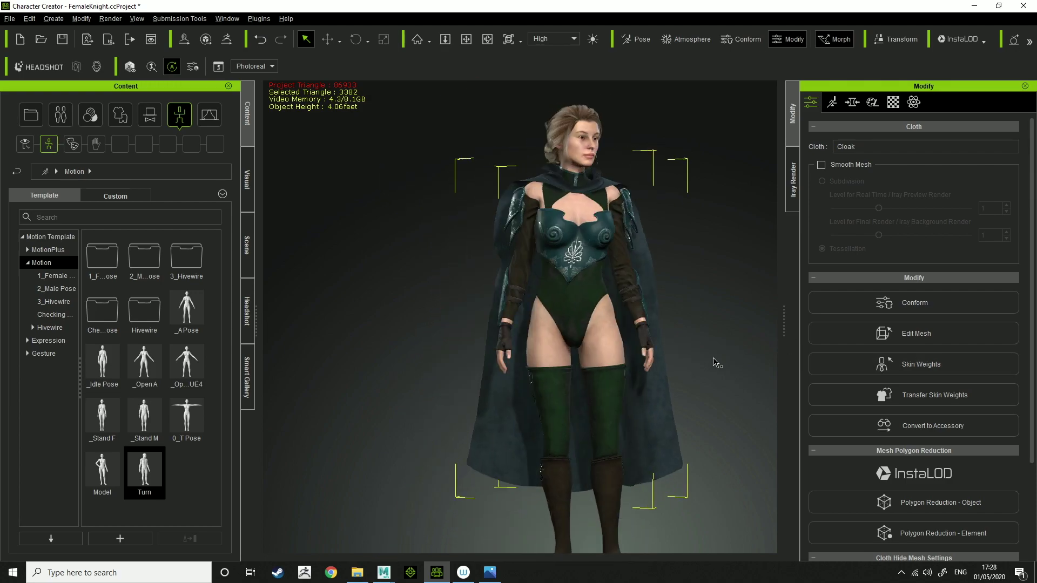
Step: Deselect the Cloak and put the character in the open-arm UE4 pose
{"action": "middle_click_drag", "start_coordinate": [700, 362], "coordinate": [641, 362]}
{"action": "right_click_drag", "start_coordinate": [641, 362], "coordinate": [609, 354]}
{"action": "left_click", "coordinate": [686, 352]}
{"action": "left_click", "coordinate": [9, 18]}
{"action": "mouse_move", "coordinate": [29, 19]}
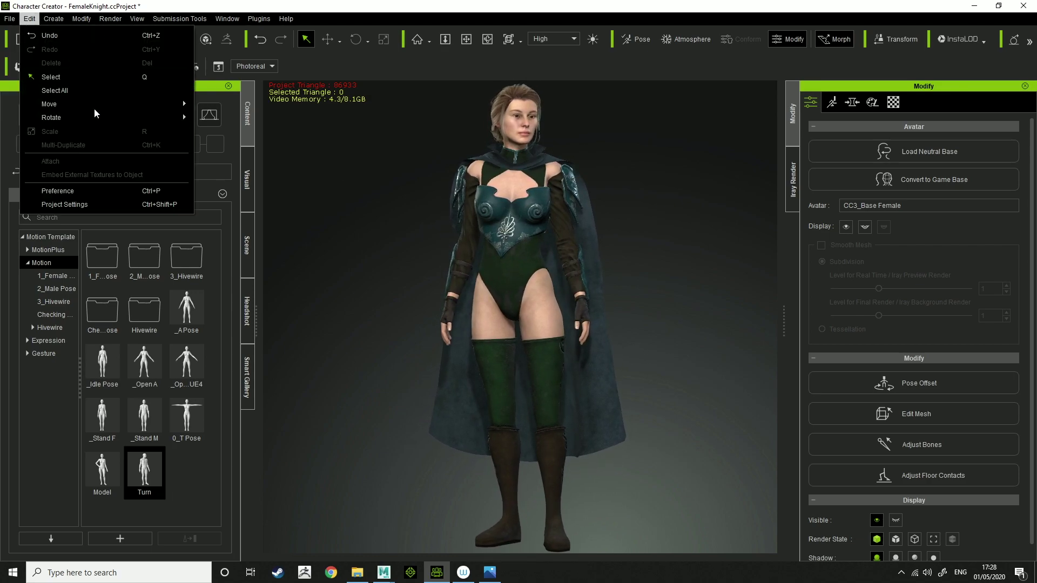
{"action": "double_click", "coordinate": [186, 371]}
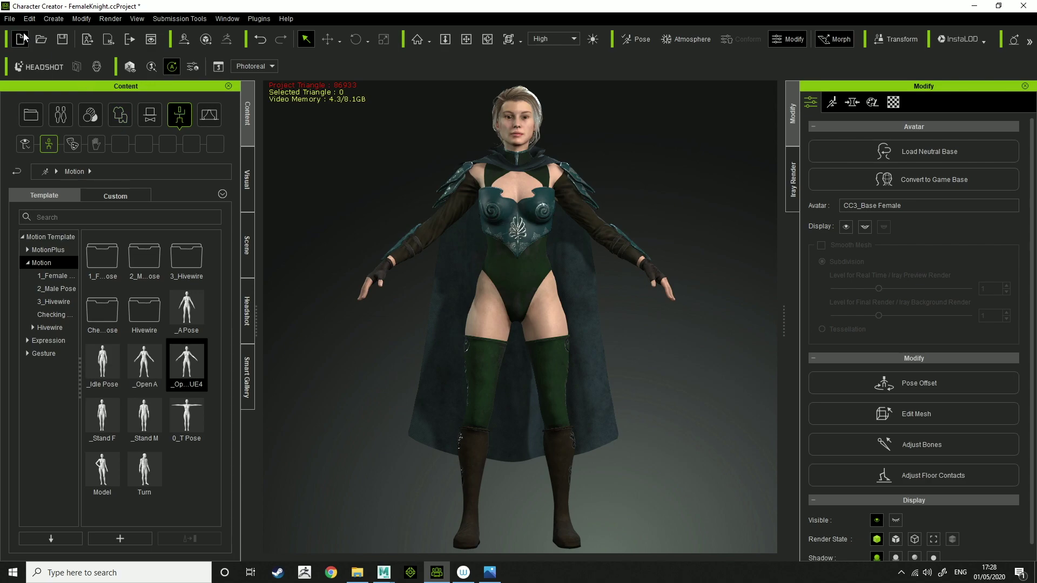
Step: Configure an FBX export for Unreal with embedded textures, 4096 maximum texture size, current pose and Delete Hidden Faces, then cancel it
{"action": "left_click", "coordinate": [10, 18]}
{"action": "mouse_move", "coordinate": [79, 120]}
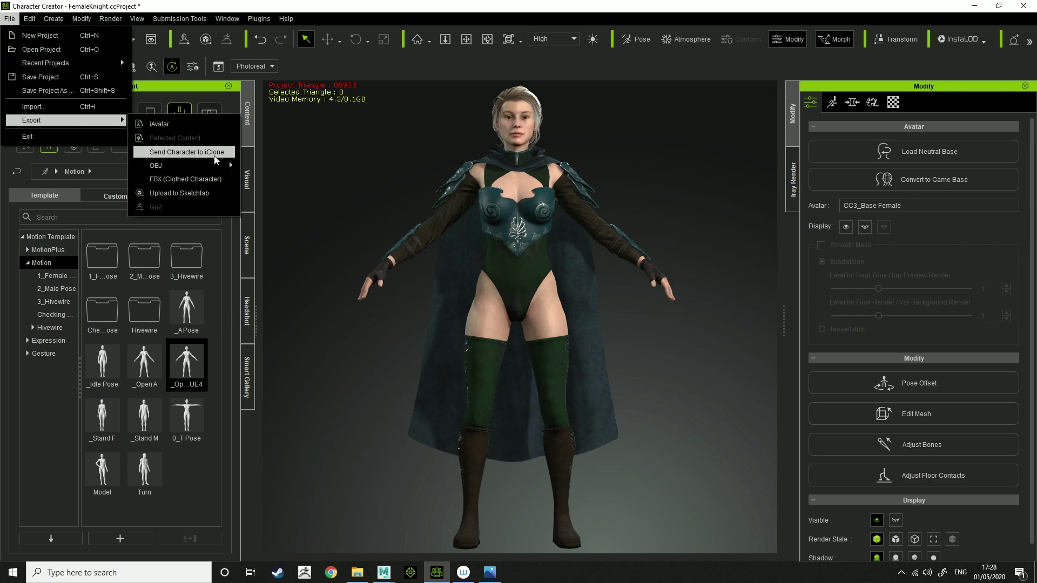
{"action": "left_click", "coordinate": [208, 179]}
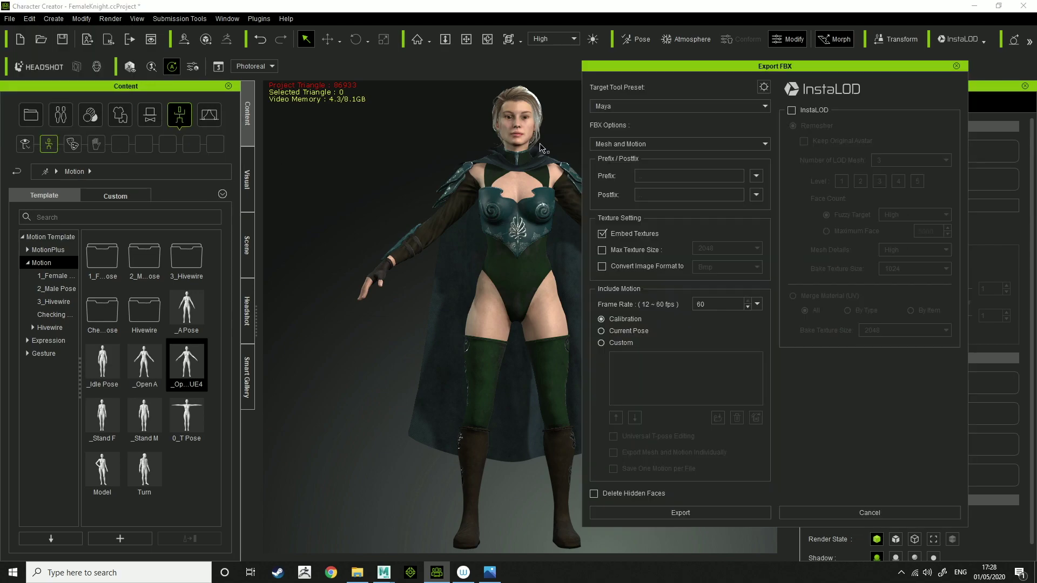
{"action": "left_click", "coordinate": [622, 107]}
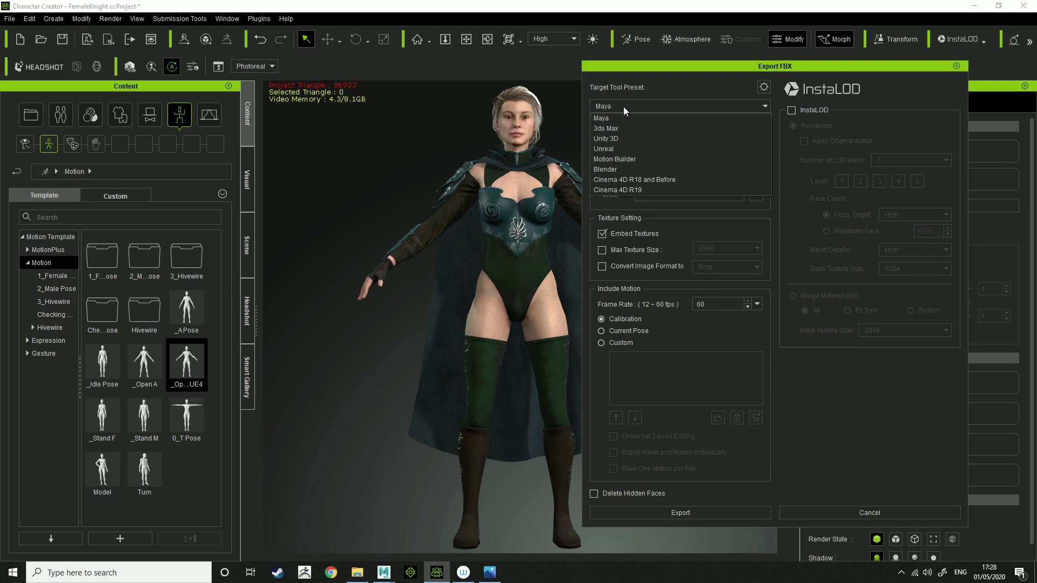
{"action": "left_click", "coordinate": [618, 149]}
{"action": "left_click", "coordinate": [602, 250]}
{"action": "left_click", "coordinate": [607, 236]}
{"action": "left_click", "coordinate": [731, 247]}
{"action": "left_click", "coordinate": [715, 302]}
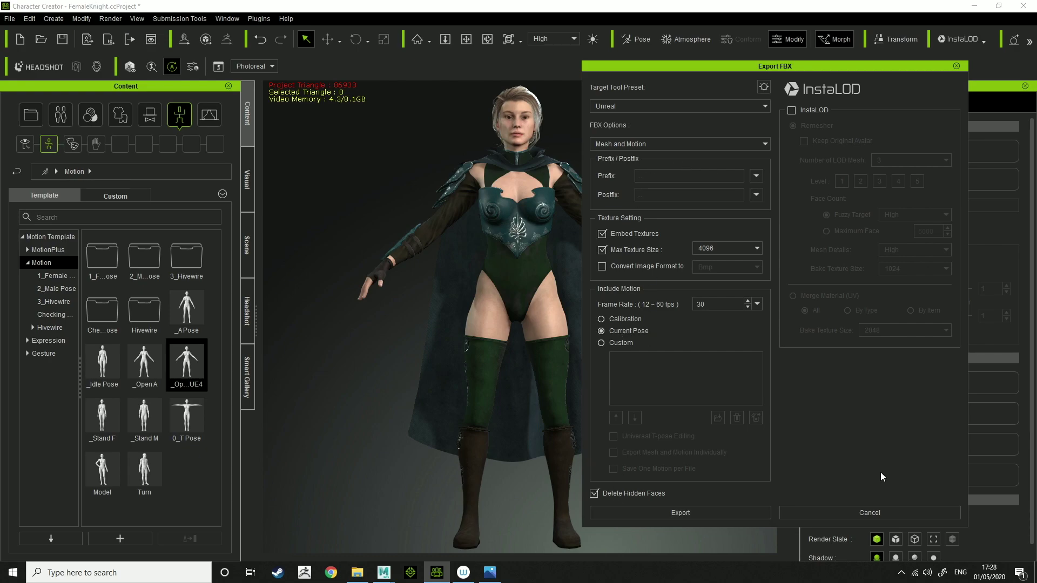
{"action": "left_click", "coordinate": [875, 509]}
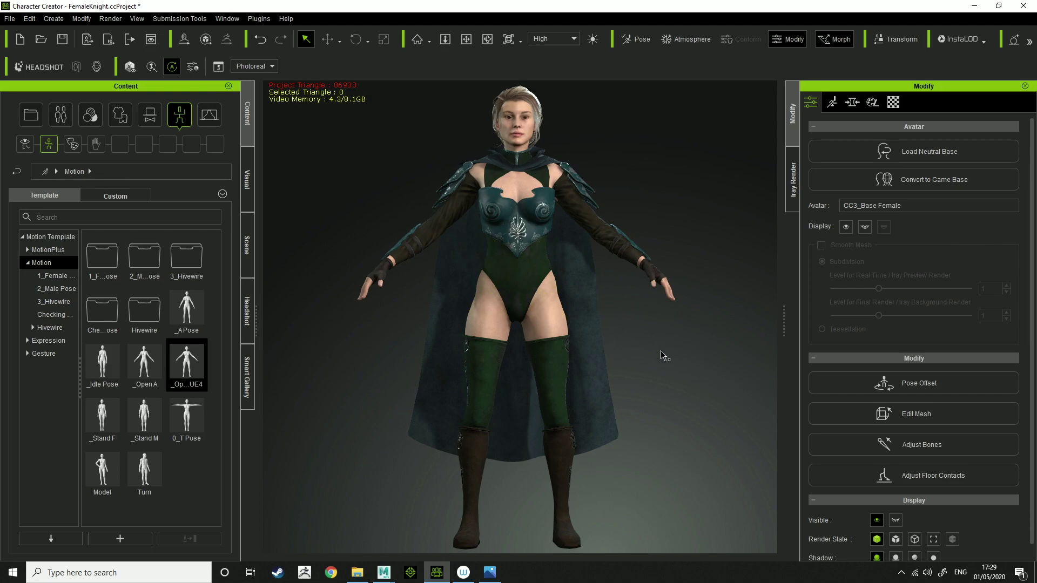
Step: Inspect the dressed character in the UE4 pose from the side, back and front
{"action": "right_click_drag", "start_coordinate": [664, 357], "coordinate": [812, 383]}
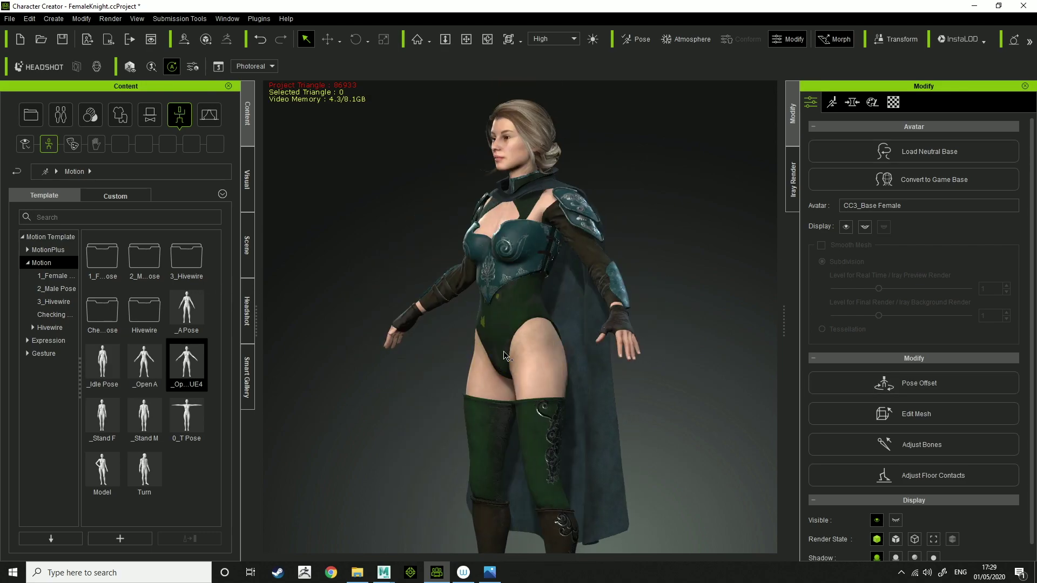
{"action": "right_click_drag", "start_coordinate": [536, 348], "coordinate": [442, 303]}
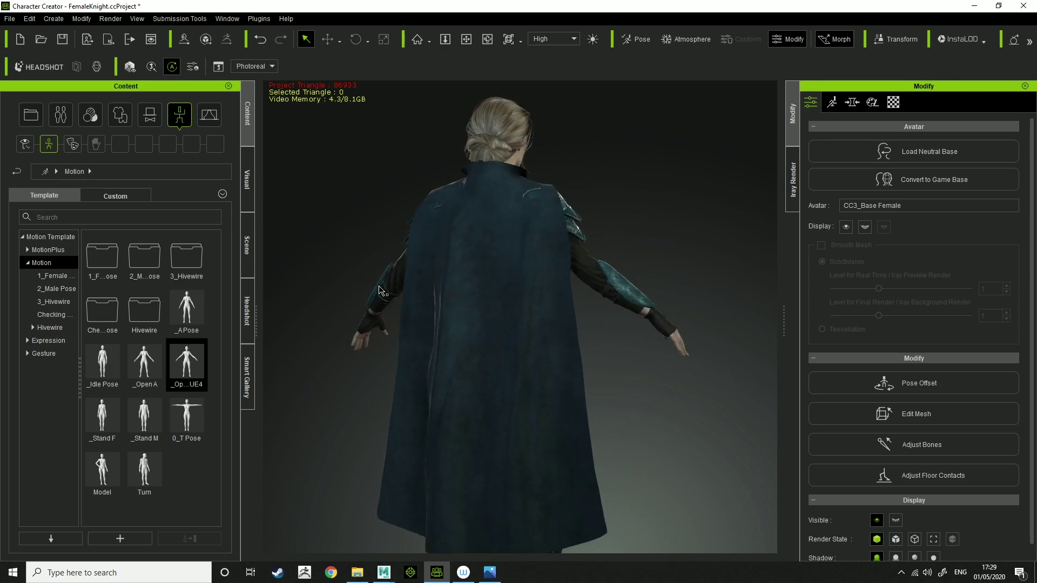
{"action": "right_click_drag", "start_coordinate": [383, 292], "coordinate": [522, 351]}
{"action": "left_click_drag", "start_coordinate": [522, 351], "coordinate": [528, 316]}
{"action": "scroll", "coordinate": [544, 366], "scroll_direction": "down", "scroll_amount": 2}
{"action": "left_click_drag", "start_coordinate": [544, 366], "coordinate": [567, 342]}
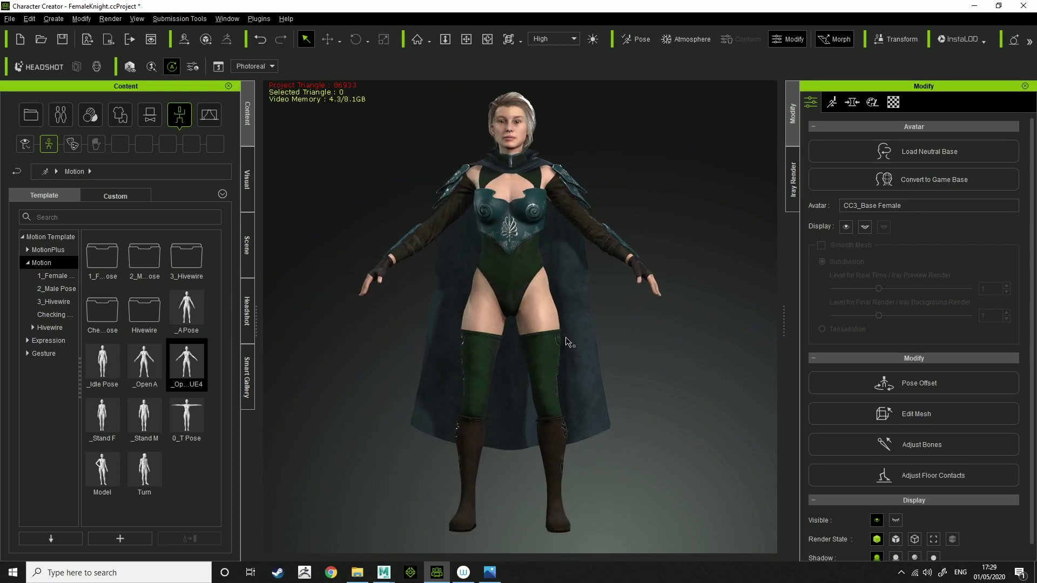